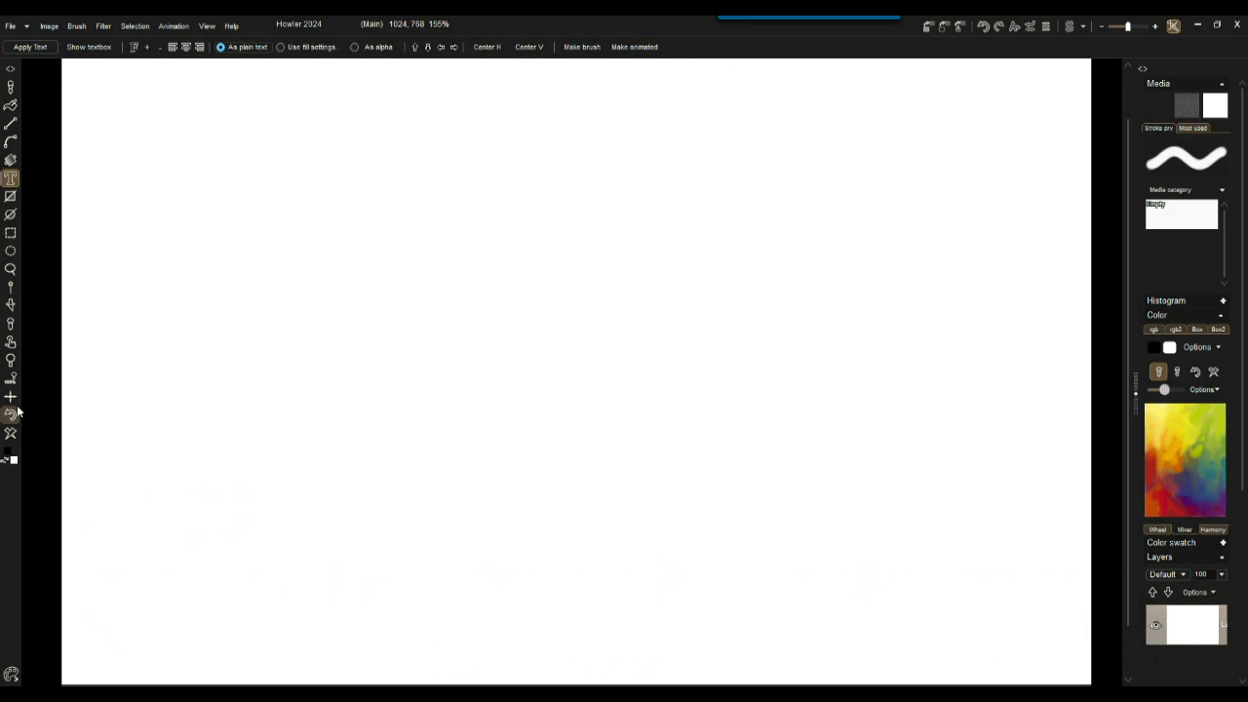
Partially undo the last canvas change with Interactive undo at 37 to bring back the text on dark grey
left_click(1031, 26)
left_click_drag(1079, 66, 974, 66)
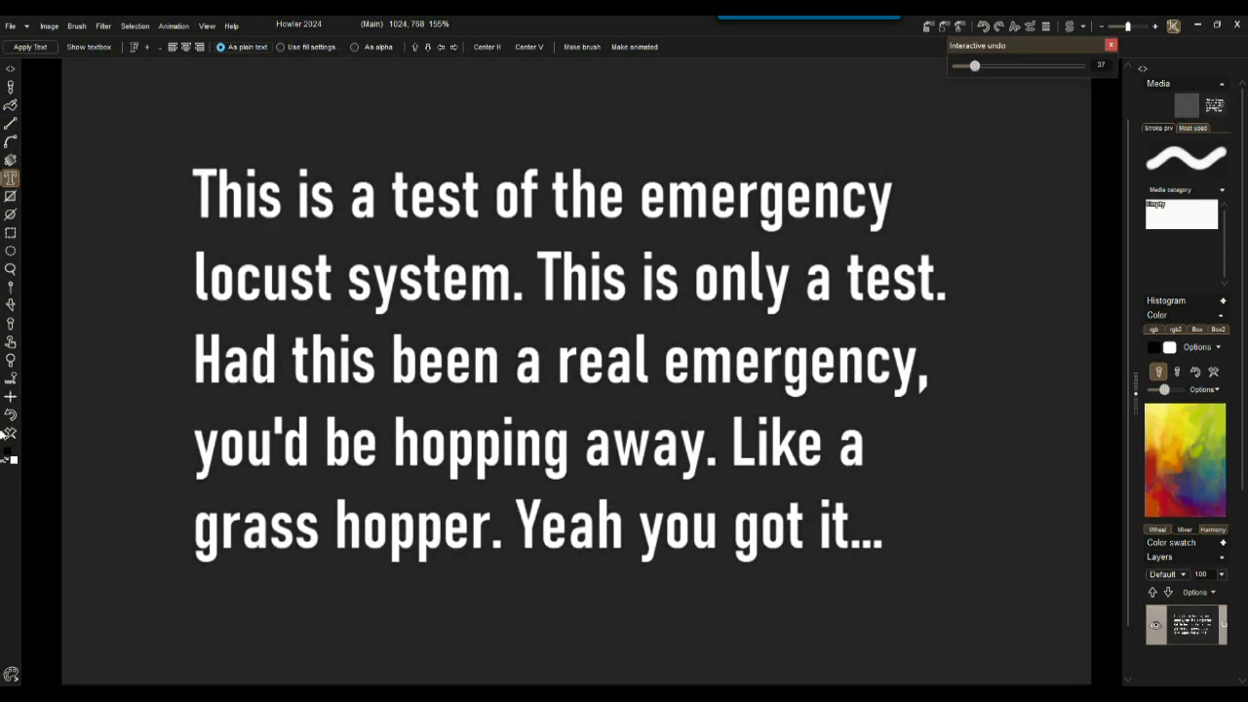
key("1")
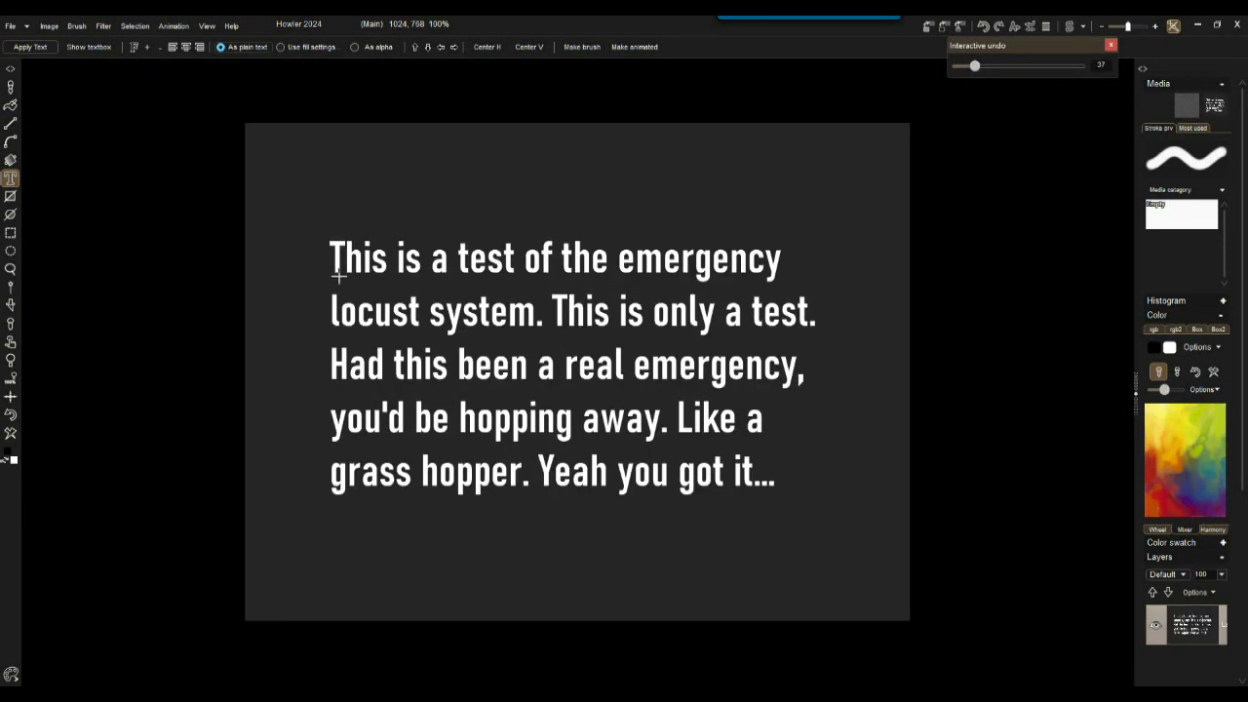
Apply a 3D perspective to the text image with Rotation y -9, Texture U 12 and Repeating turned off
left_click(108, 28)
mouse_move(160, 163)
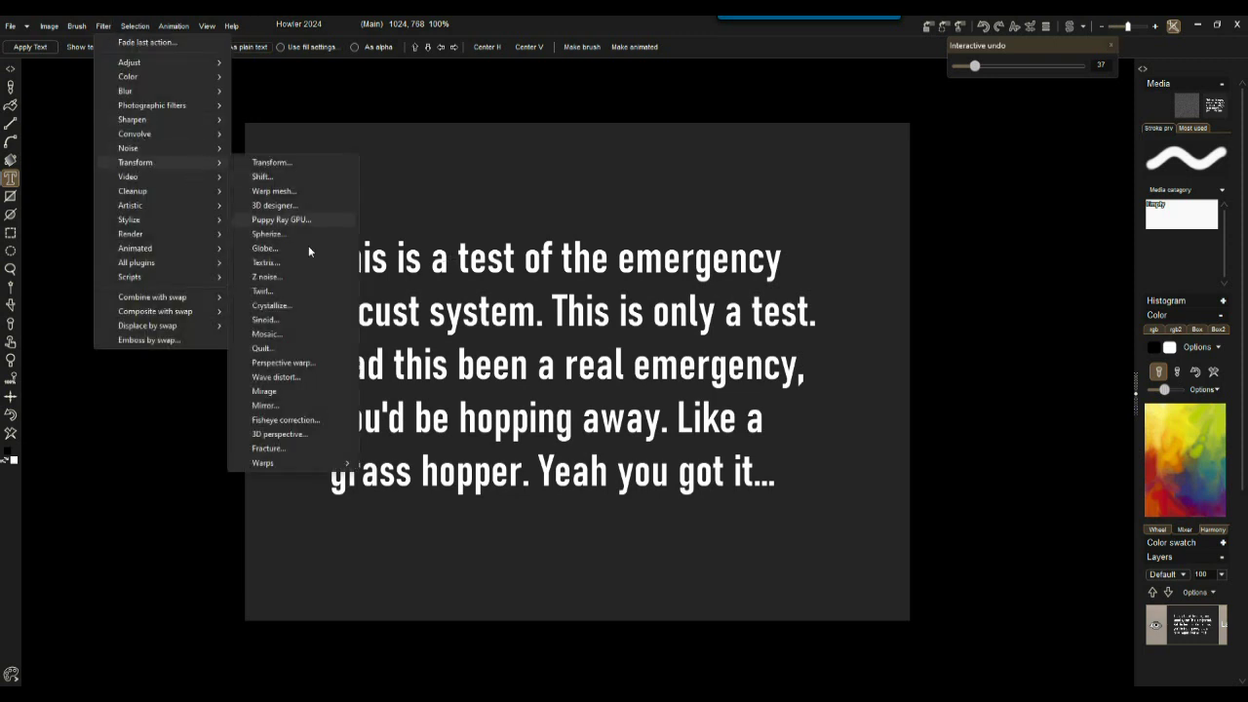
left_click(280, 434)
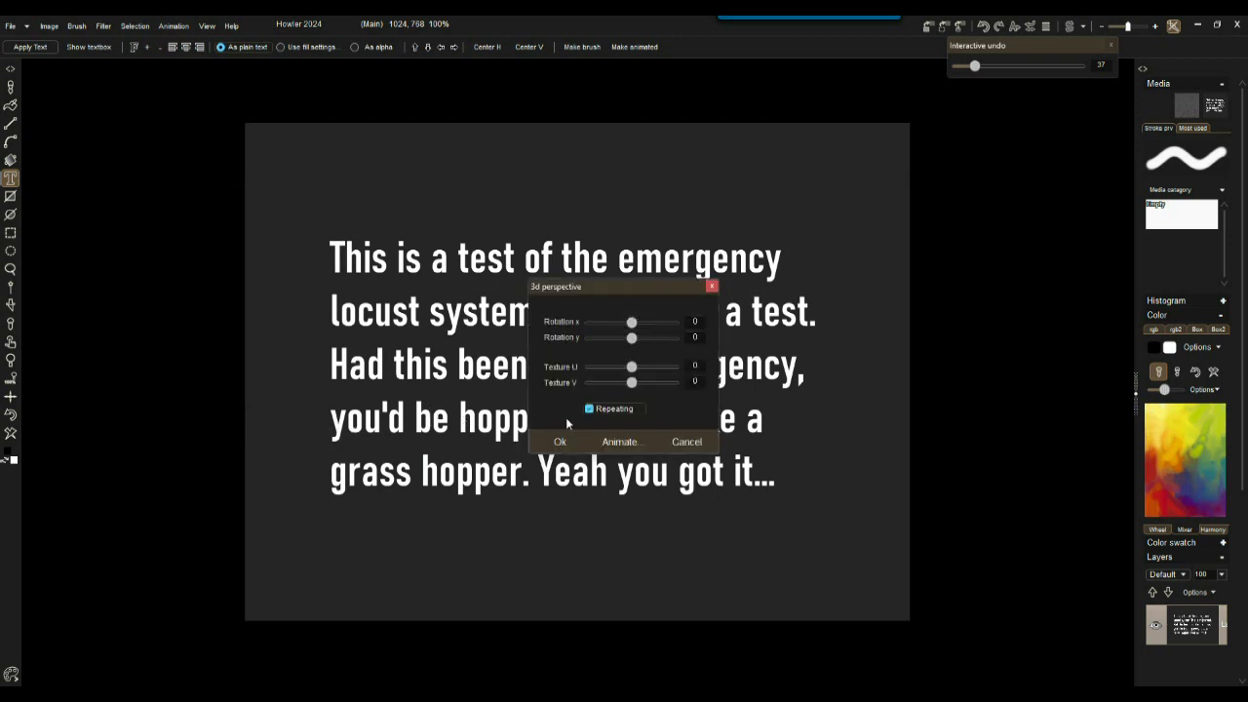
left_click_drag(632, 338, 629, 339)
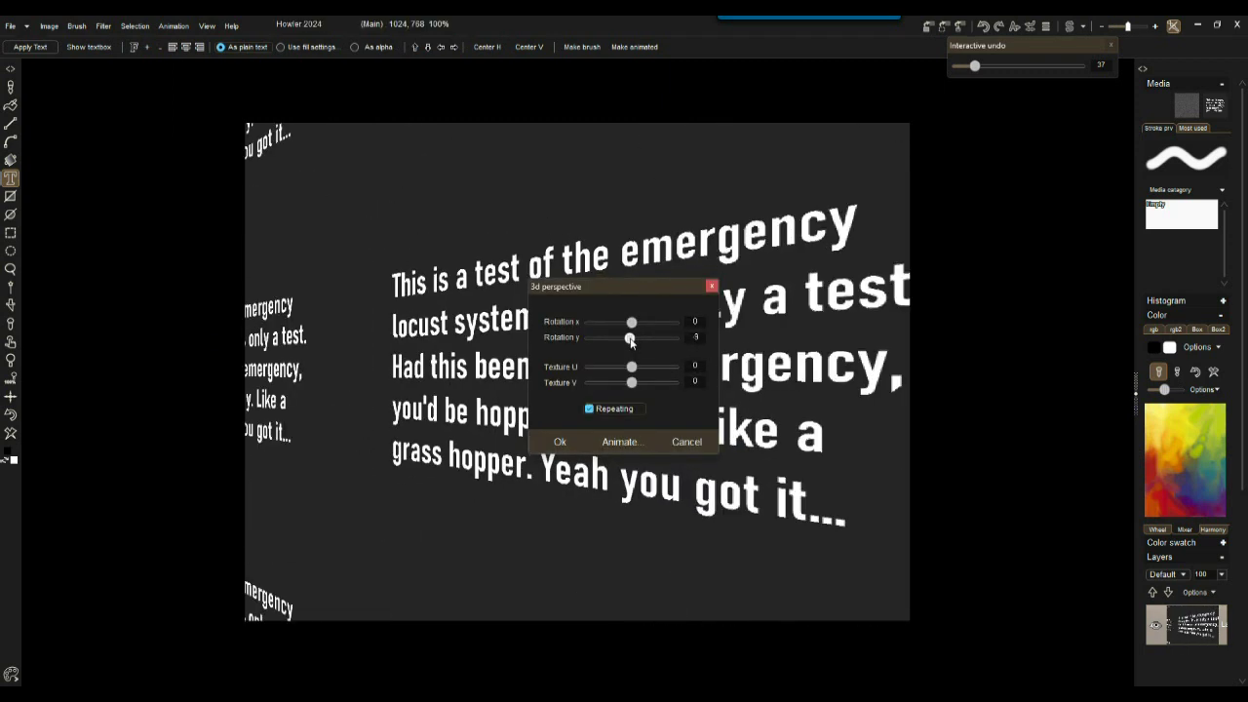
left_click(590, 409)
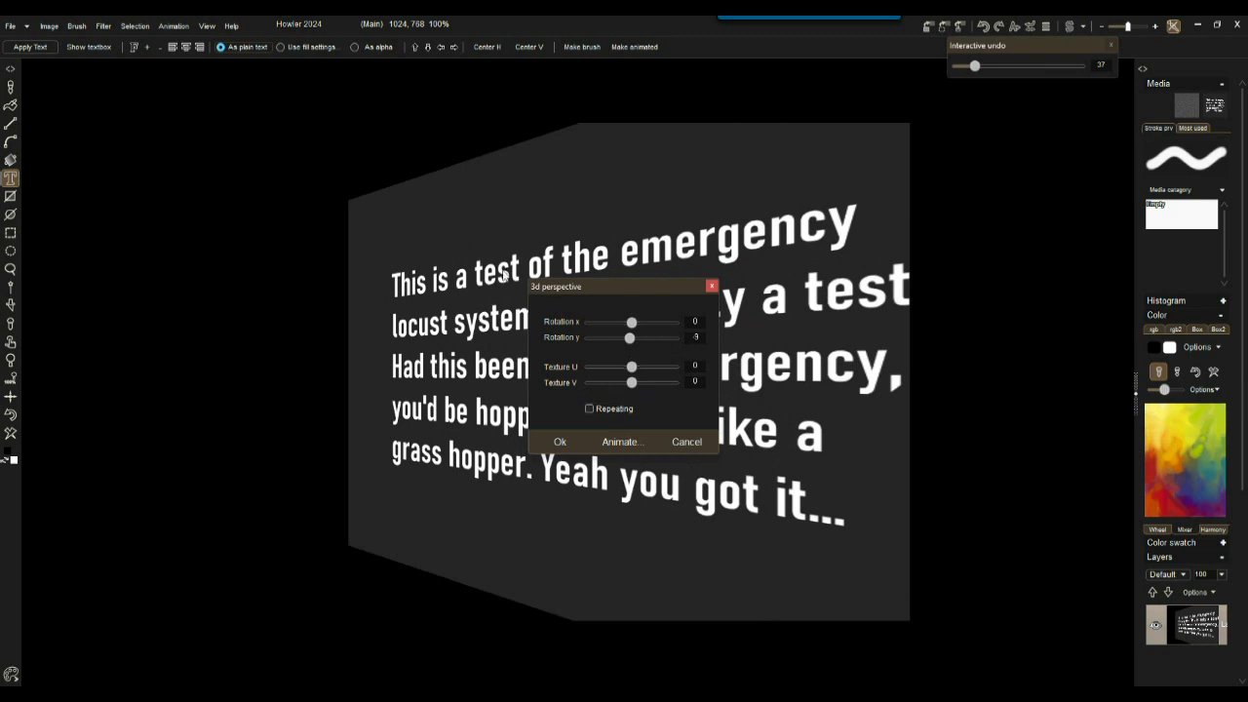
left_click_drag(639, 287, 285, 324)
left_click_drag(277, 403, 282, 403)
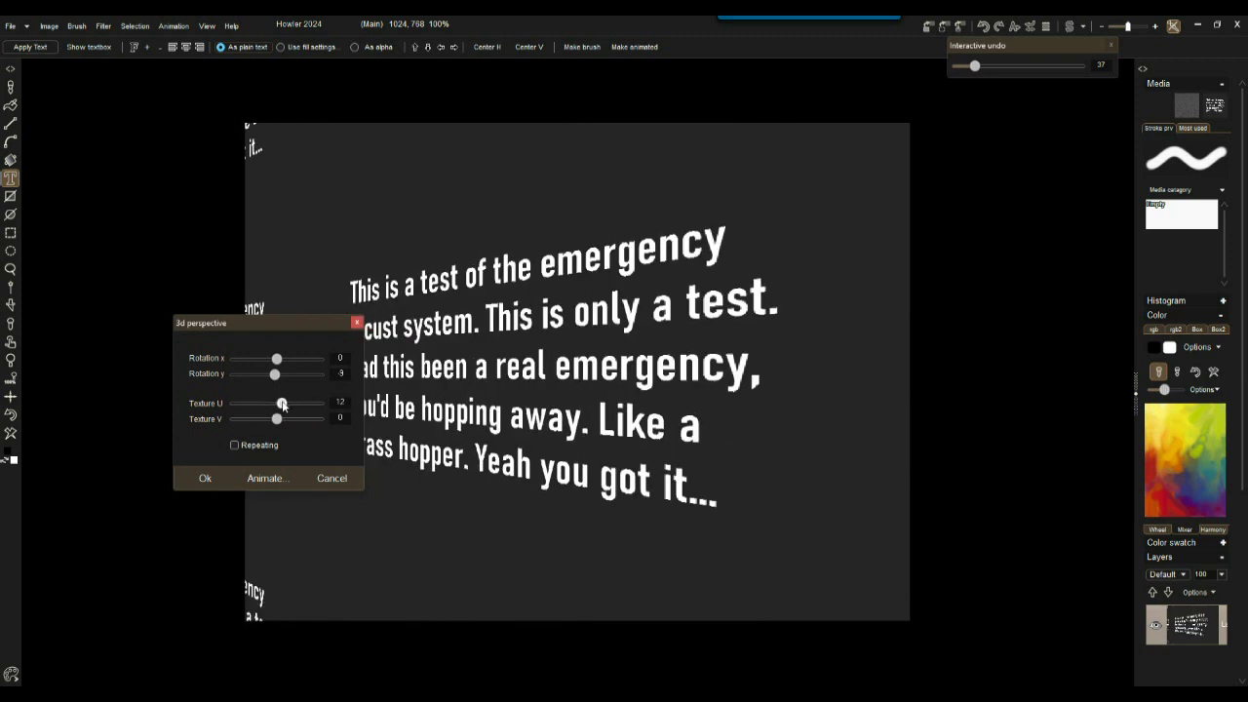
left_click(203, 476)
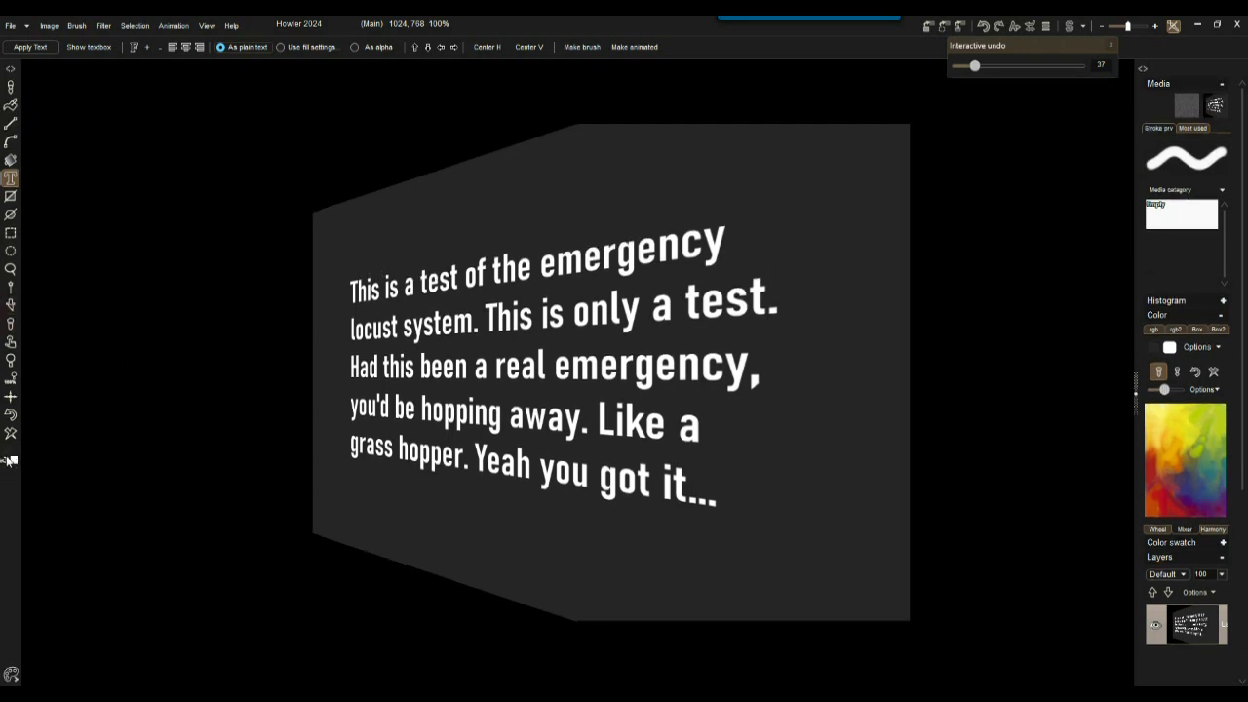
Fill the black areas around the slanted text panel with dark grey and store a copy of the image
left_click(9, 105)
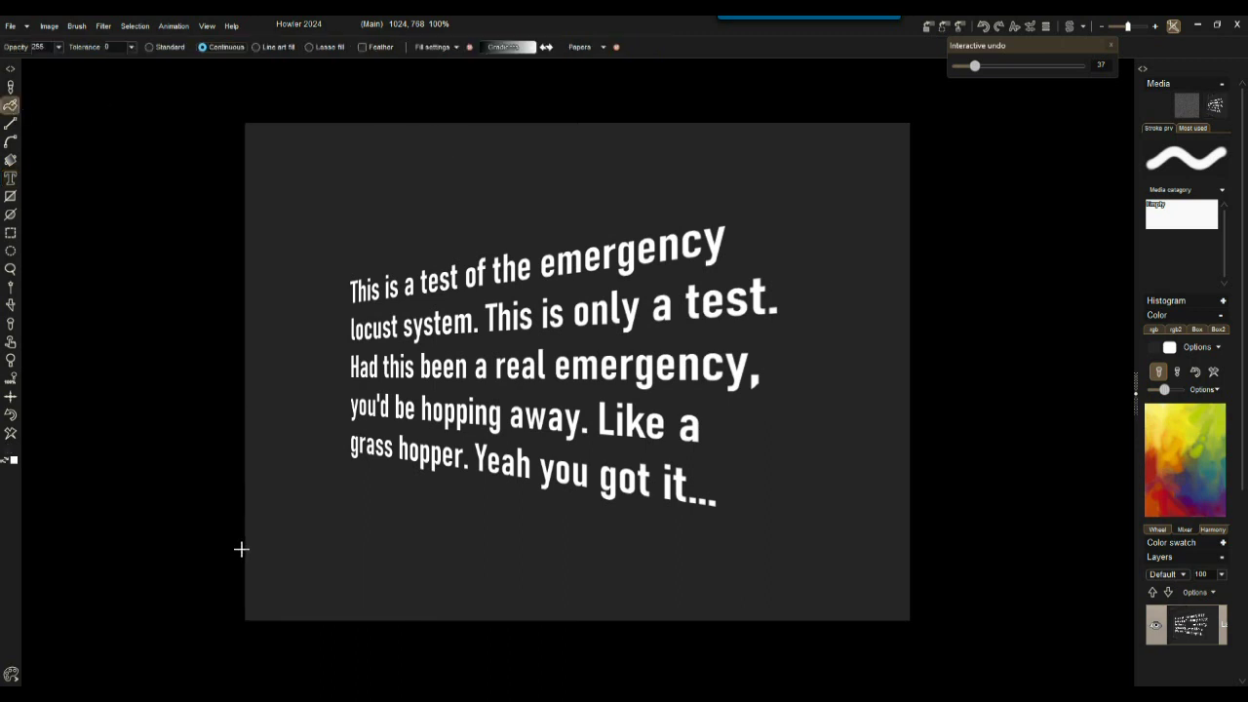
left_click(929, 27)
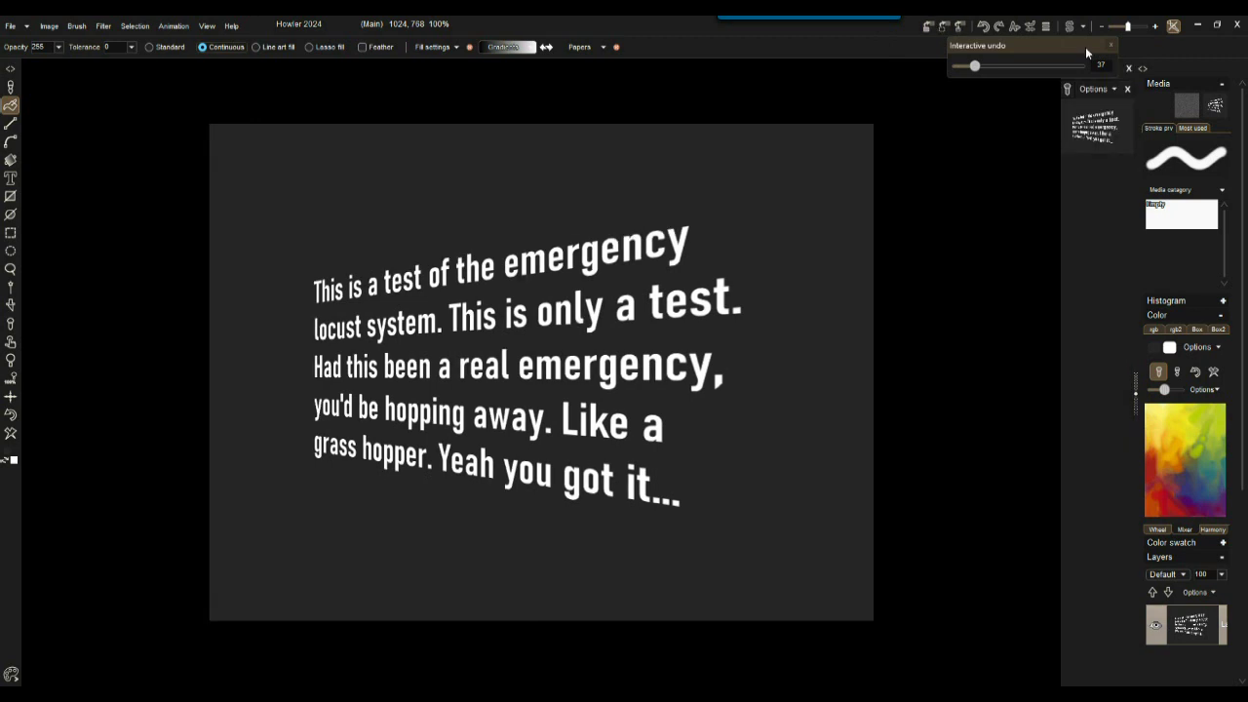
left_click(1111, 45)
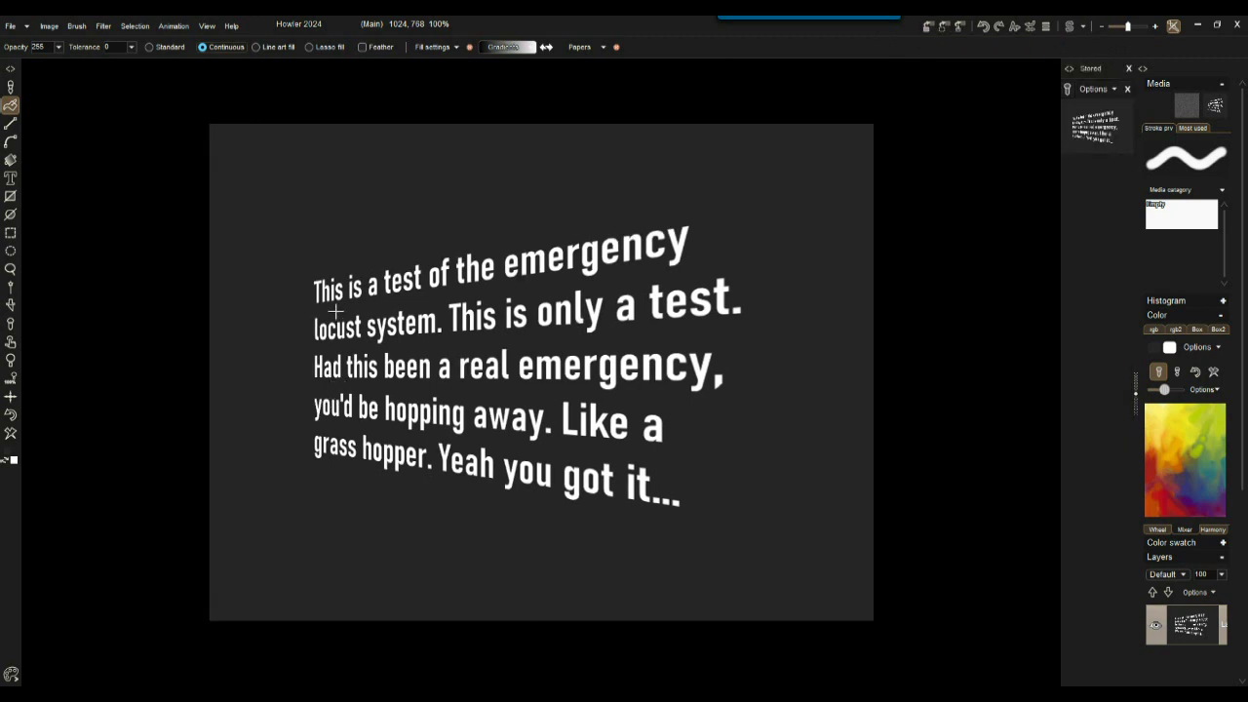
Apply Light diffusion with a radius of 64 to give the slanted text a white glow
left_click(104, 26)
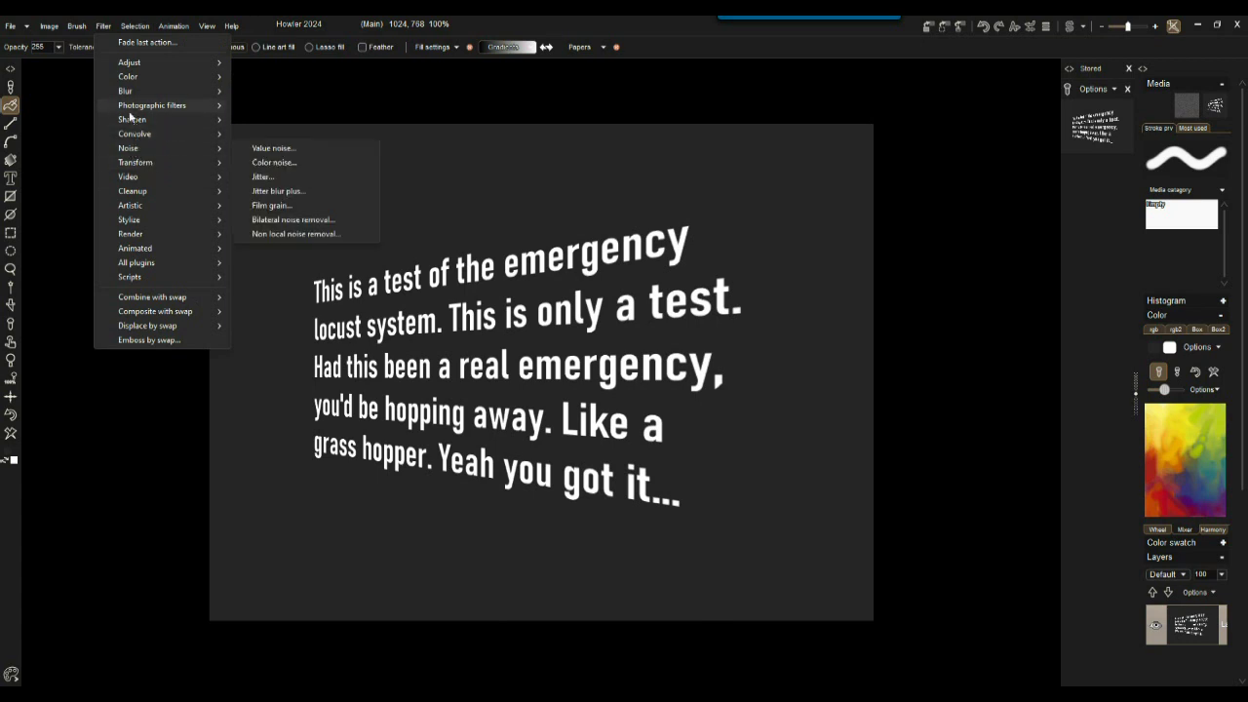
mouse_move(132, 90)
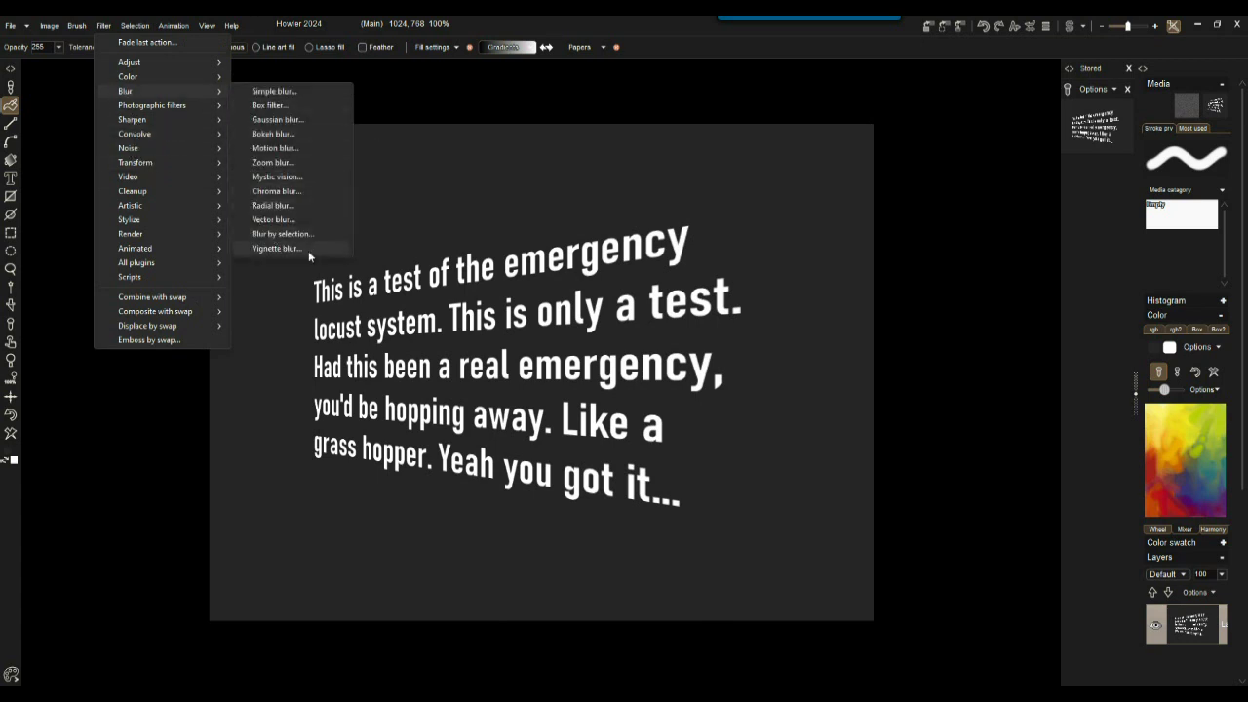
mouse_move(223, 105)
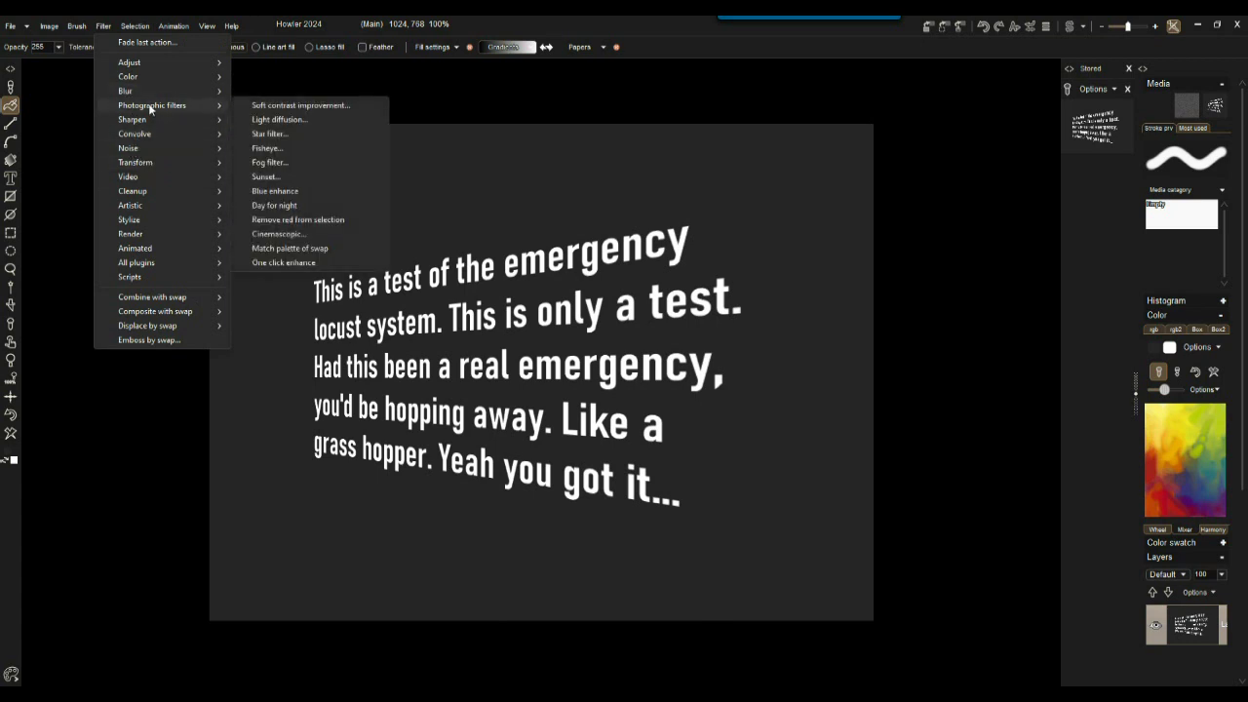
left_click(278, 119)
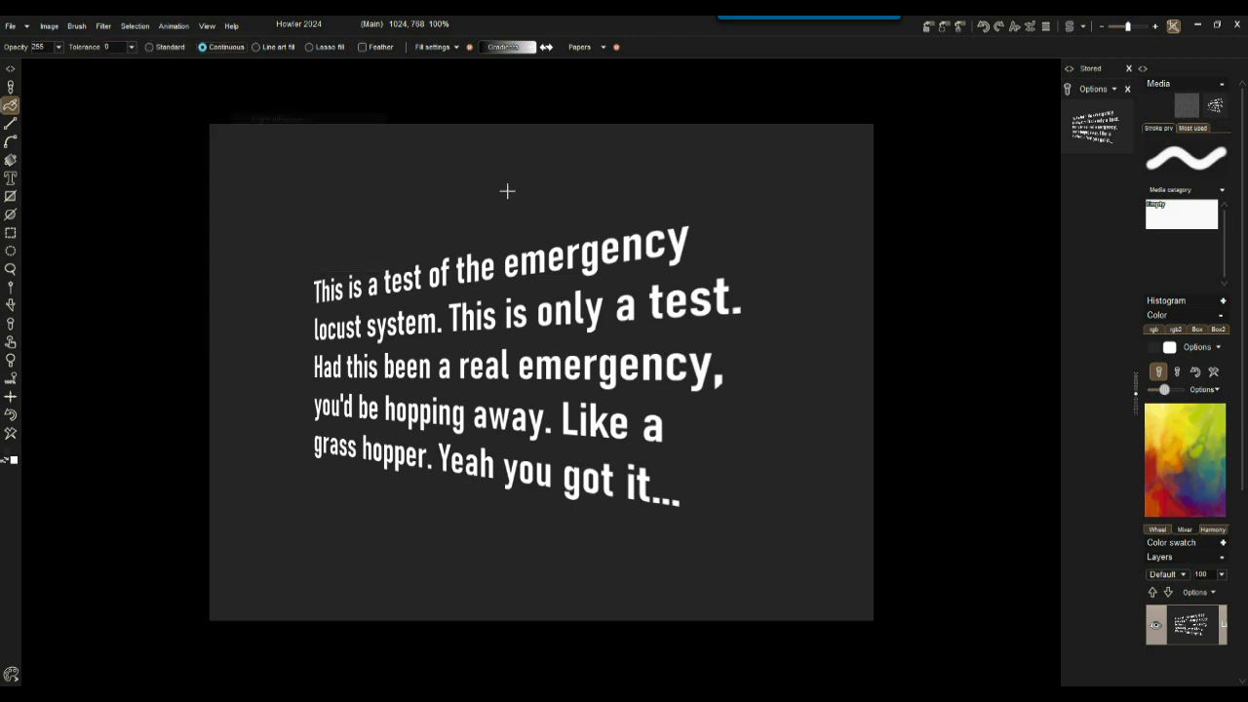
left_click(631, 271)
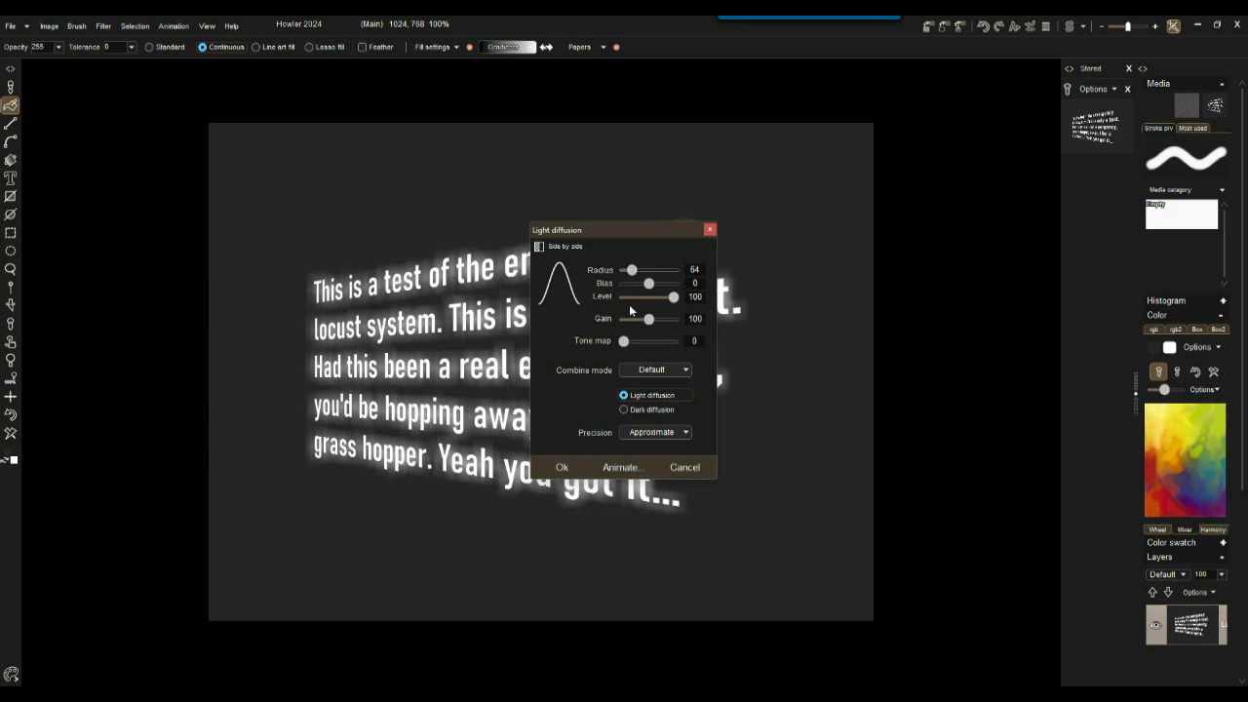
left_click(561, 466)
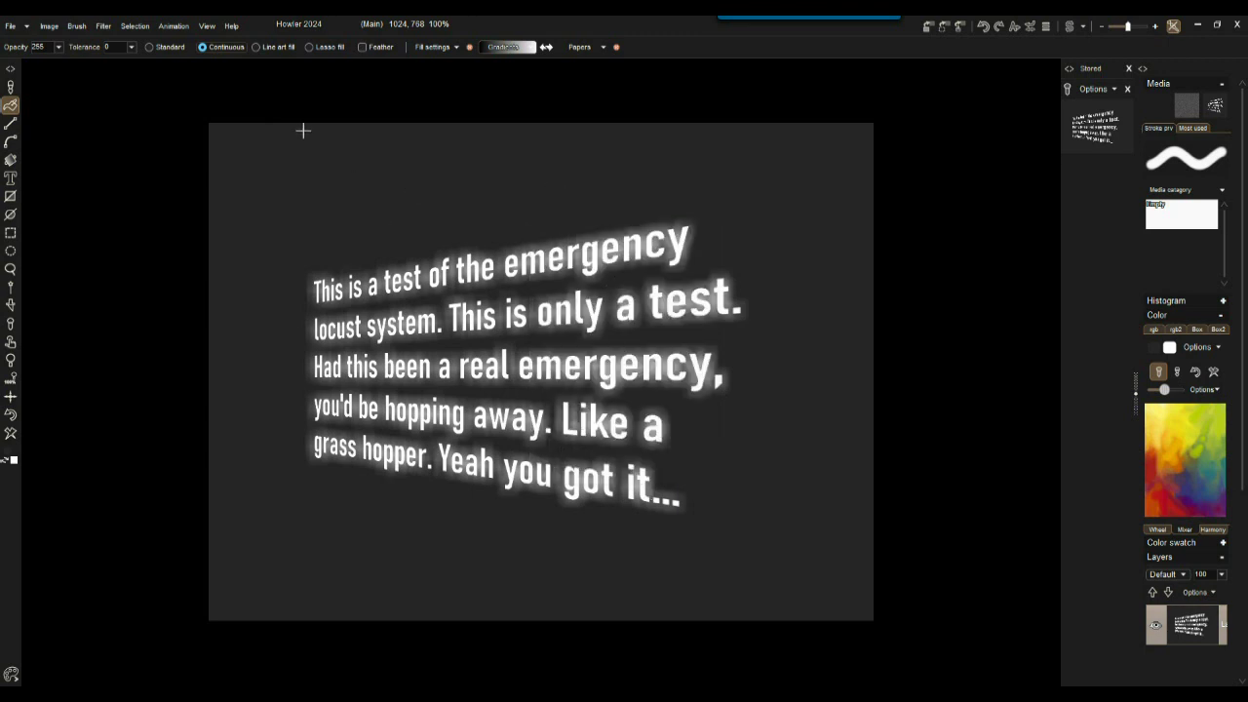
Apply the Mystic vision blur in Max mode with its centre moved beyond the text's right edge and an increased Factor
left_click(103, 26)
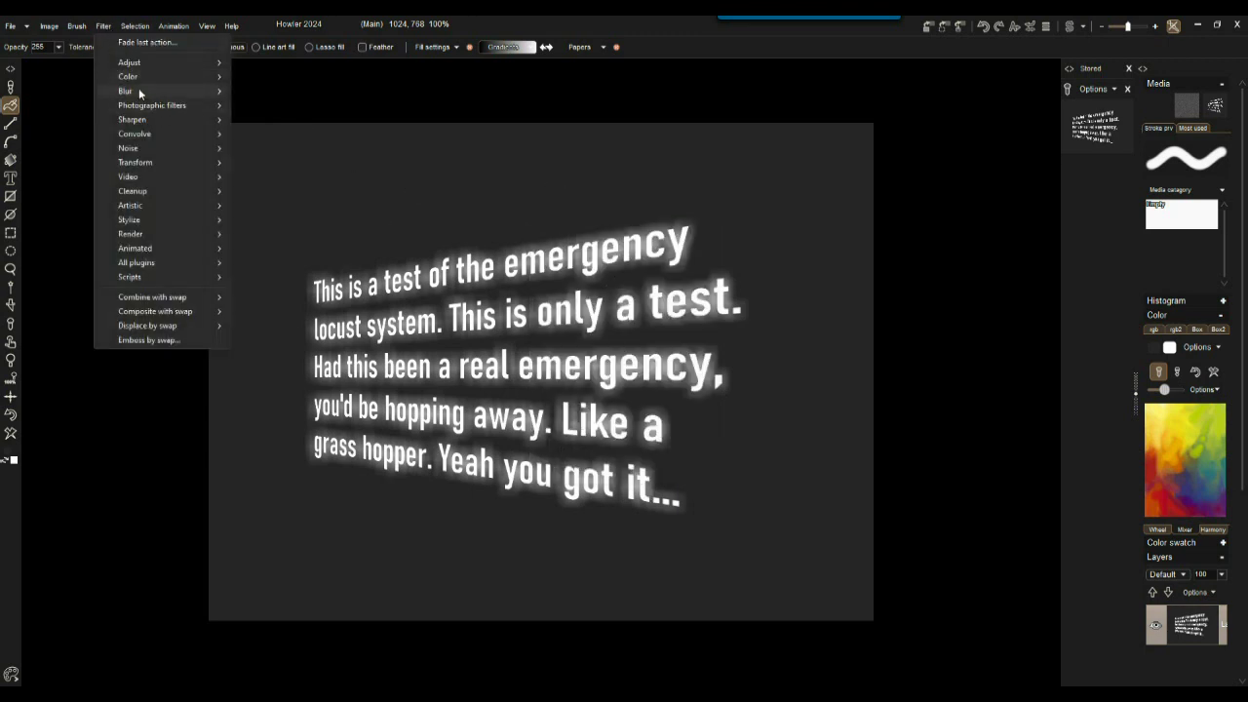
mouse_move(139, 87)
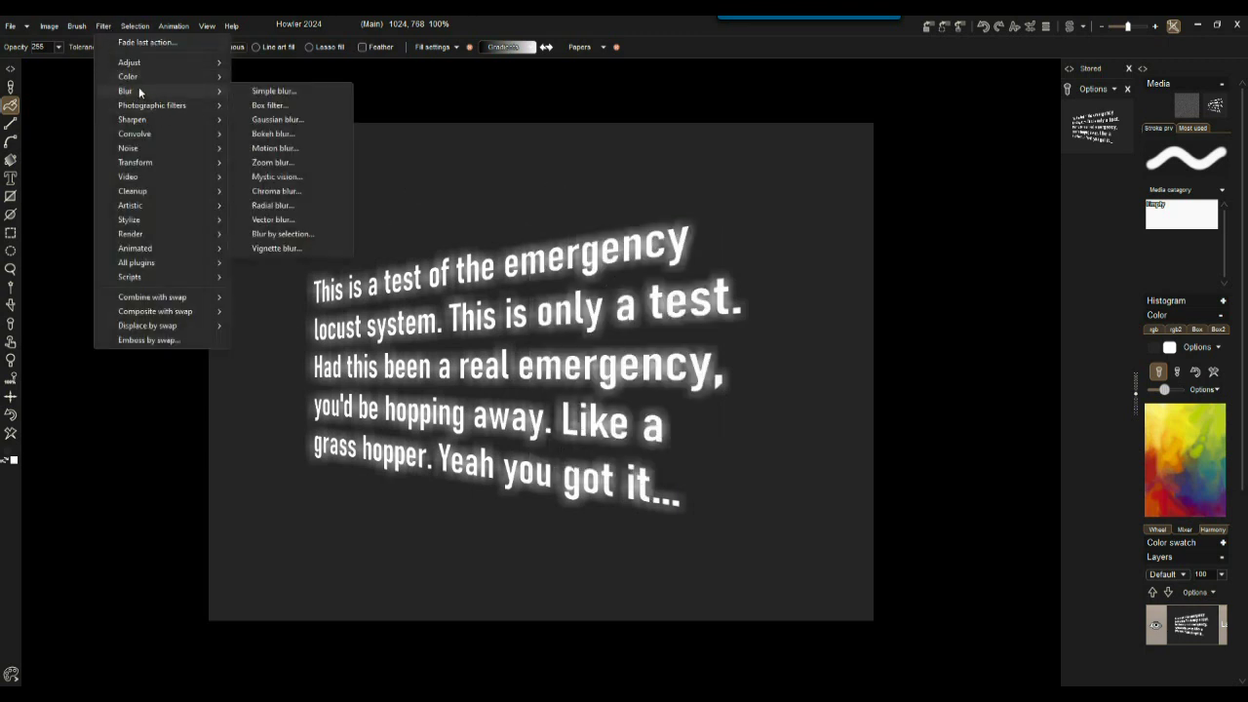
left_click(278, 179)
left_click_drag(571, 269, 809, 173)
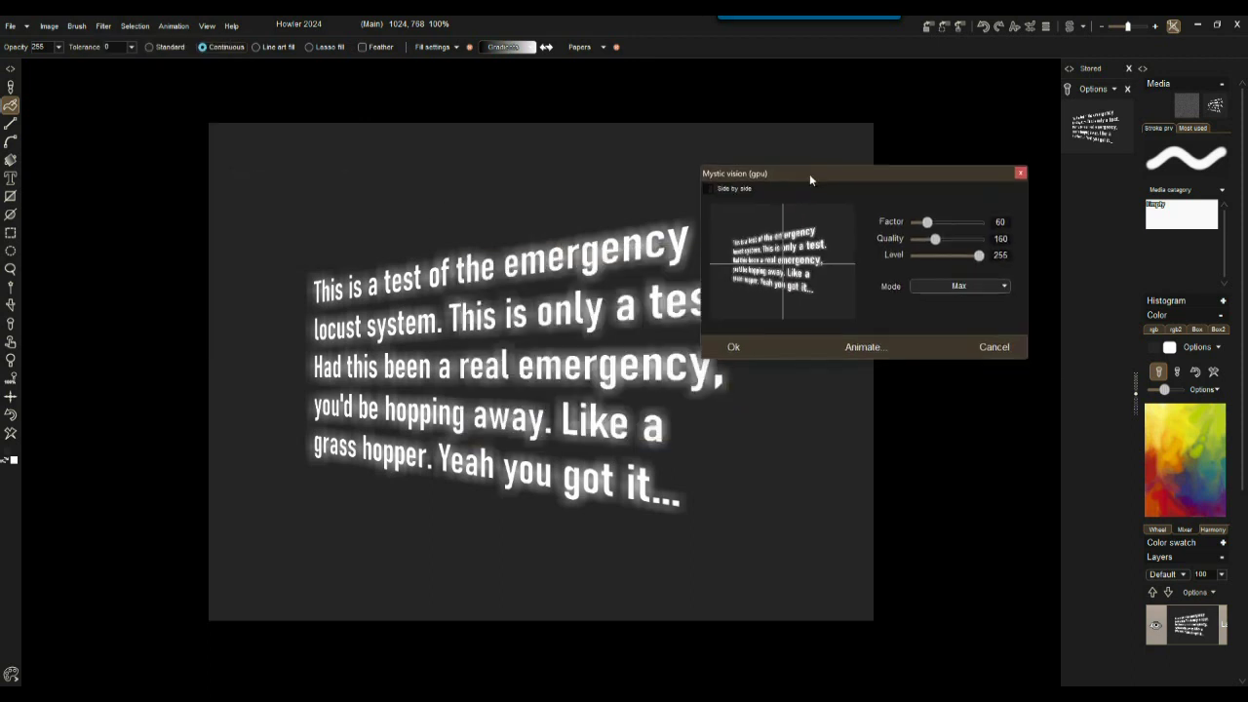
left_click_drag(814, 271, 864, 261)
left_click_drag(926, 223, 977, 223)
left_click(751, 347)
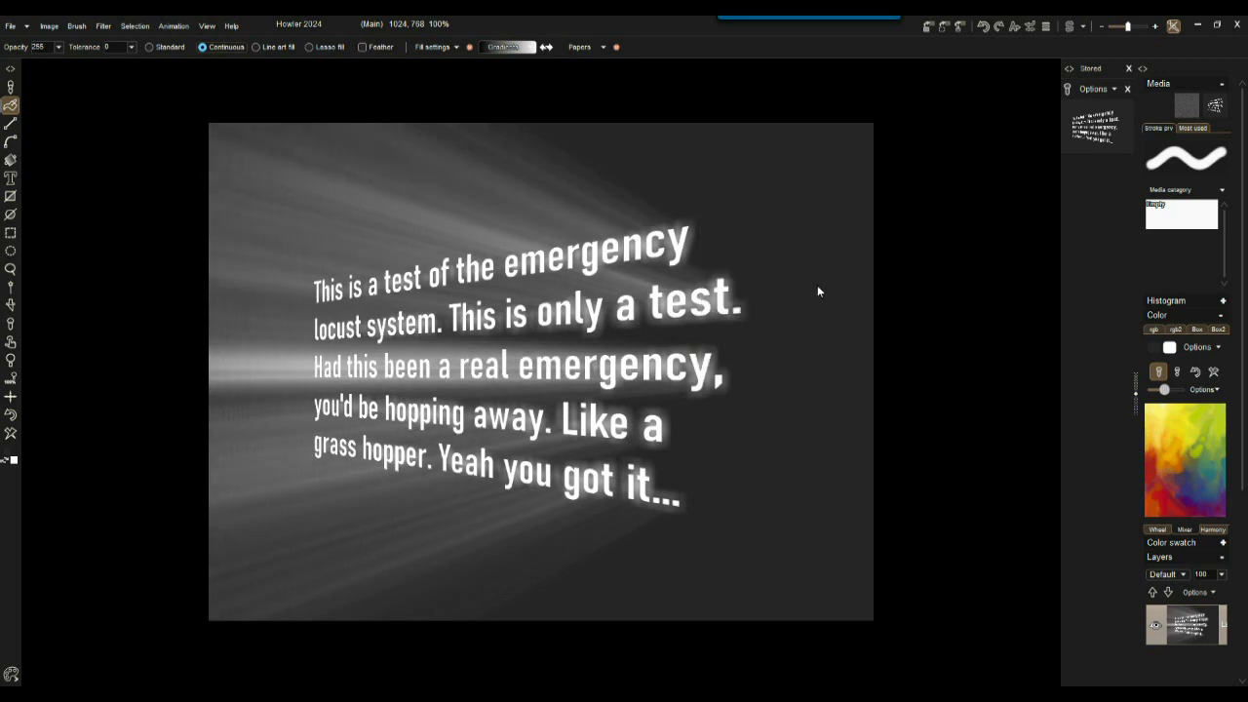
Soften the light rays with Interactive undo at 140 and store a copy of the image
left_click(1031, 27)
left_click_drag(1084, 70, 1025, 66)
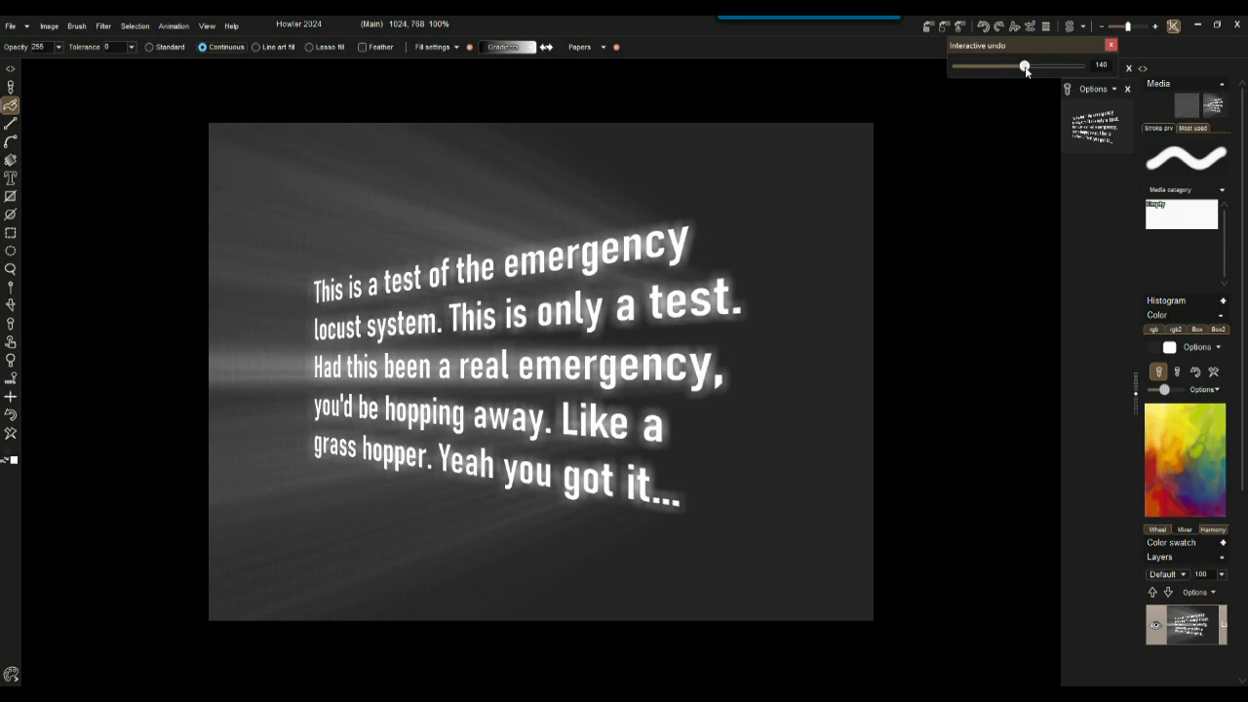
left_click(931, 27)
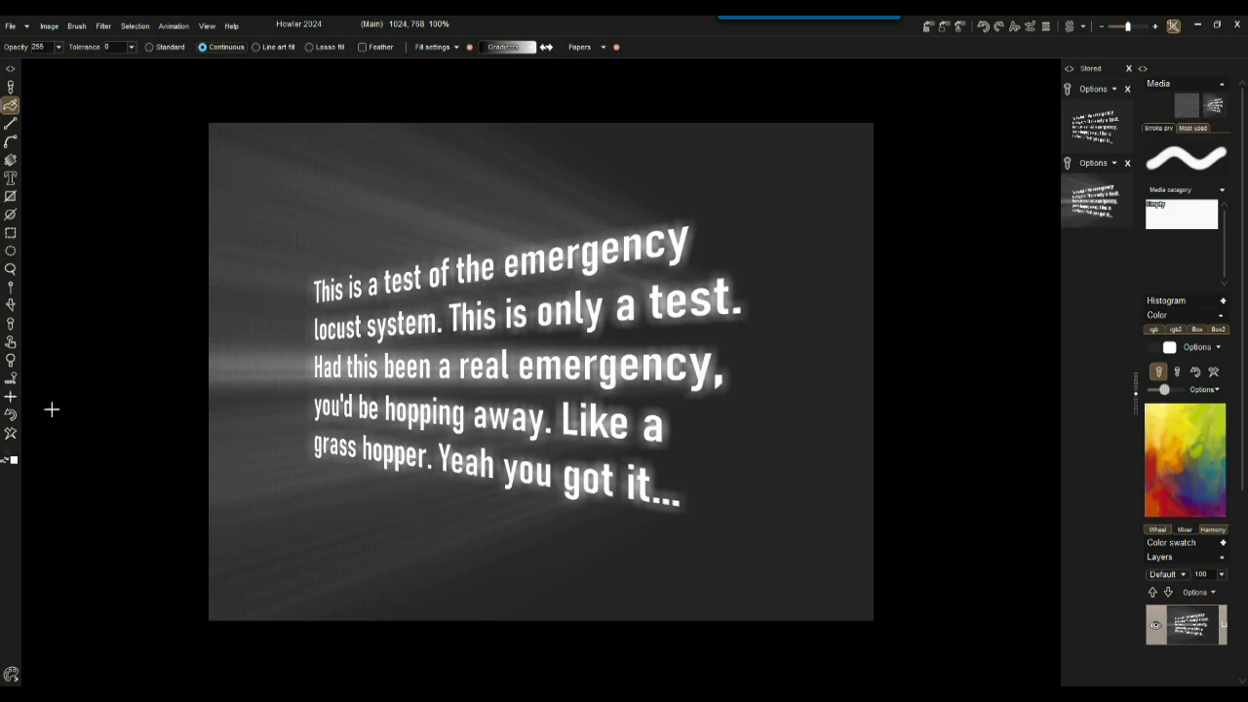
Clear the canvas to white and open the Terminal Text Typer animation filter
left_click(10, 433)
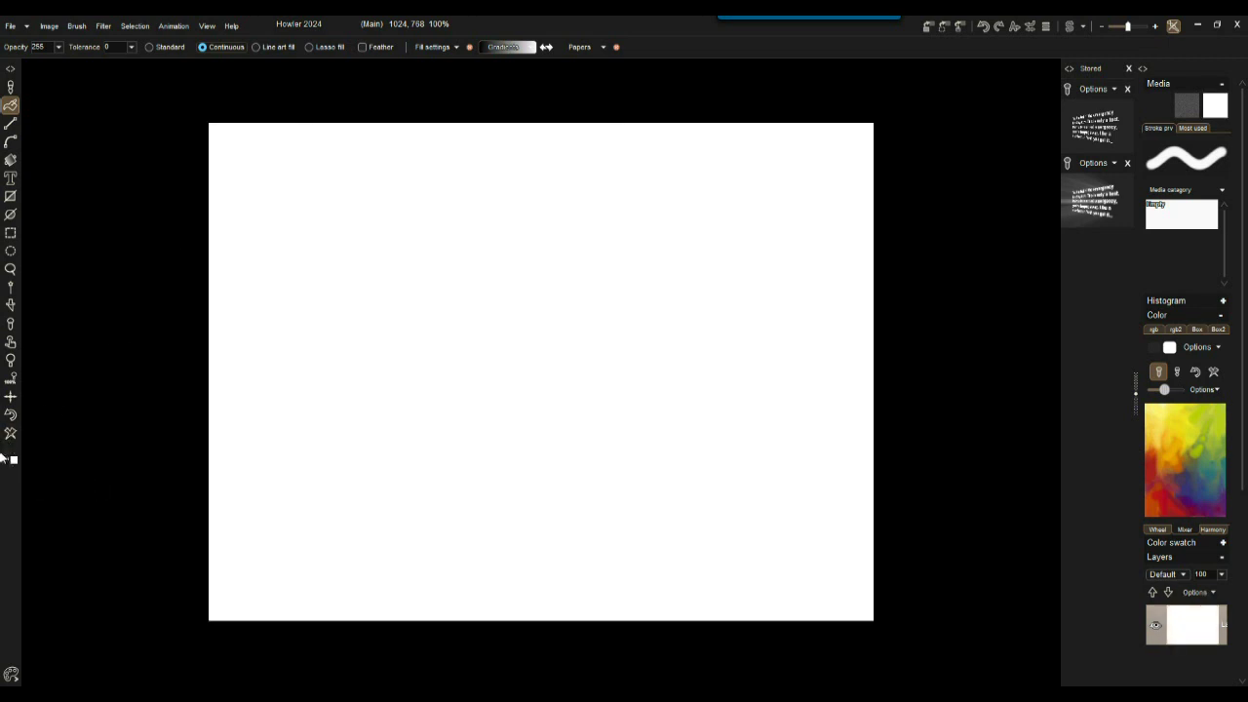
left_click(105, 26)
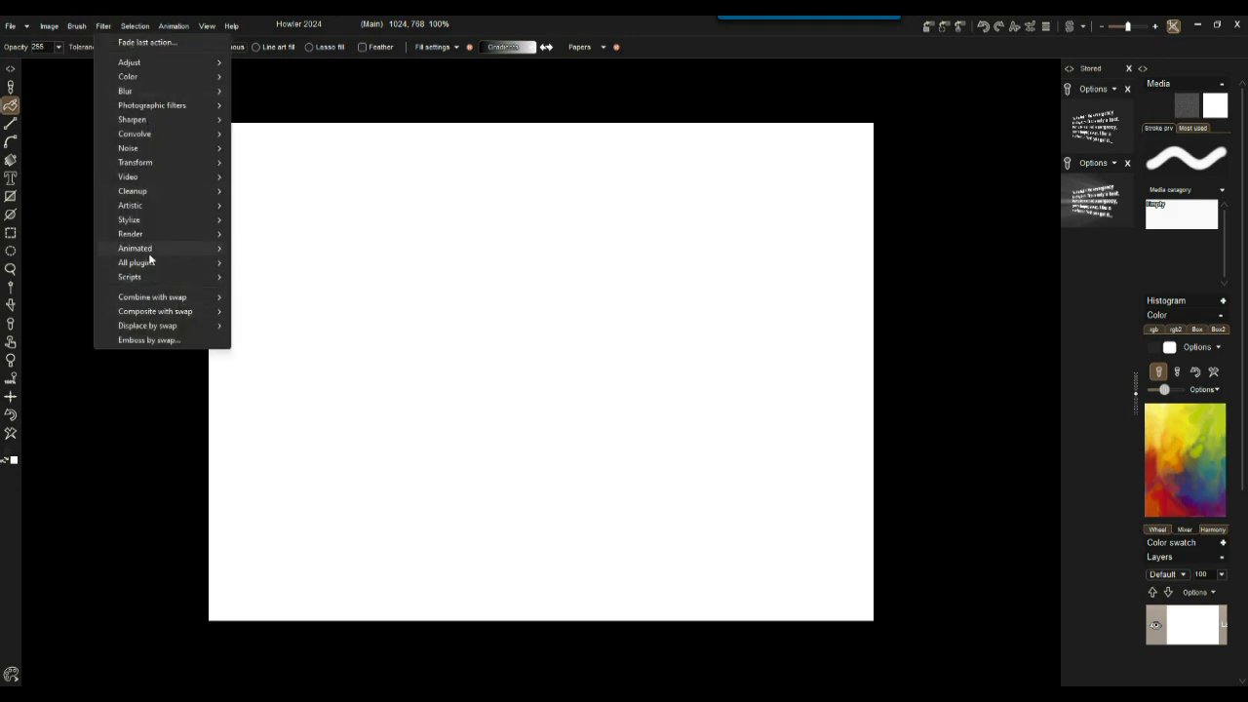
mouse_move(150, 249)
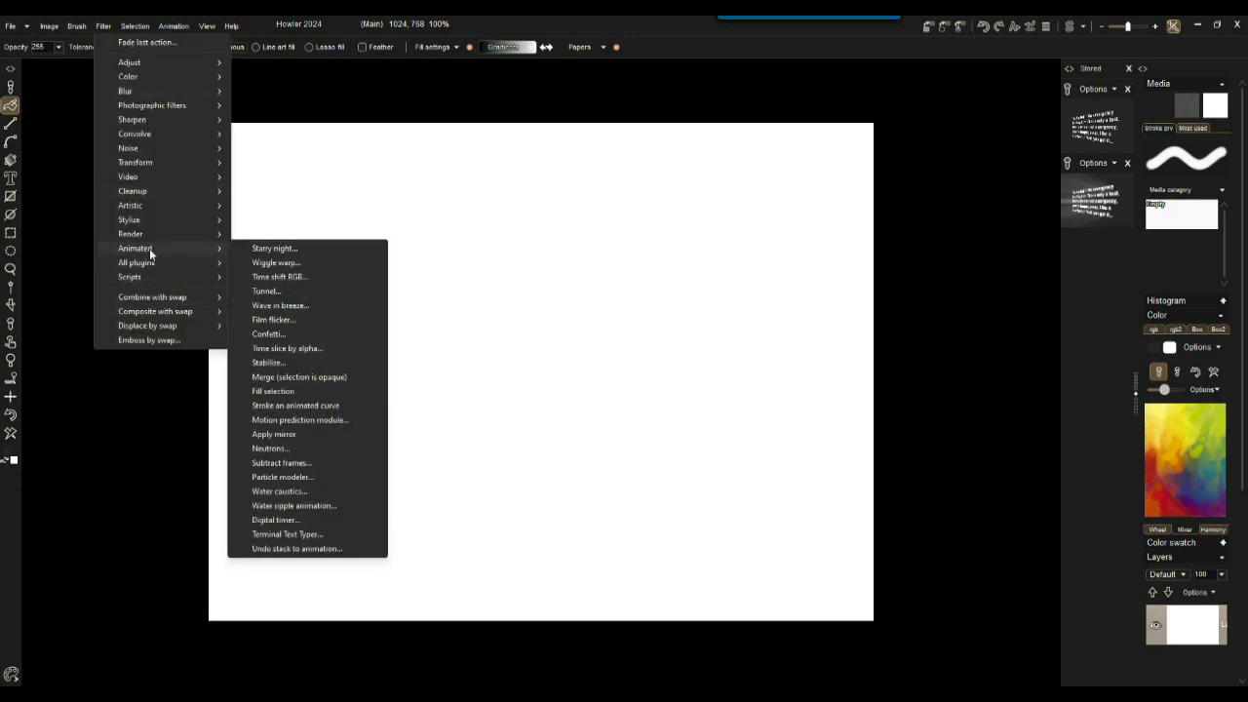
left_click(269, 536)
left_click_drag(571, 188, 228, 221)
Enter "This is a test of the emergency bloatcast system..." as the text for the terminal typer
left_click(193, 285)
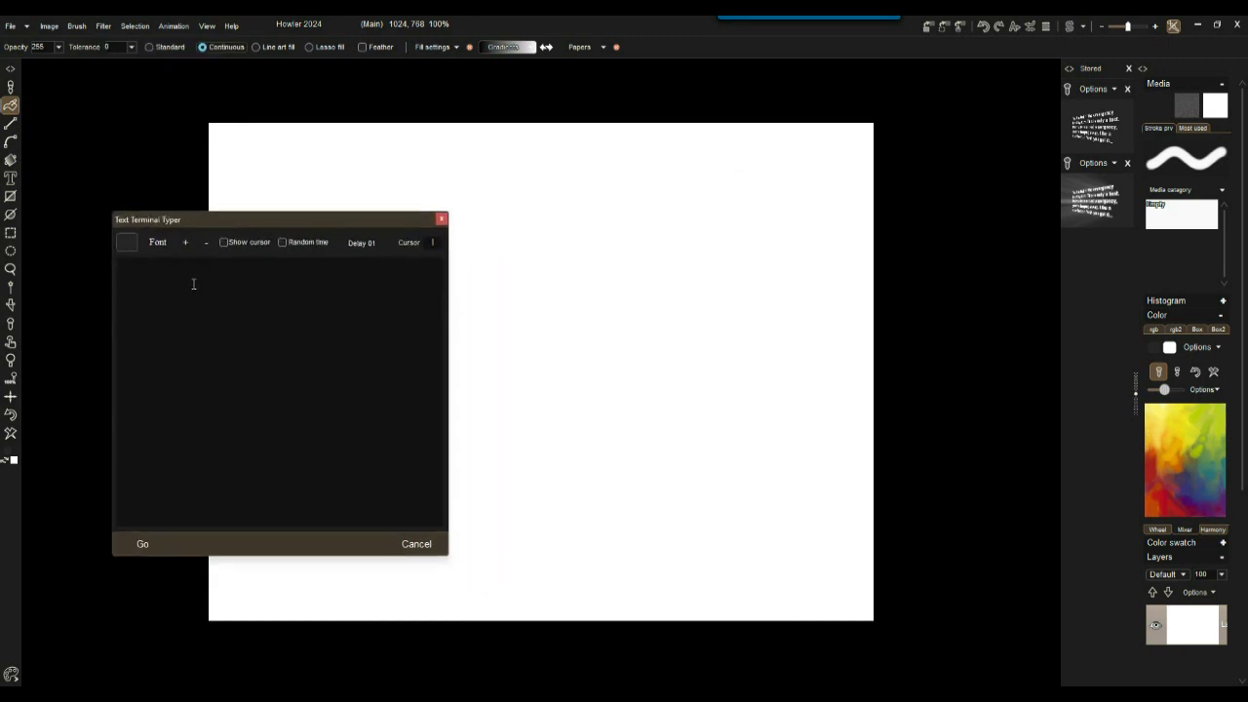
type("This is a test of the")
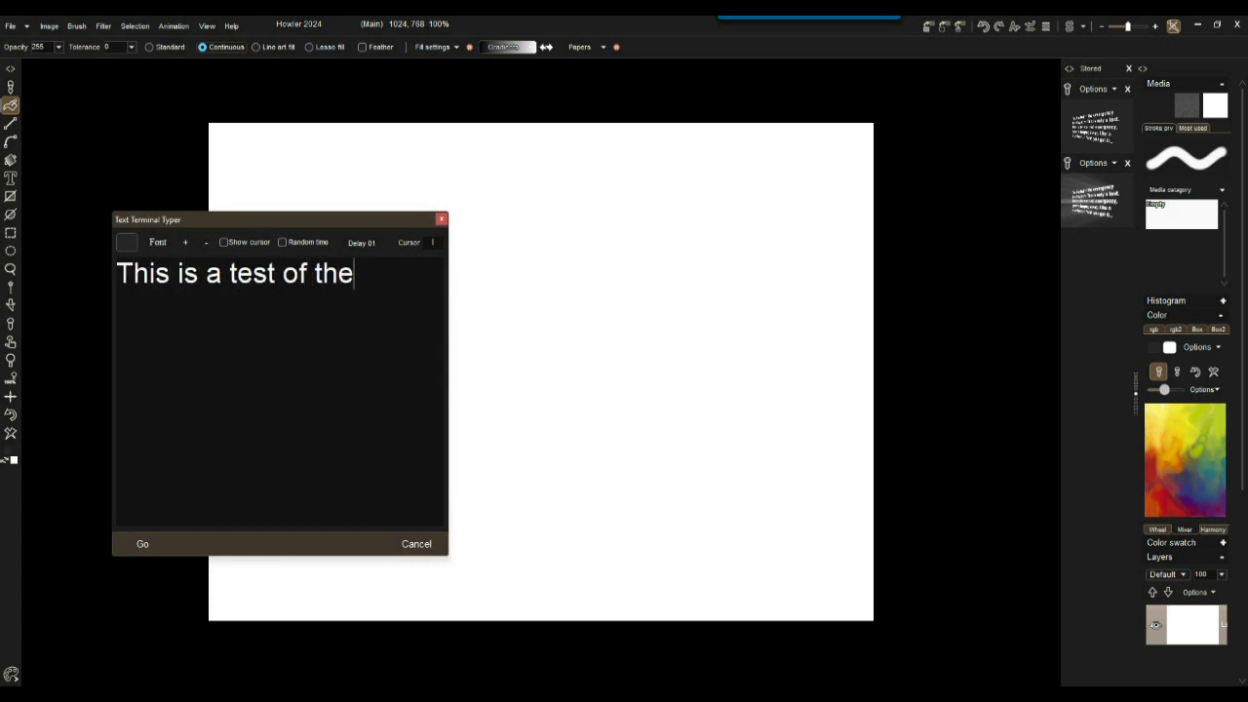
type(" emergency")
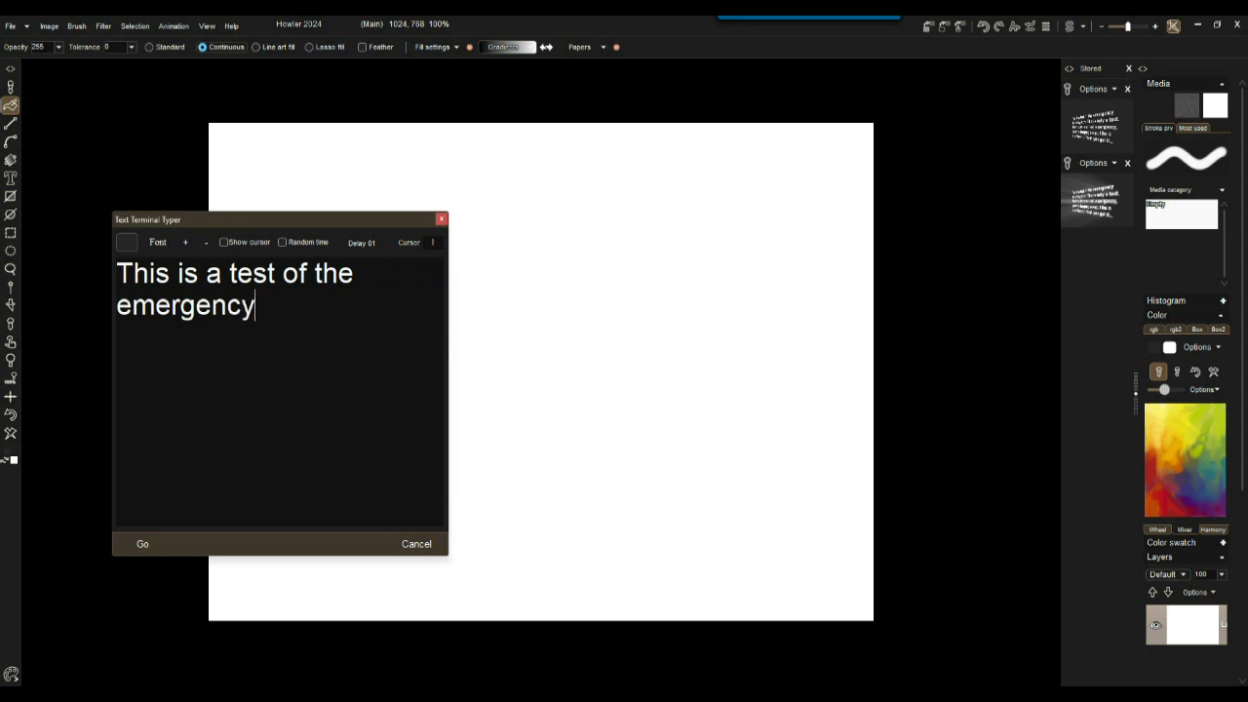
type(" locust")
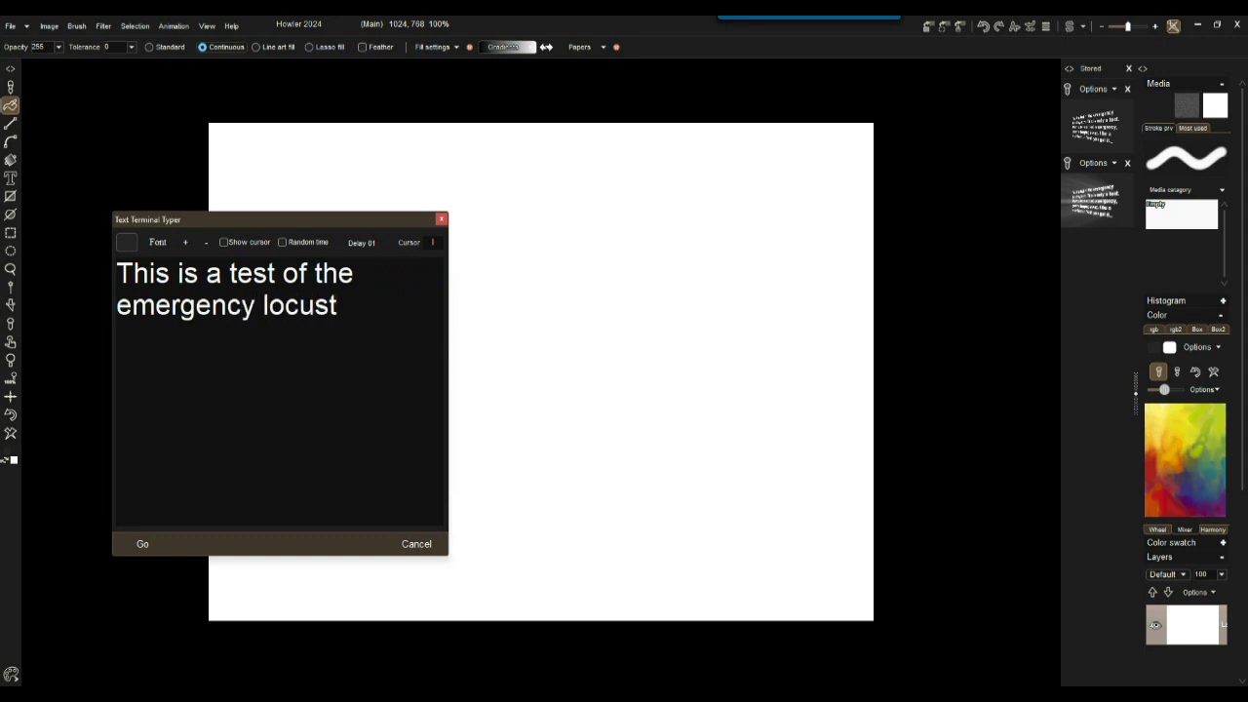
key("BackSpace")
key("BackSpace")
key("BackSpace")
key("BackSpace")
key("BackSpace")
key("BackSpace")
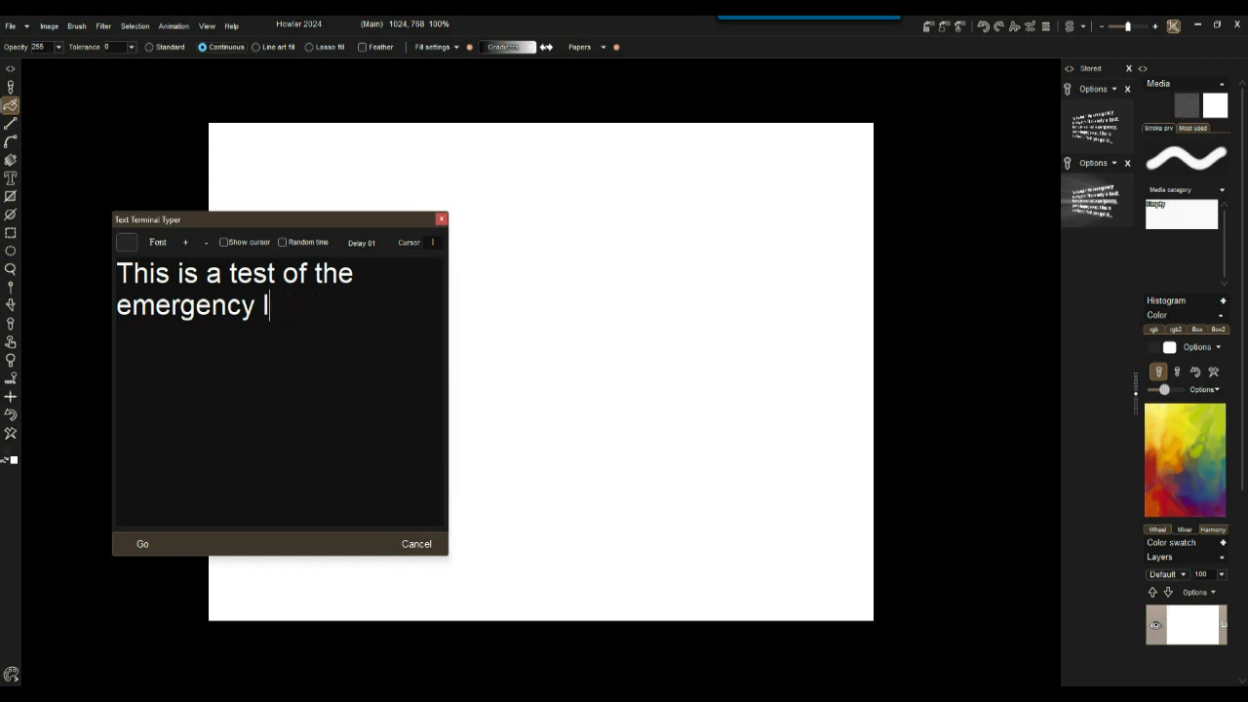
type("bloatcast")
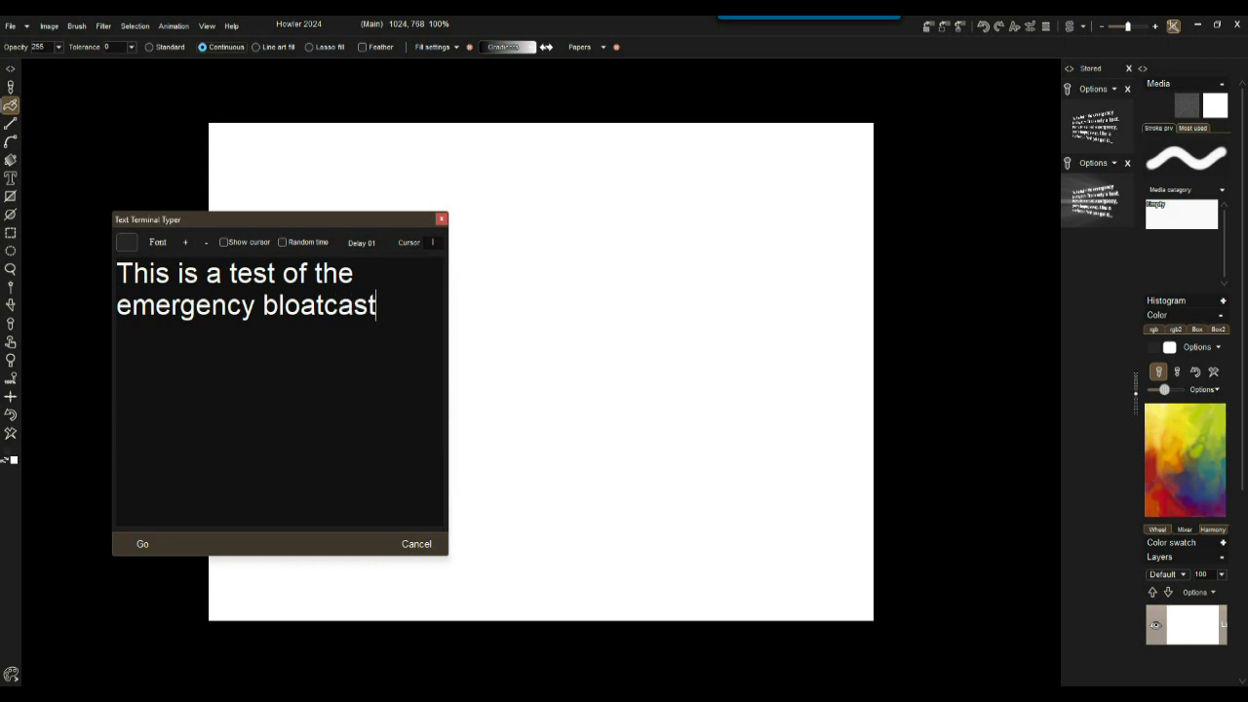
type(" system...")
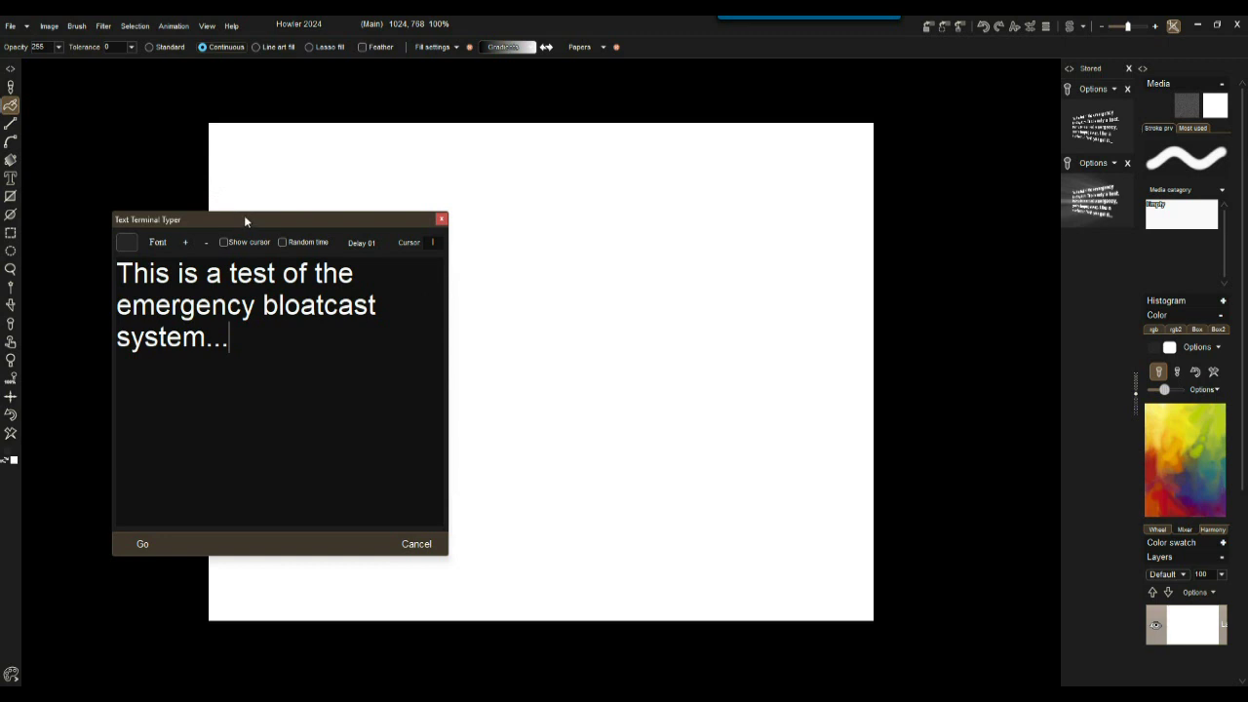
Set the terminal typer's font to Microsoft JhengHei UI, Bold, size 28
left_click_drag(243, 215, 242, 241)
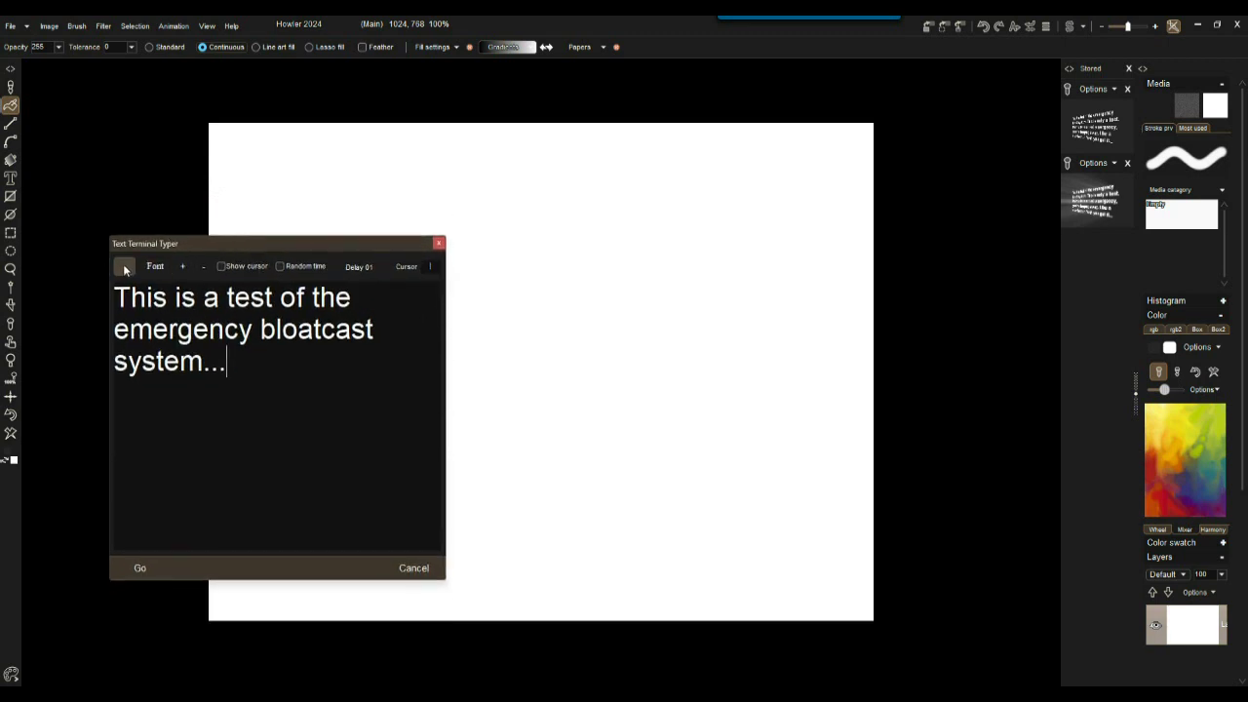
left_click(156, 266)
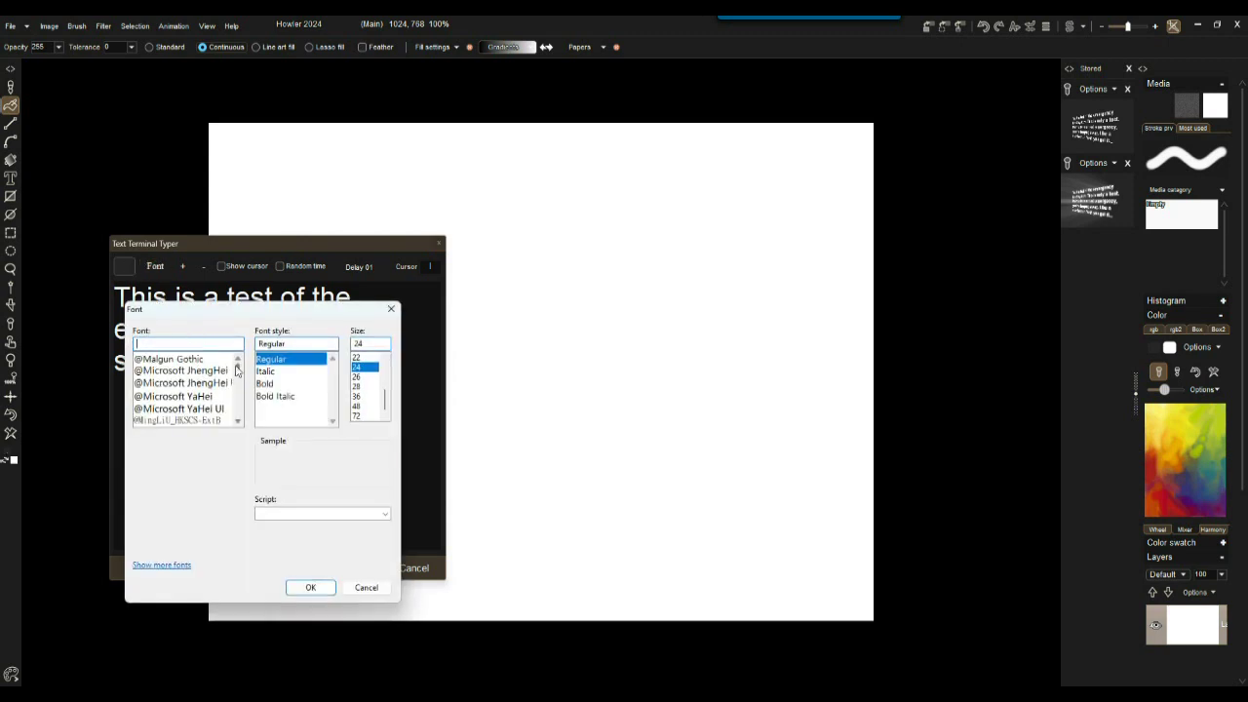
left_click(168, 395)
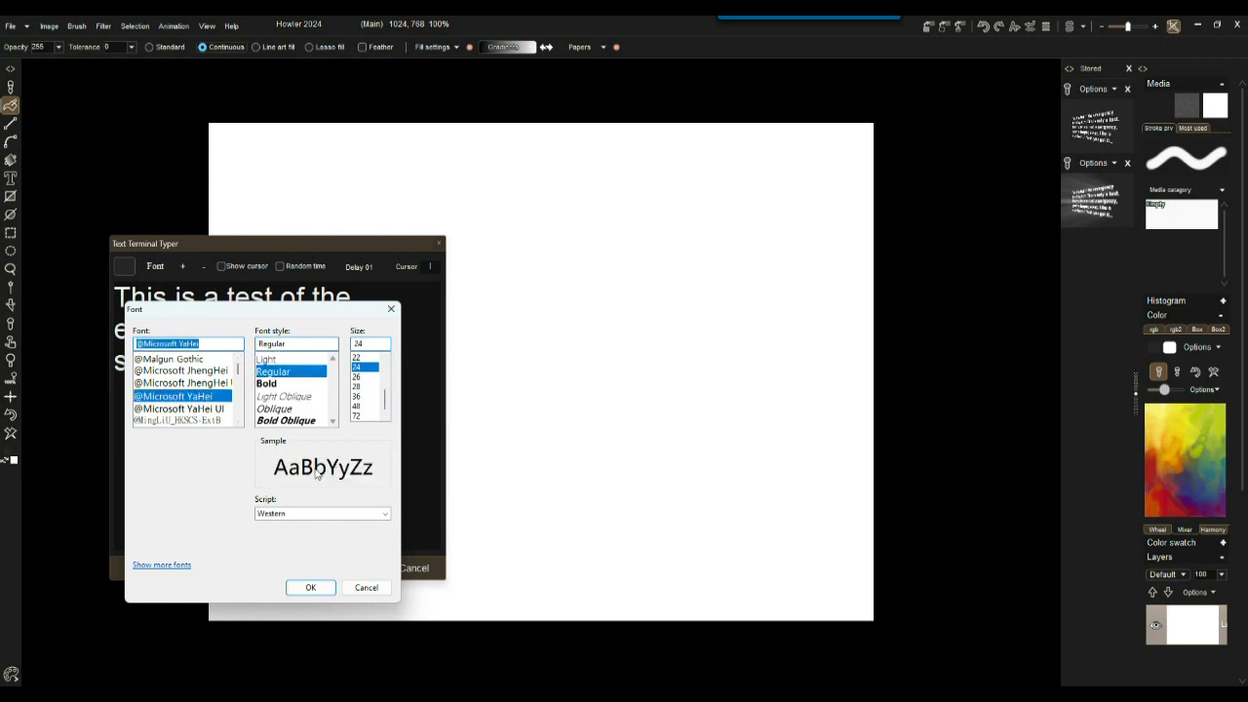
left_click(163, 412)
left_click_drag(240, 372, 237, 393)
scroll(236, 392, "up", 2)
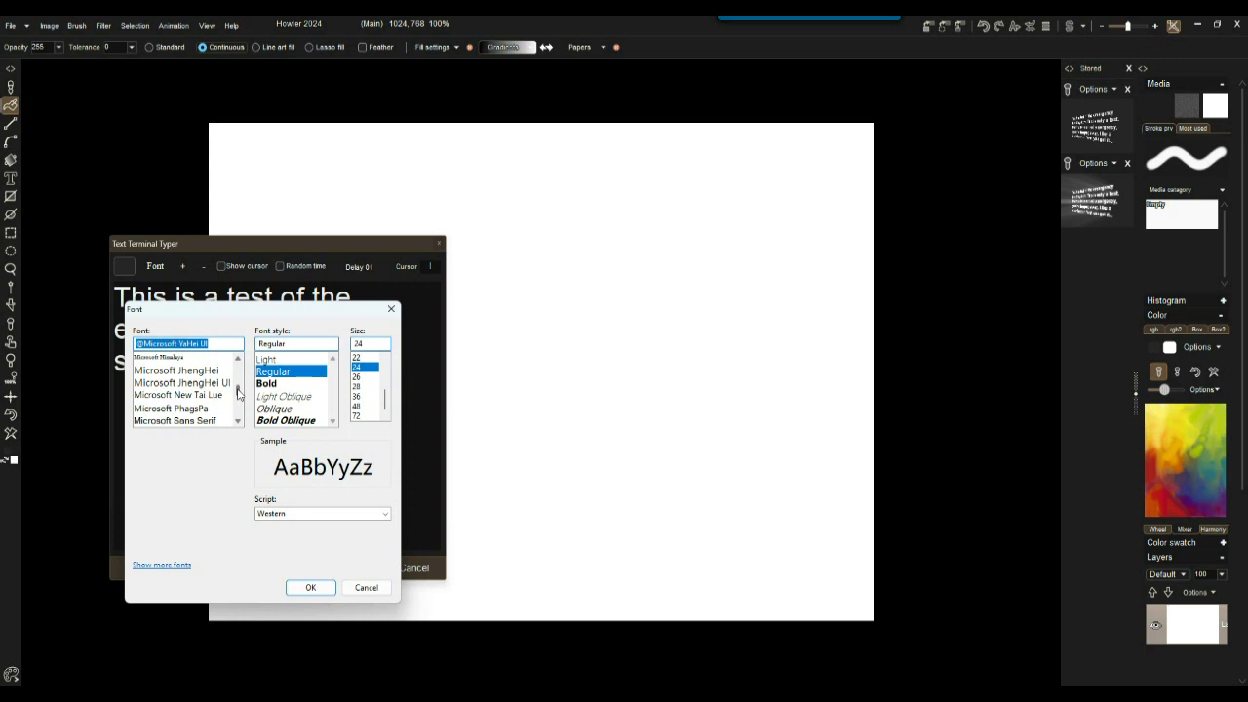
left_click(193, 384)
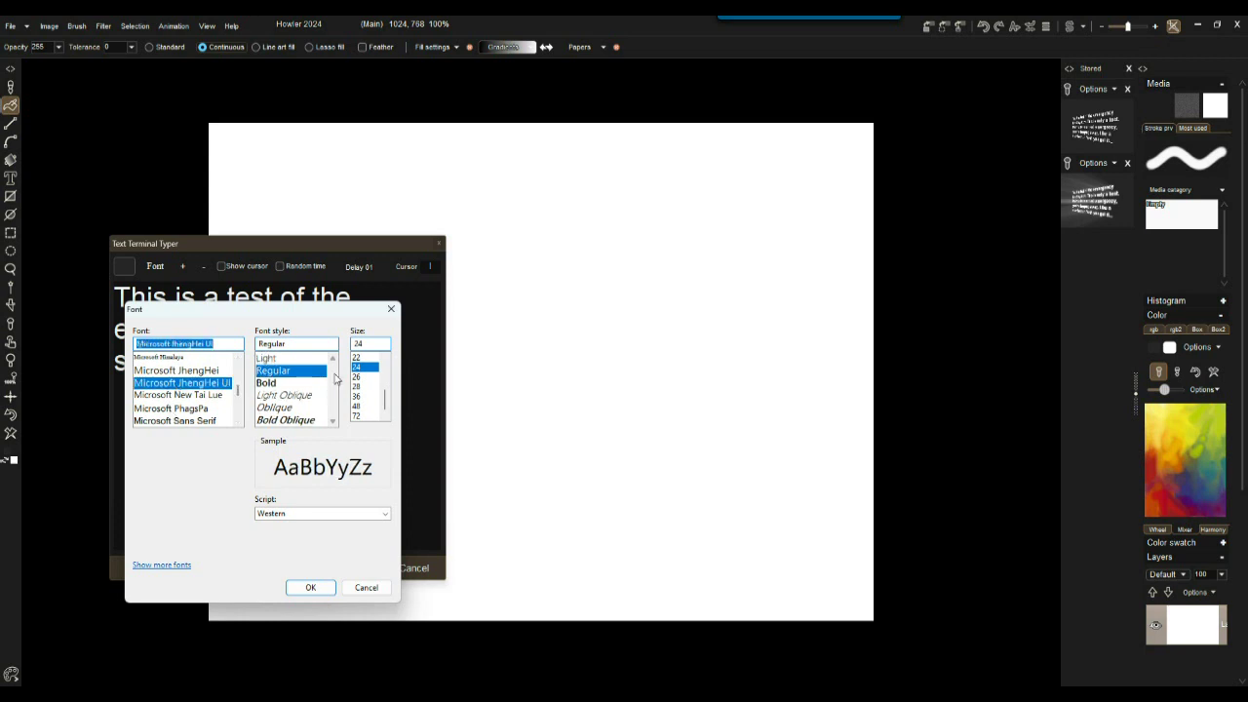
left_click(272, 383)
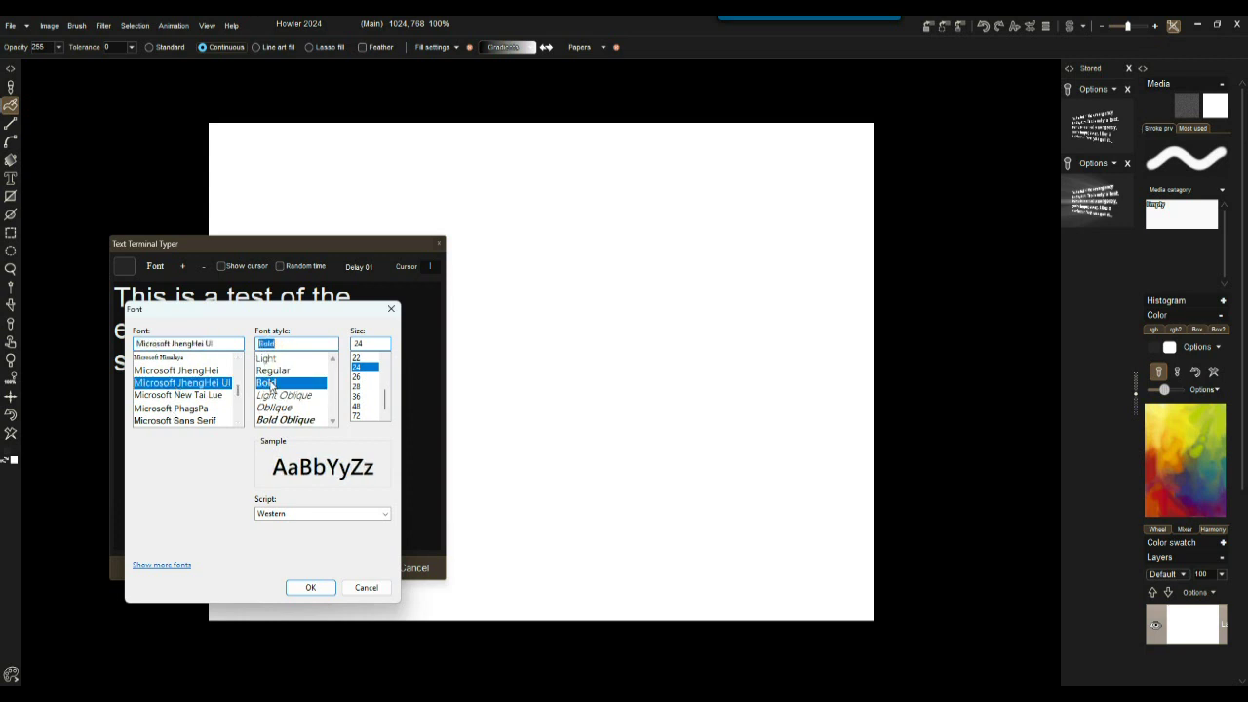
left_click(364, 376)
left_click(365, 386)
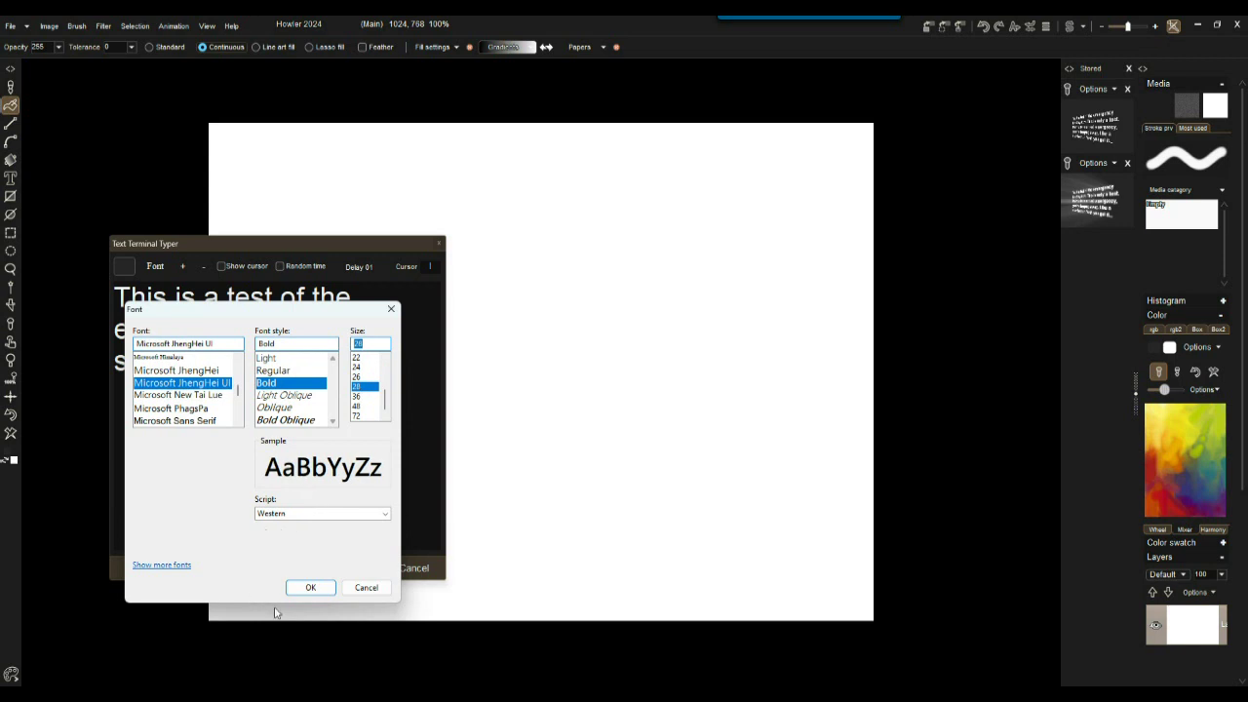
left_click(308, 587)
left_click_drag(266, 239, 244, 237)
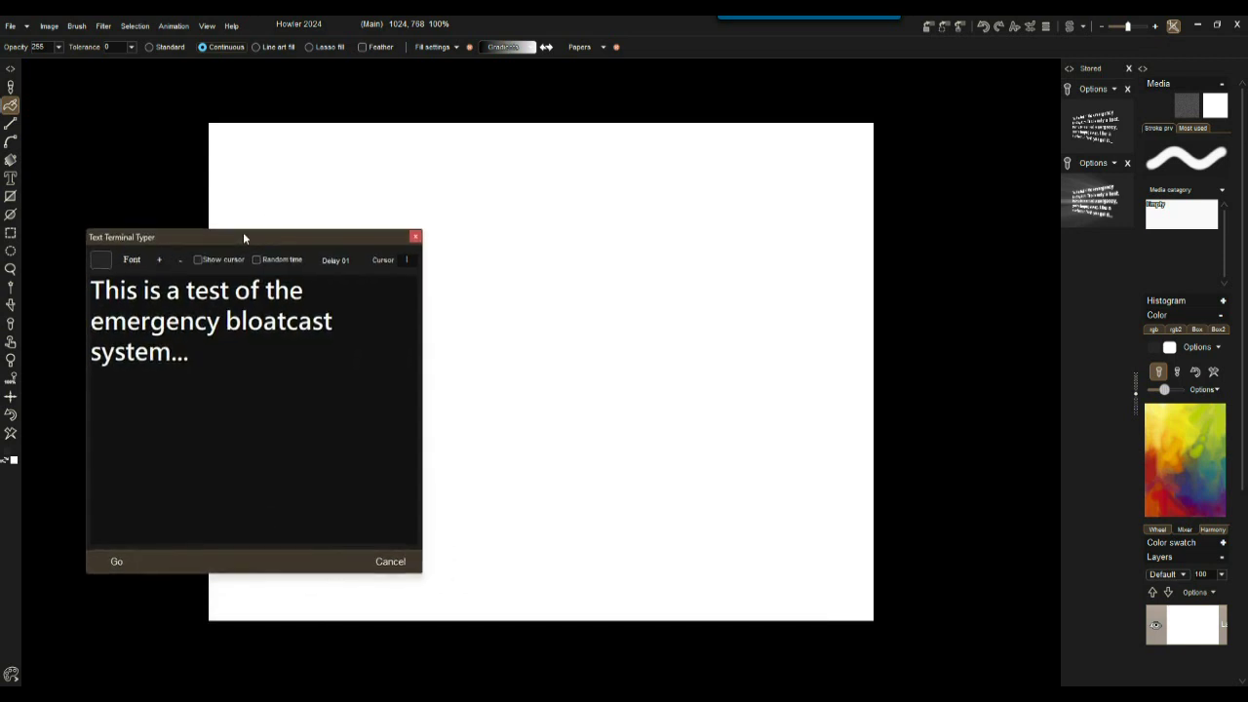
Enable Show cursor and Random time, set Delay to 04 and the cursor to an underscore, and generate the typed-text animation
left_click(198, 260)
left_click(115, 562)
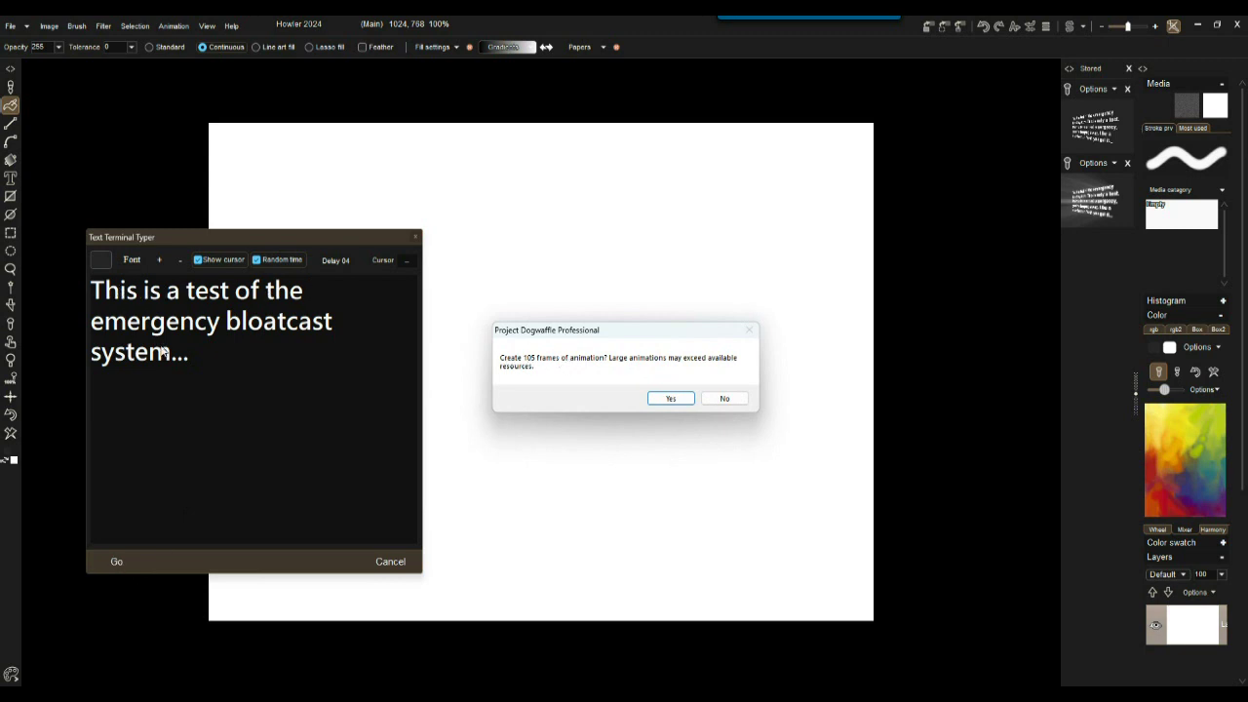
left_click(670, 400)
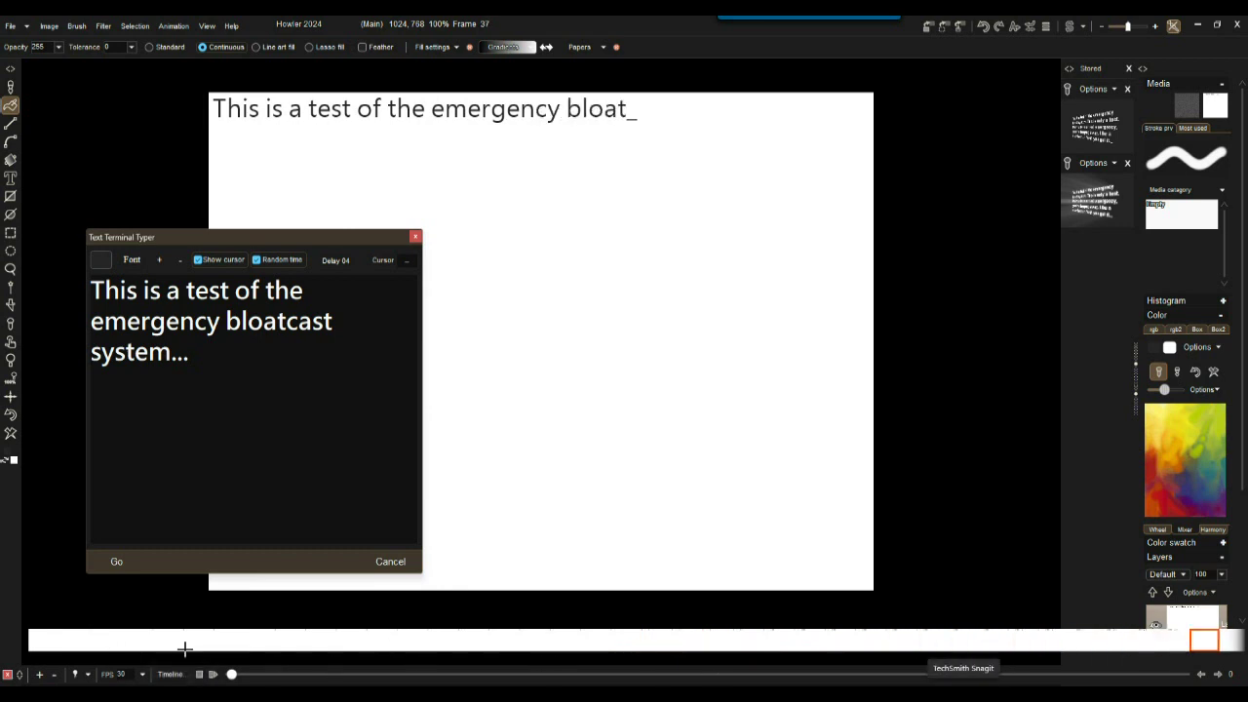
Close the Text Terminal Typer and move the animation timeline above the canvas
left_click(39, 674)
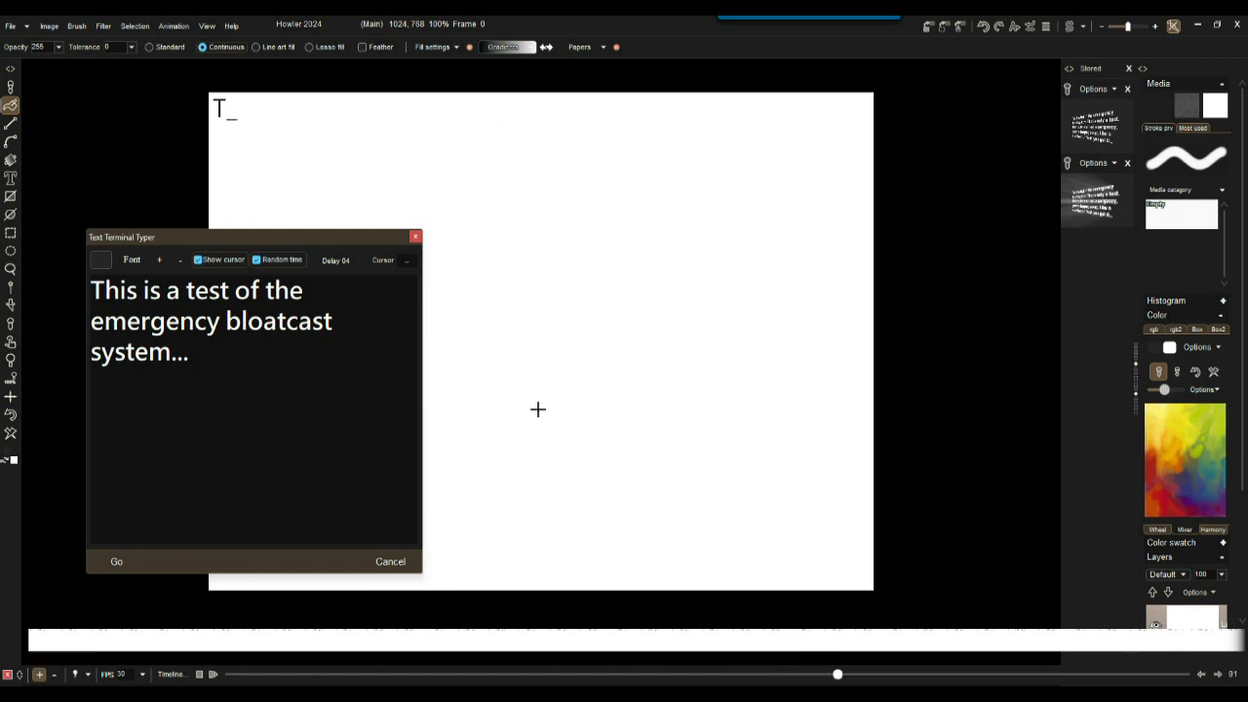
key("Escape")
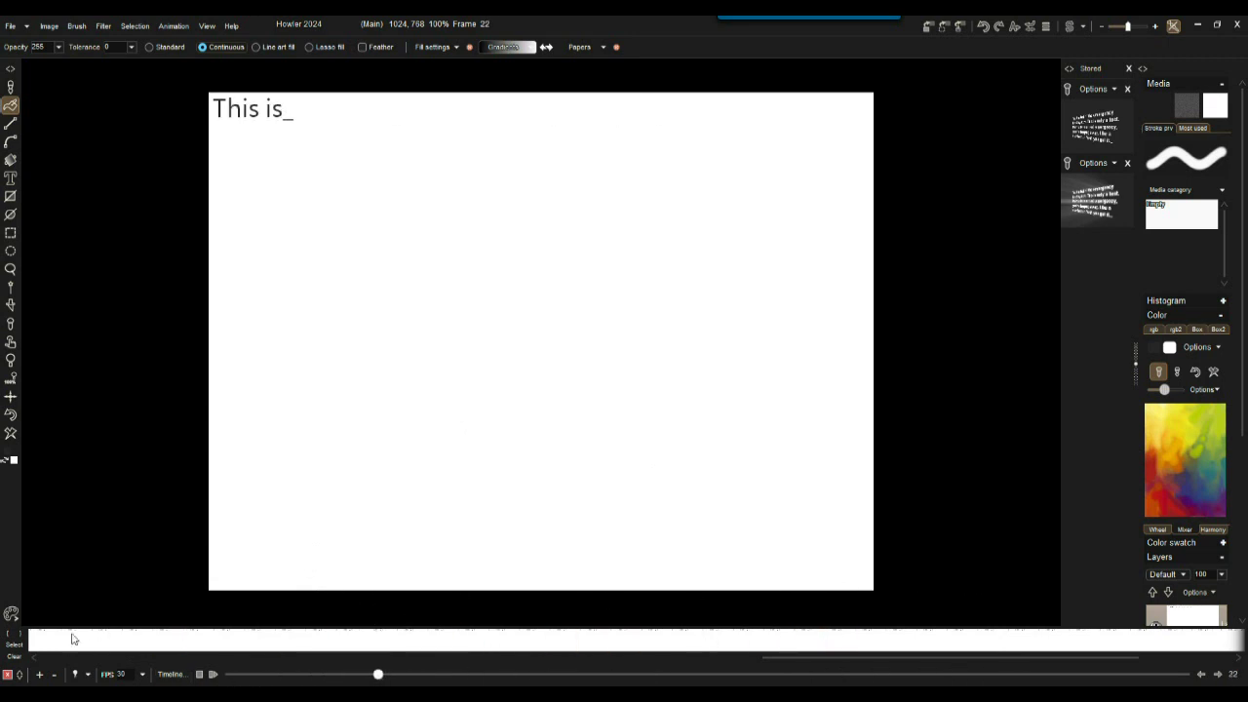
left_click(19, 675)
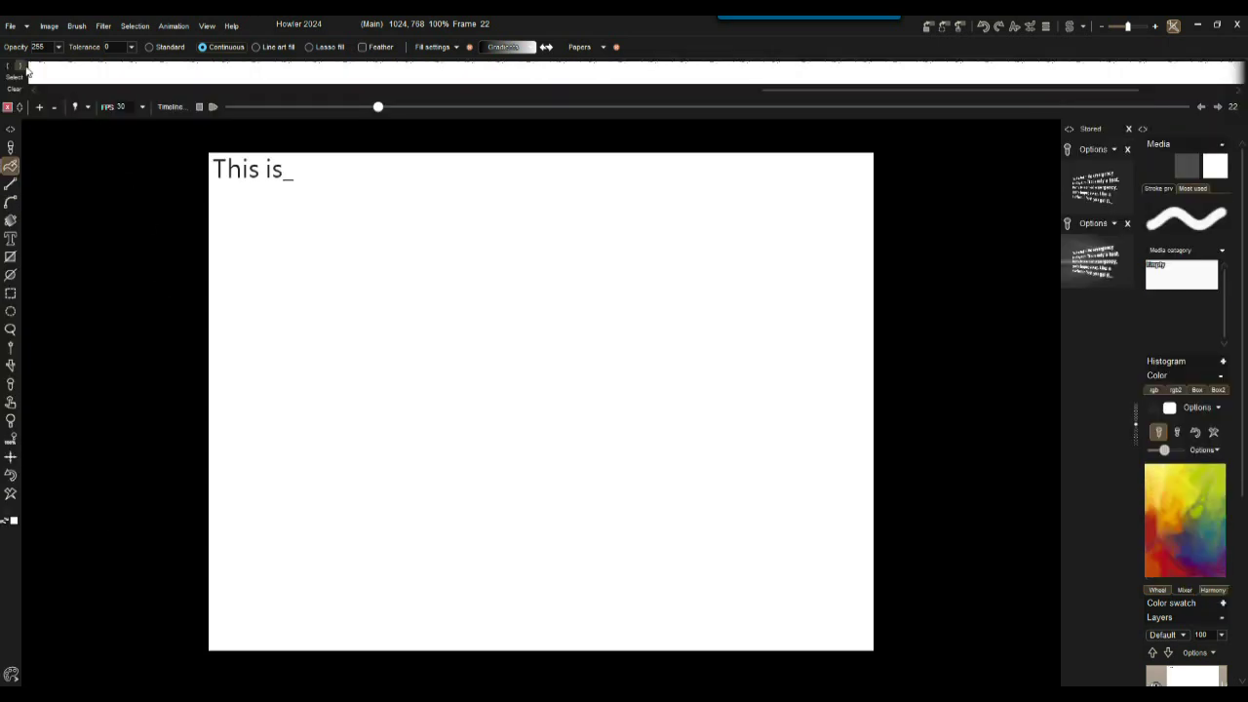
Copy the animation's last frame, showing the complete sentence, and insert the copy before it
left_click_drag(235, 107, 1227, 98)
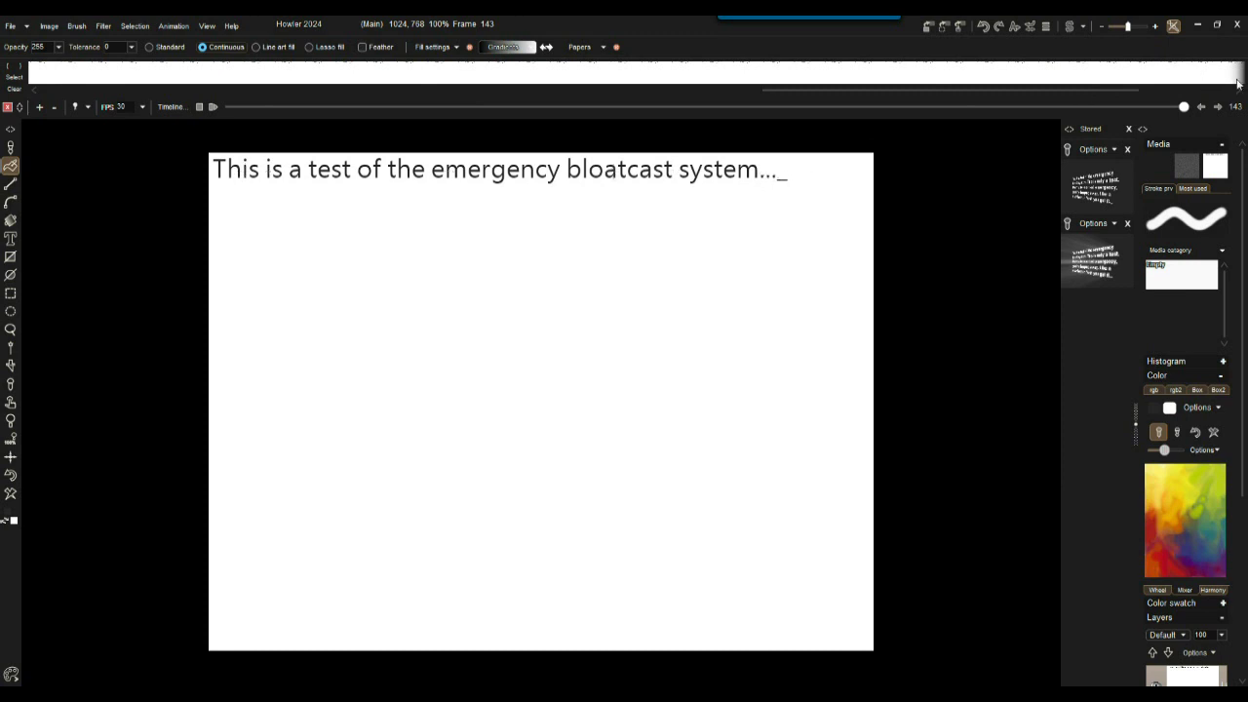
left_click(1217, 78)
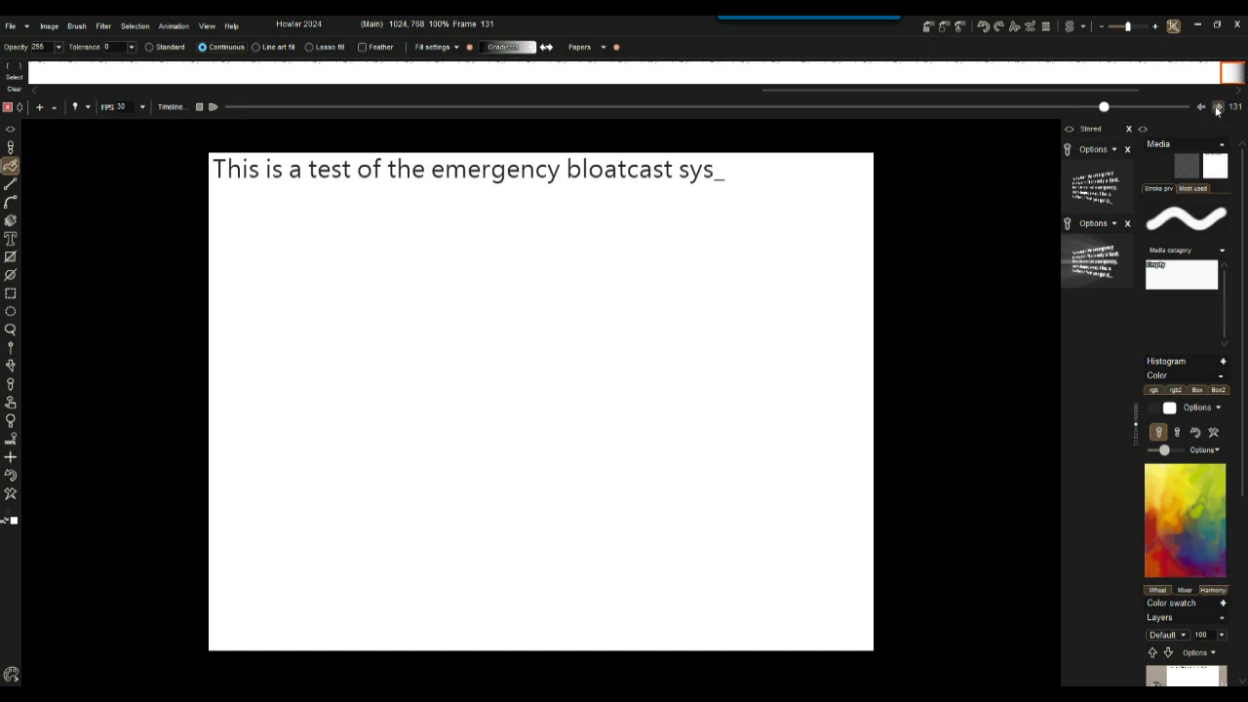
left_click_drag(1096, 107, 1231, 83)
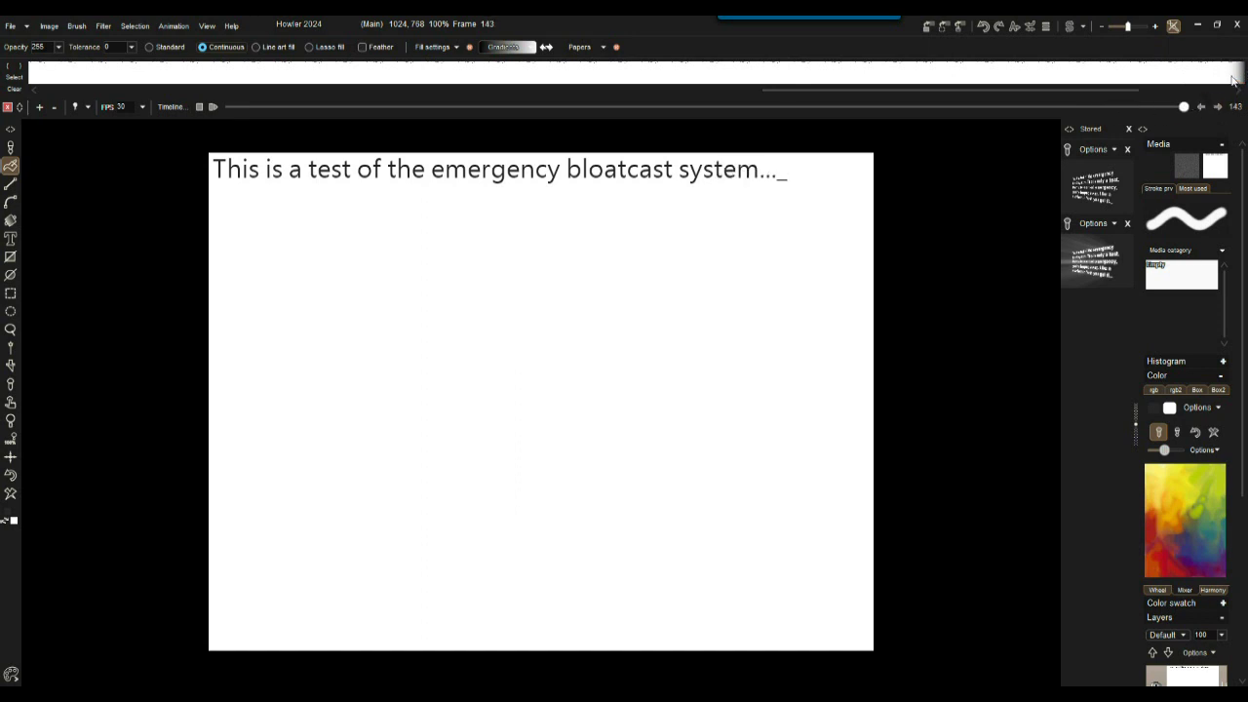
left_click(1234, 74)
right_click(1235, 75)
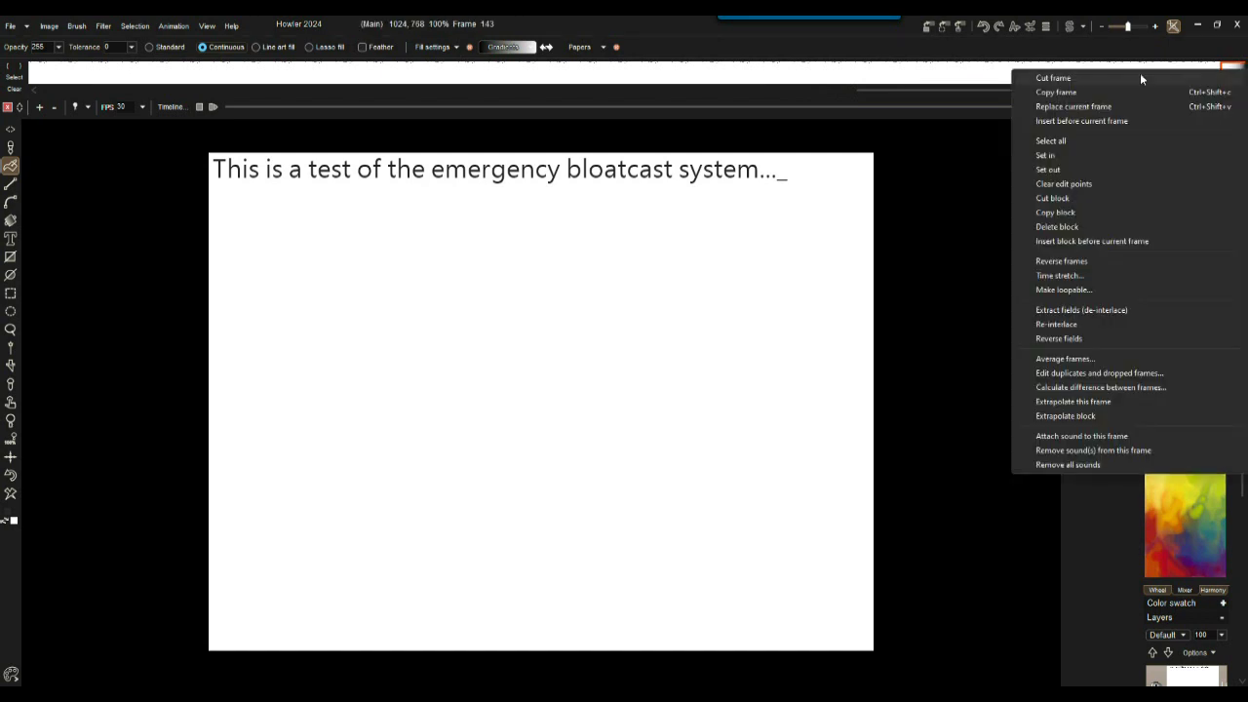
left_click(1058, 93)
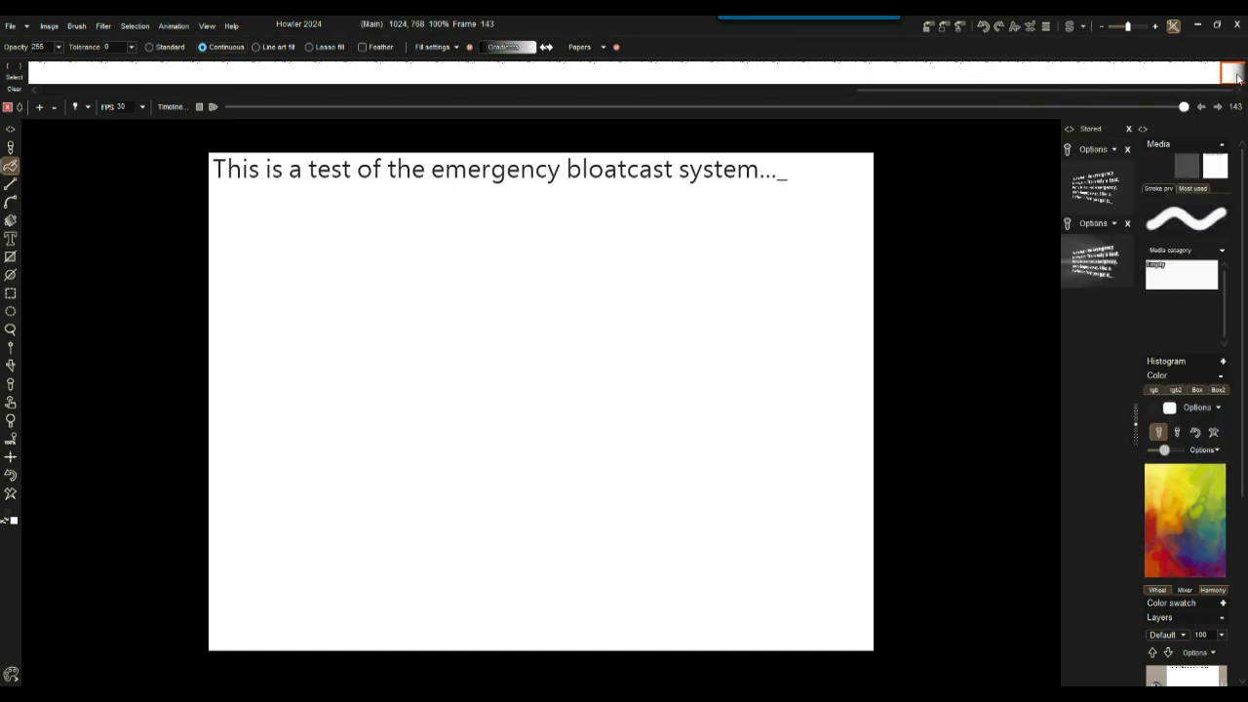
right_click(1206, 70)
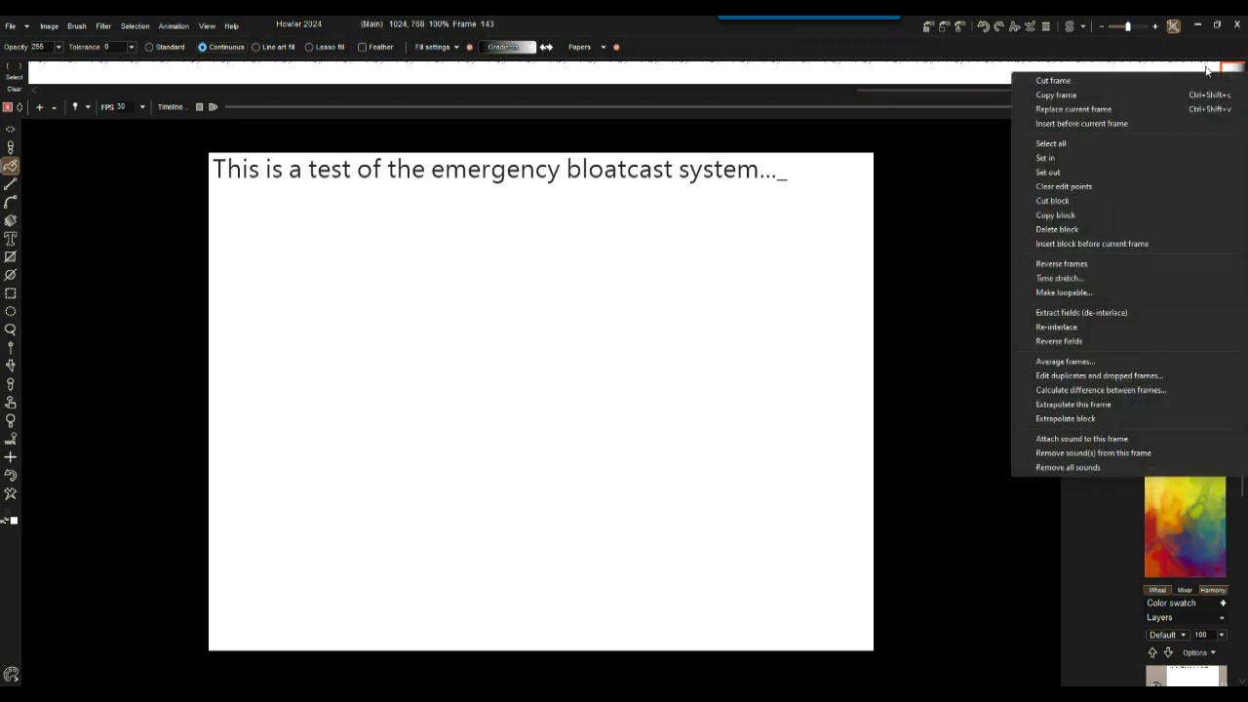
left_click(1057, 124)
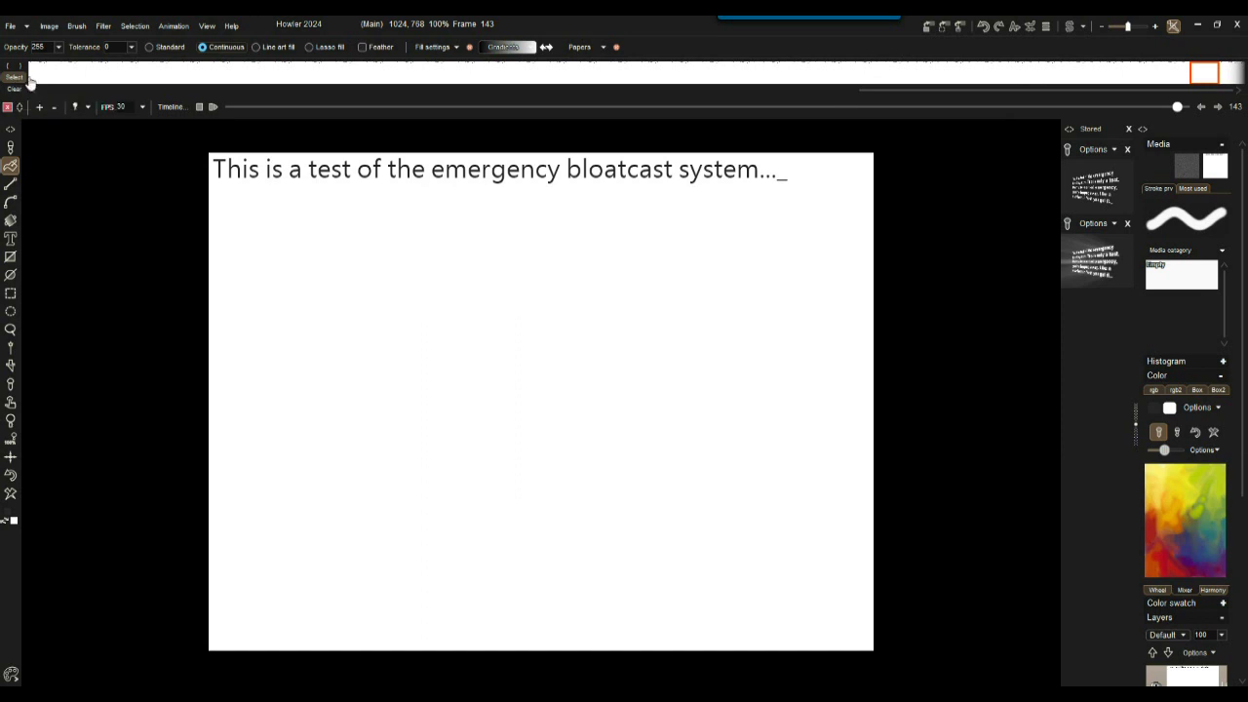
Mark the last two frames as a block, copy it and insert the block three times near the animation's end
left_click(1234, 73)
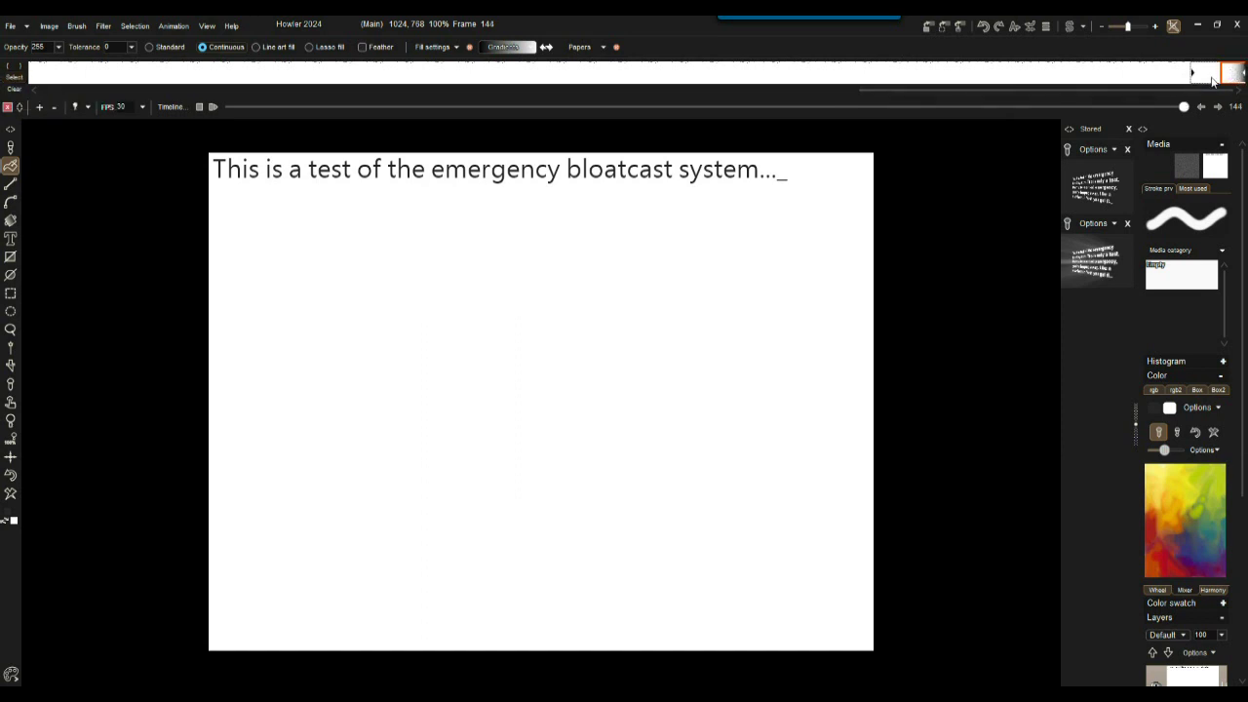
right_click(1209, 76)
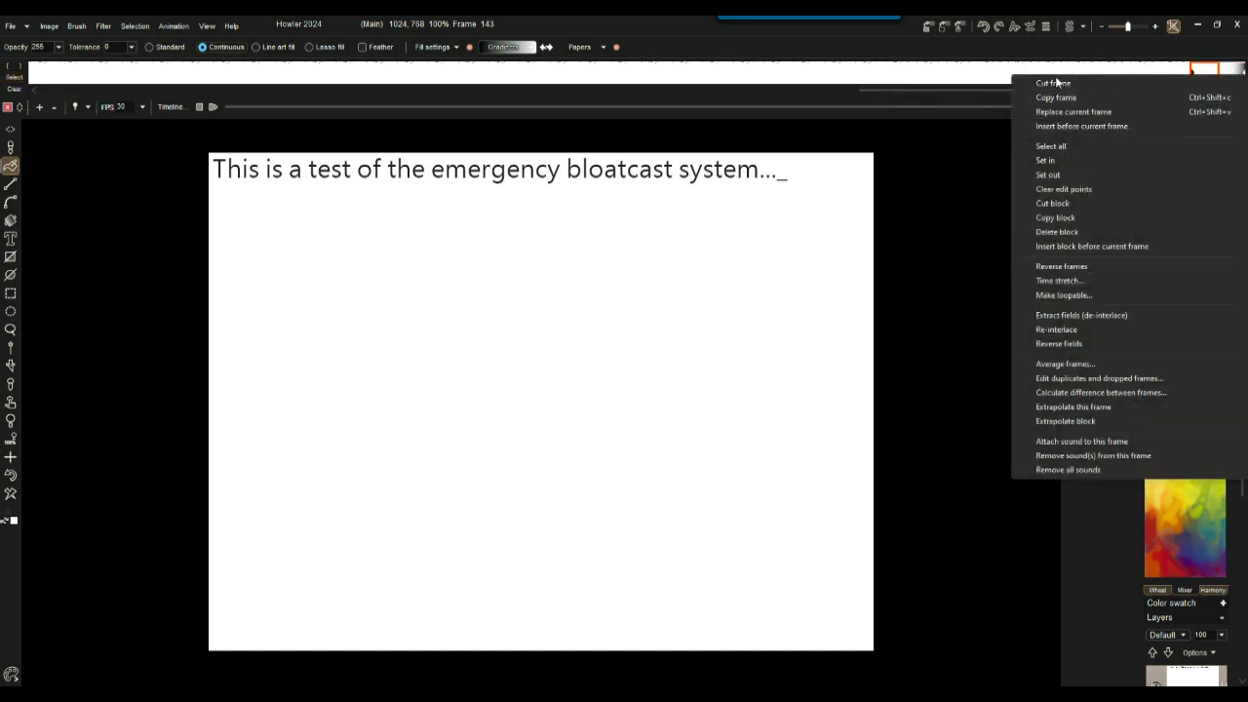
left_click(1053, 218)
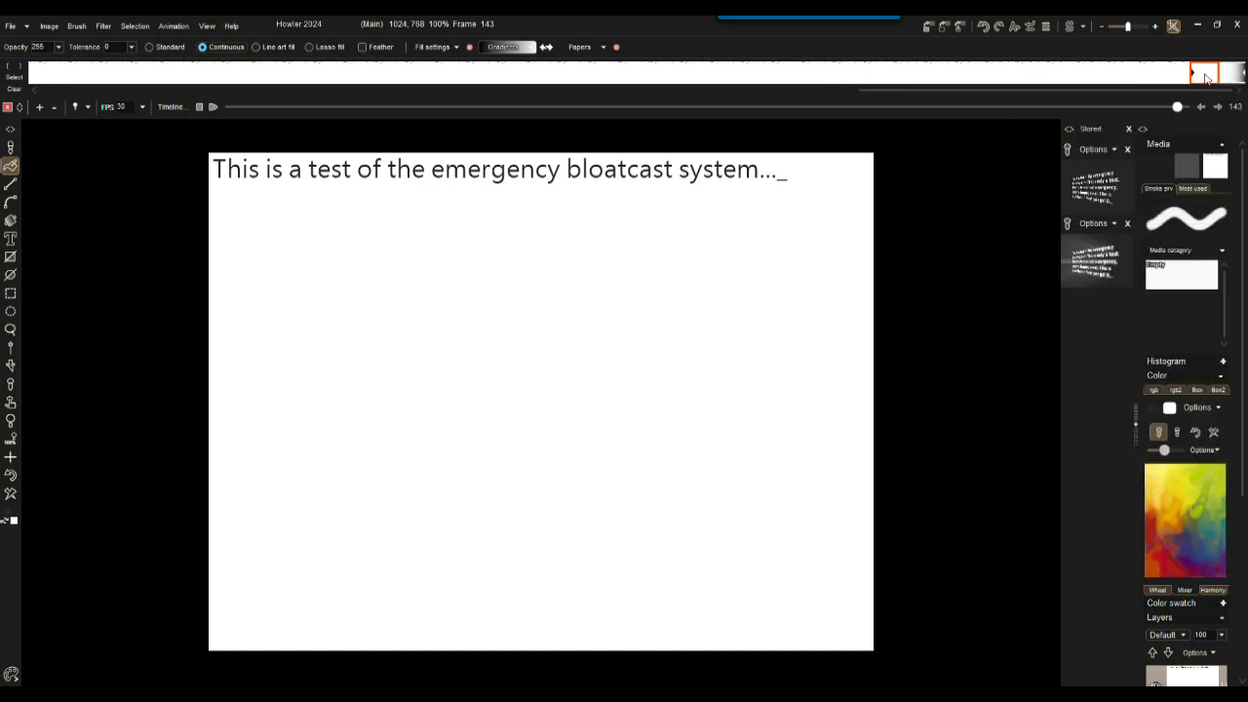
right_click(1206, 78)
left_click(1088, 246)
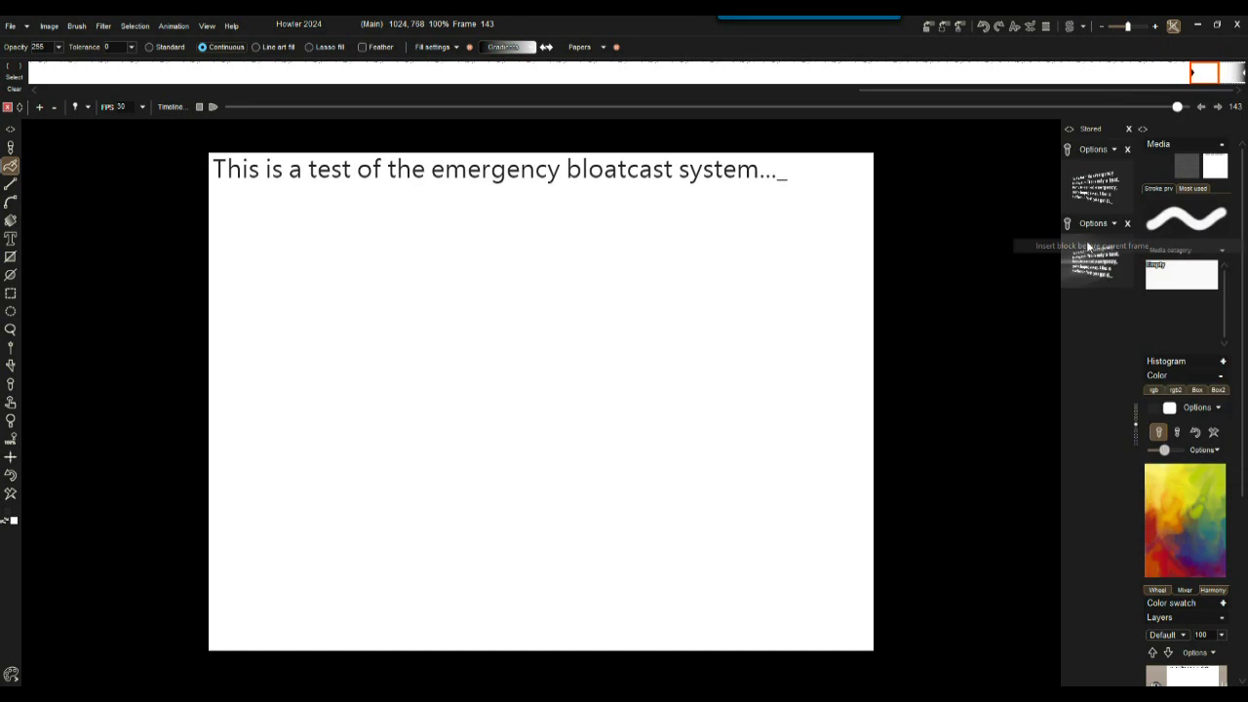
right_click(1160, 78)
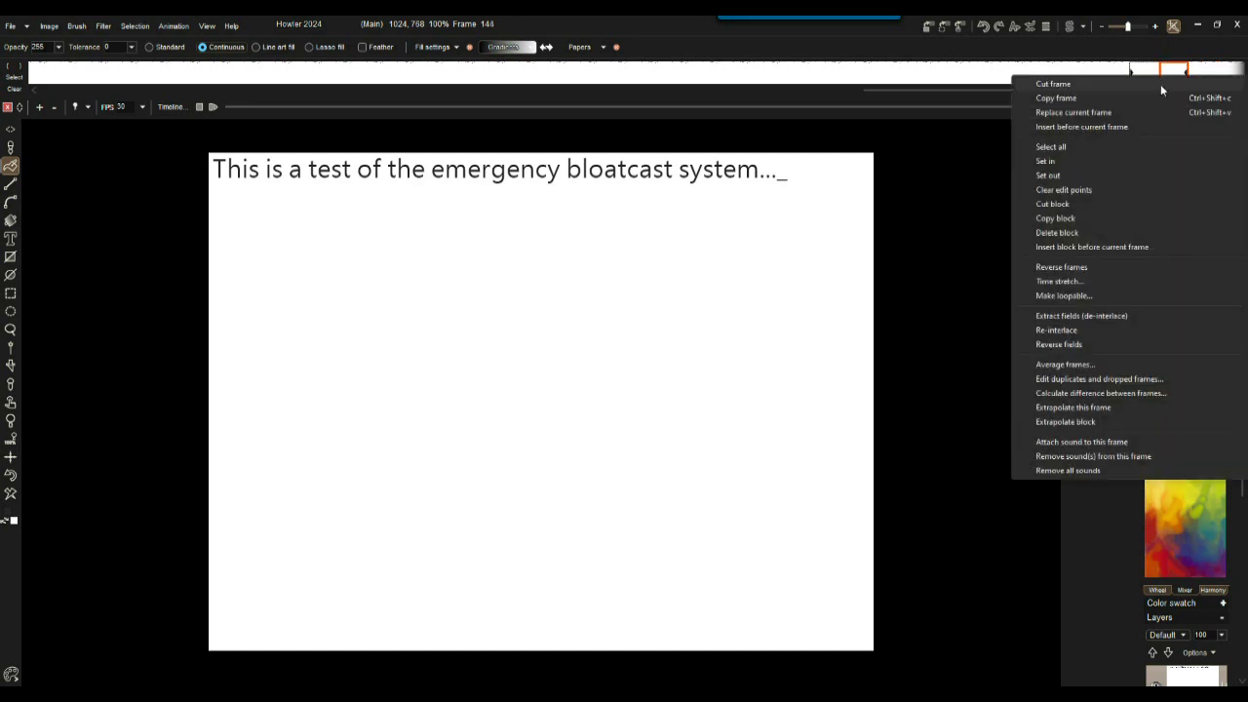
left_click(1058, 248)
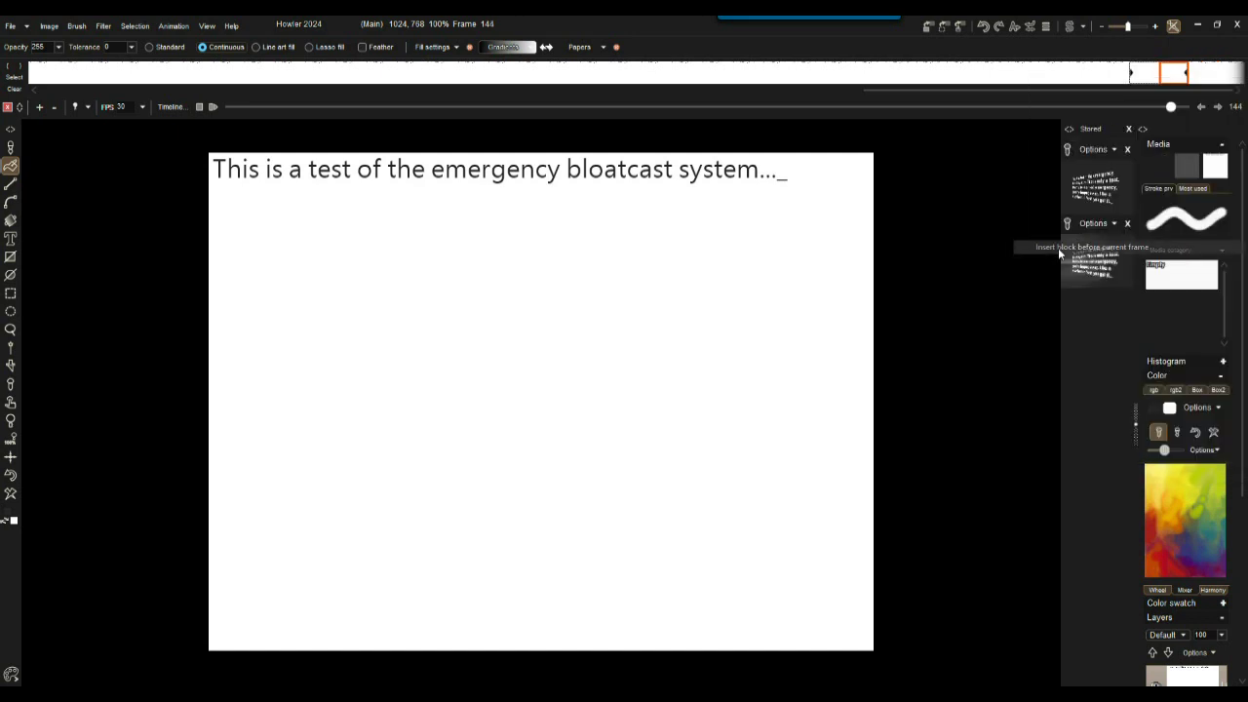
right_click(1177, 78)
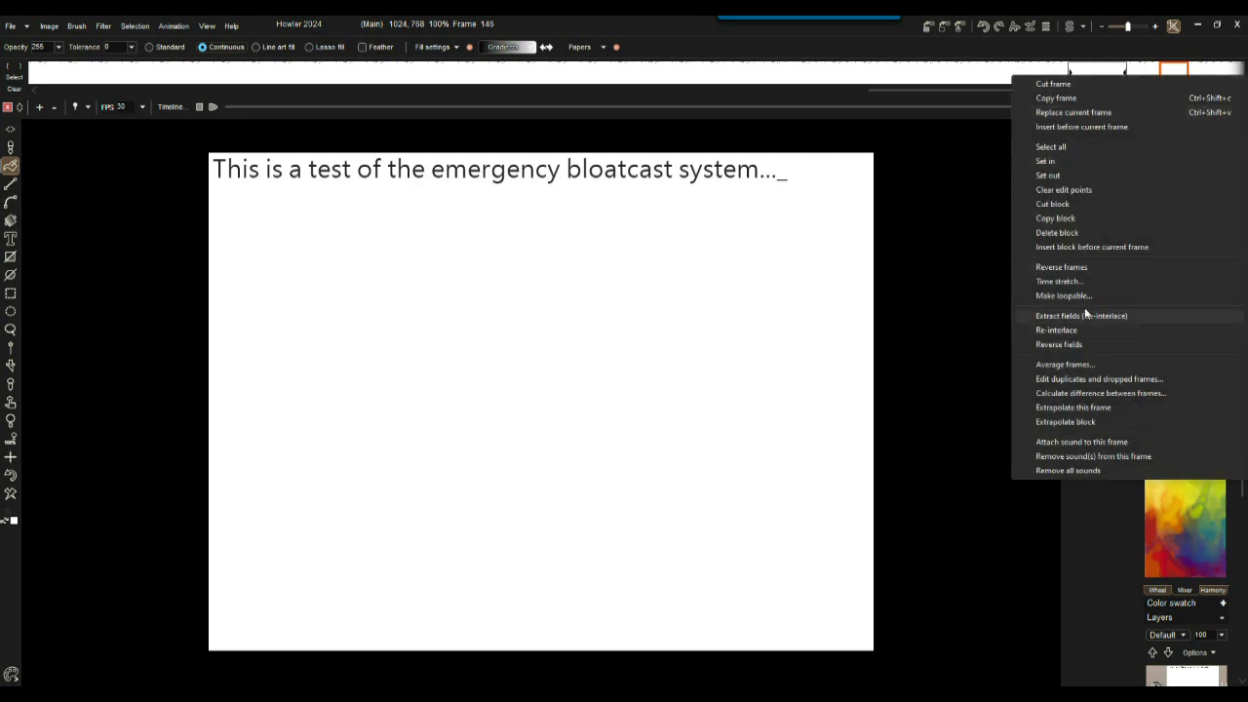
left_click(1082, 248)
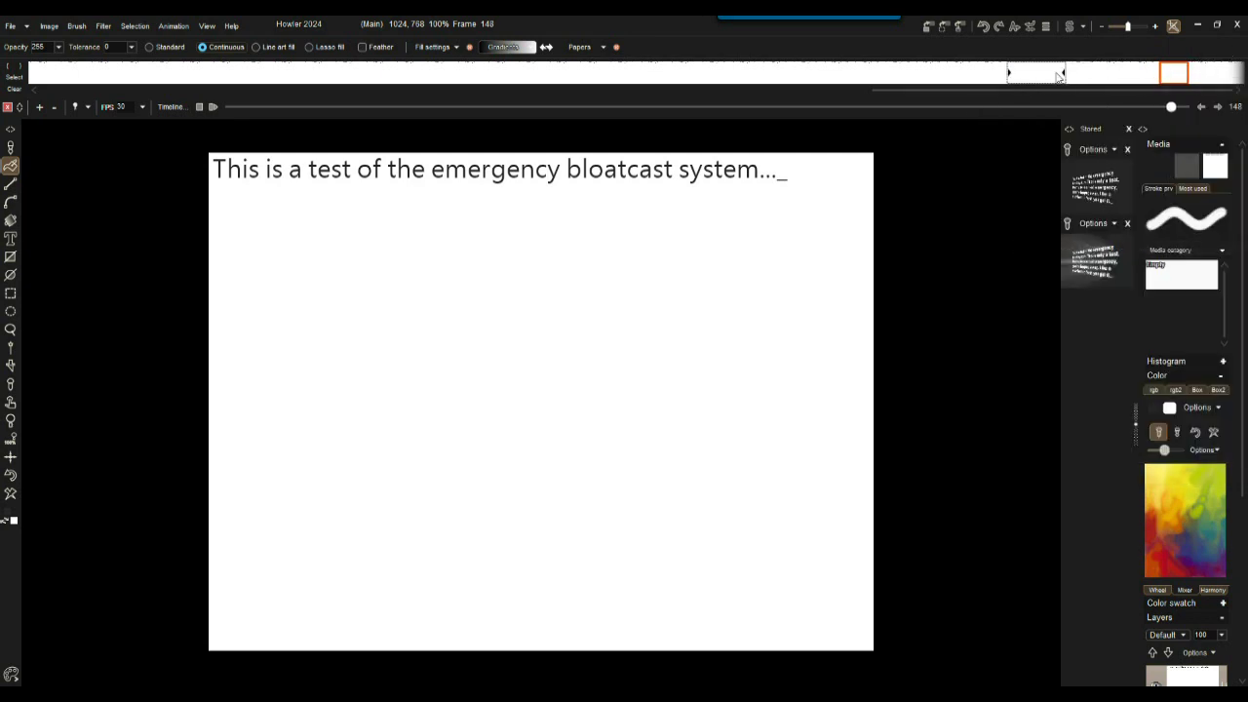
Extend the block selection to the last frame, copy the block and insert it before frame 147
left_click_drag(1059, 76, 1231, 71)
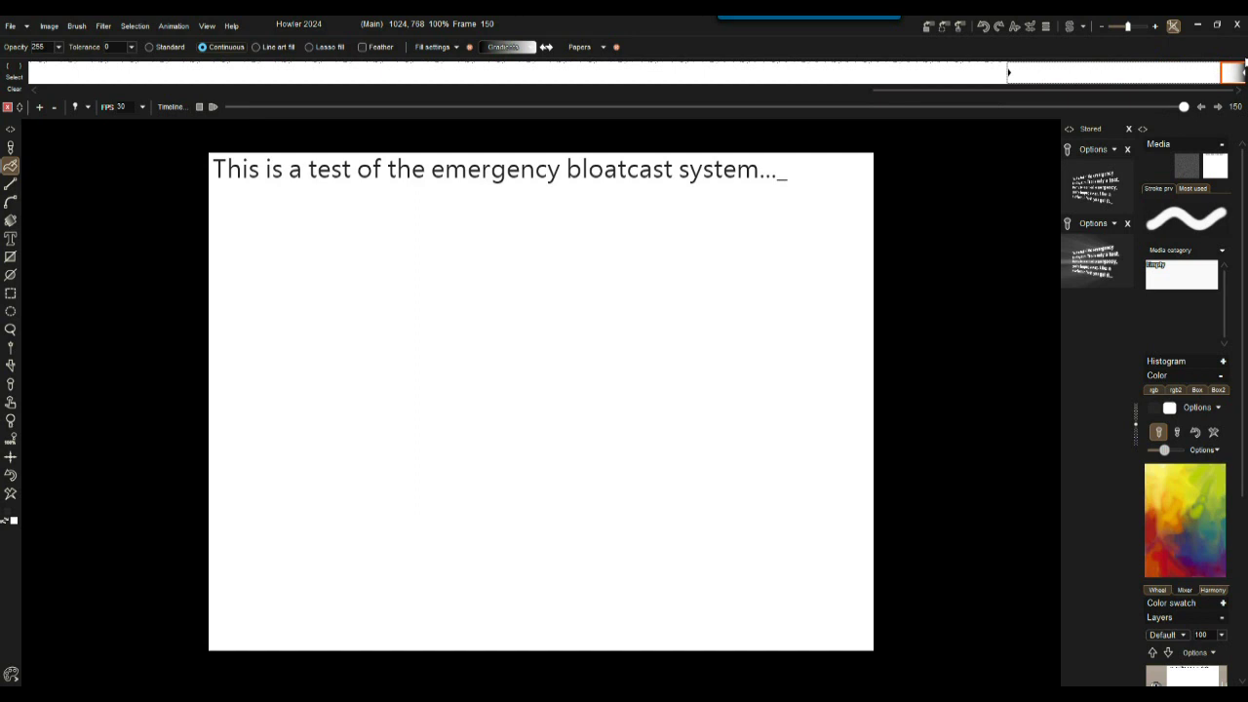
right_click(1084, 76)
left_click(1060, 214)
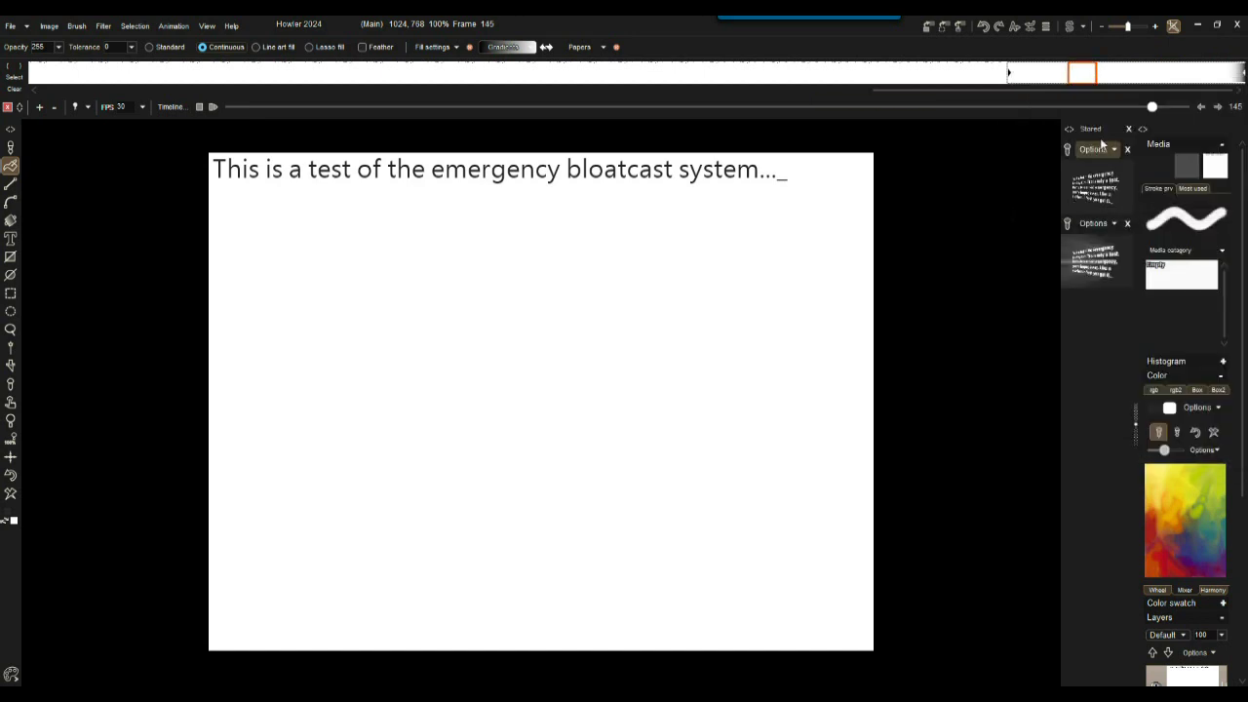
right_click(1132, 73)
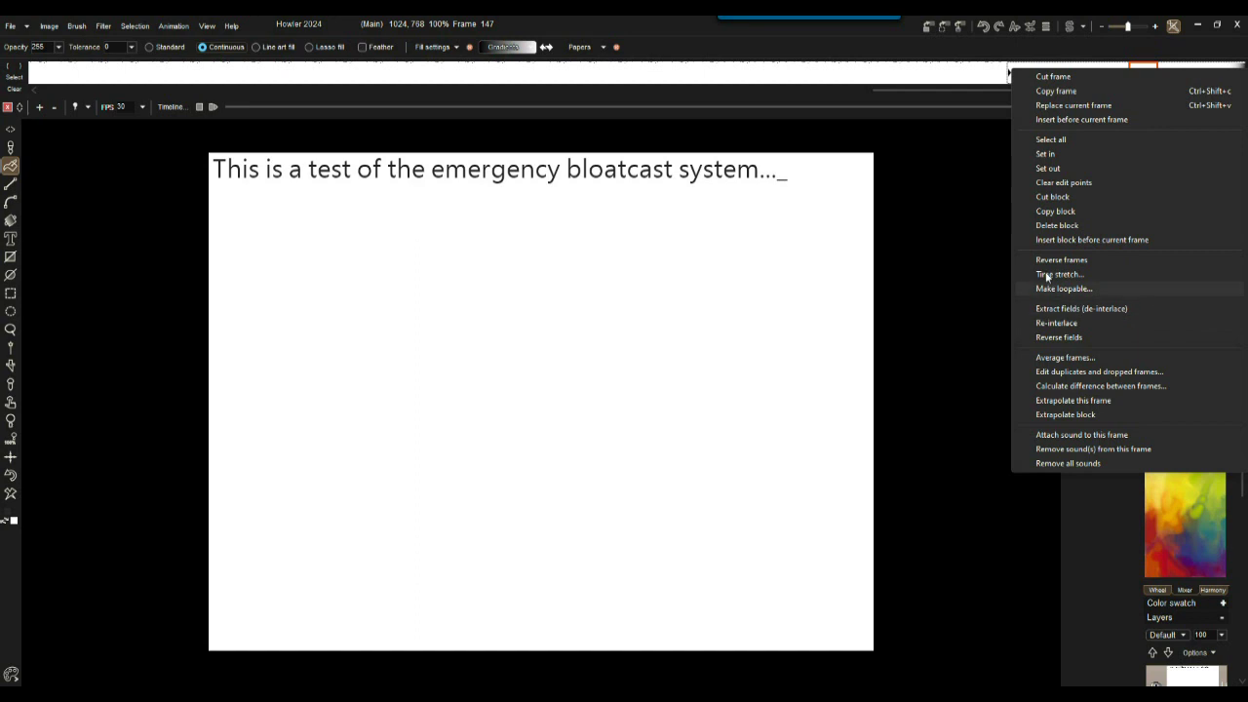
left_click(1062, 245)
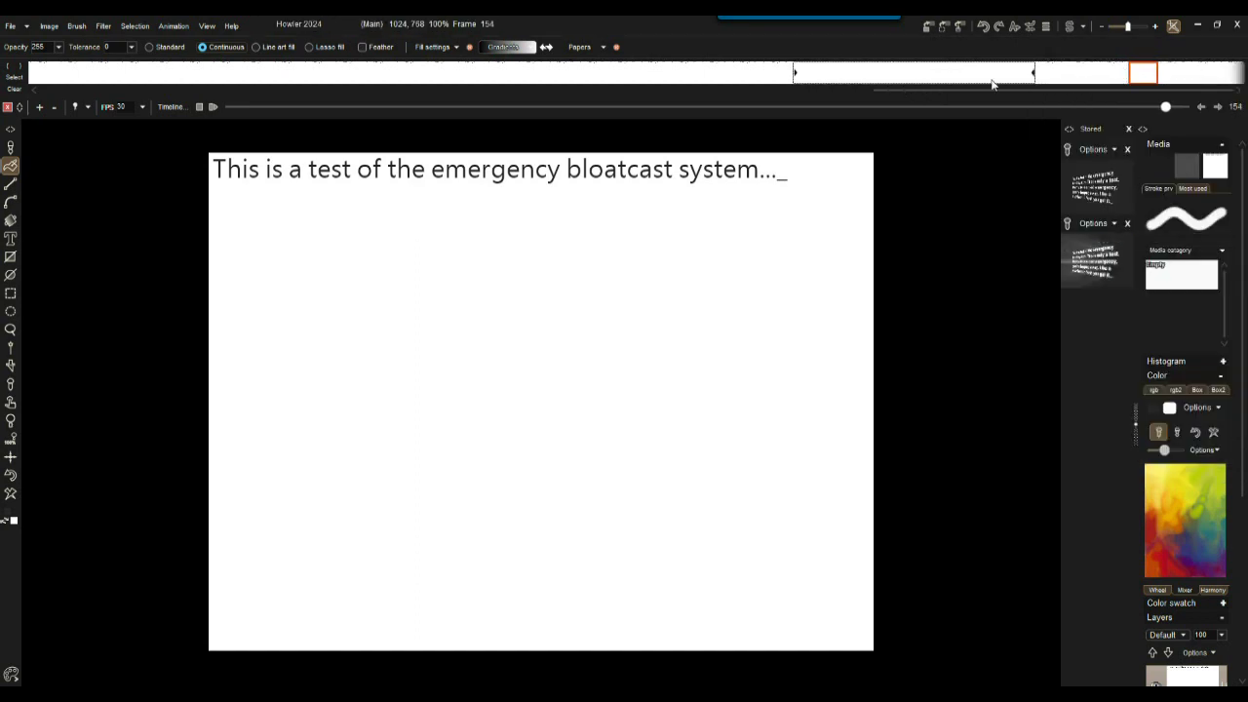
Insert the copied block again before frame 152 and stretch the block selection to the last frame
left_click_drag(1004, 76, 1231, 76)
right_click(1043, 74)
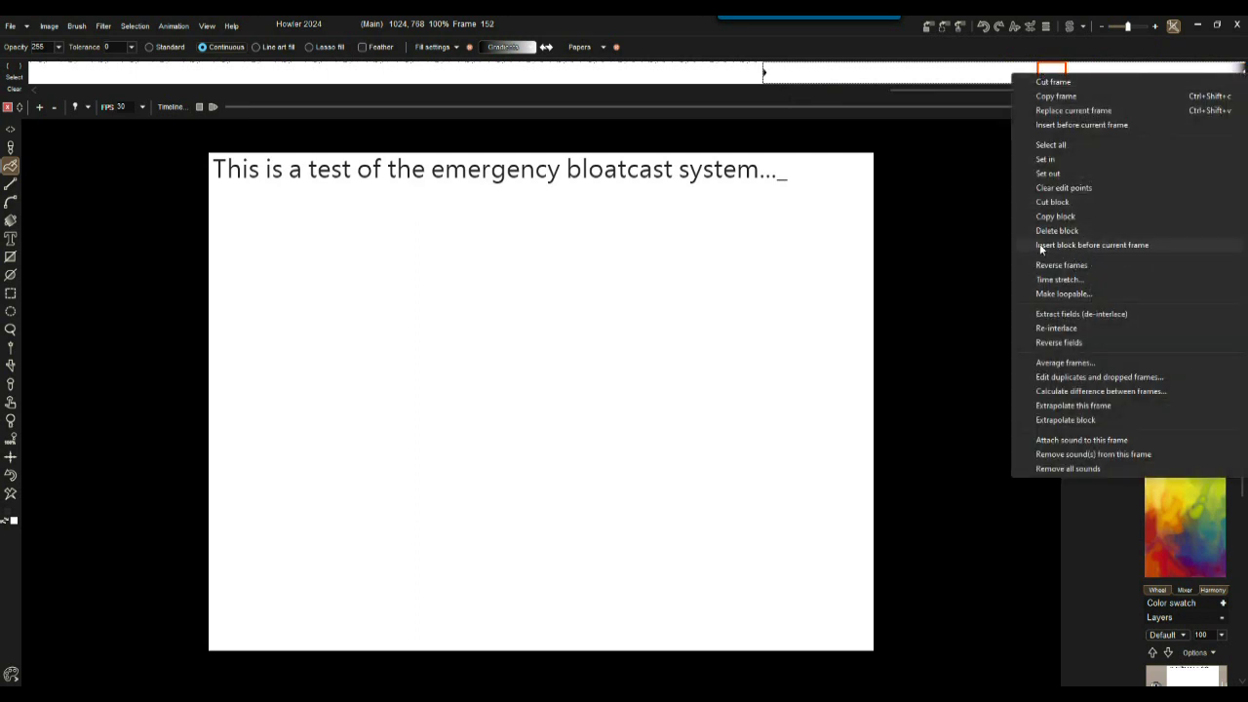
left_click(1073, 245)
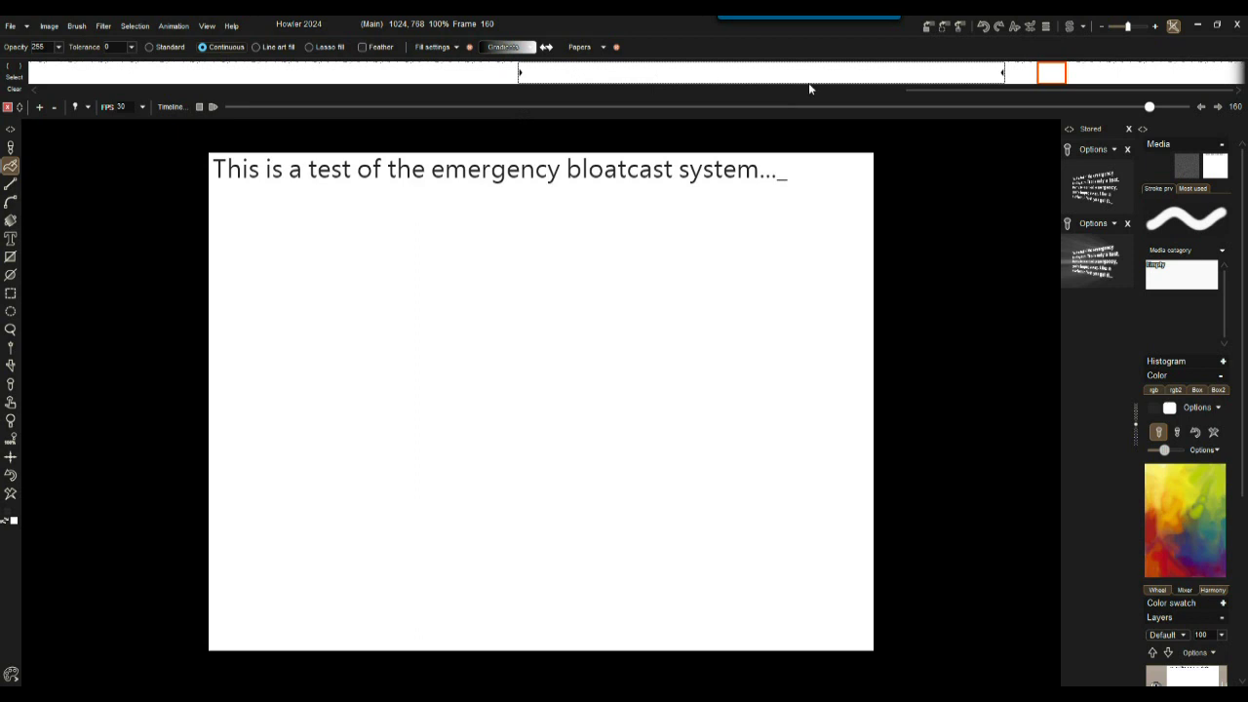
left_click_drag(1051, 77, 1230, 74)
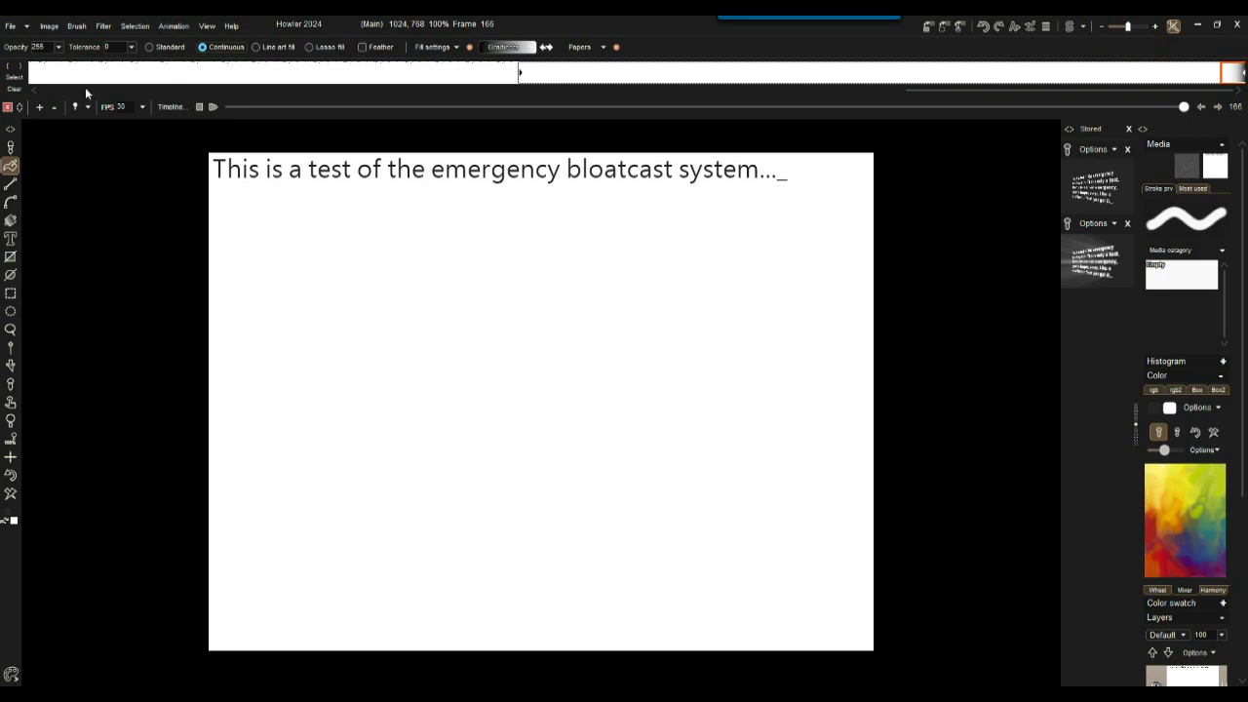
Play the extended animation and step through its frames to check the typed sentence
left_click(213, 106)
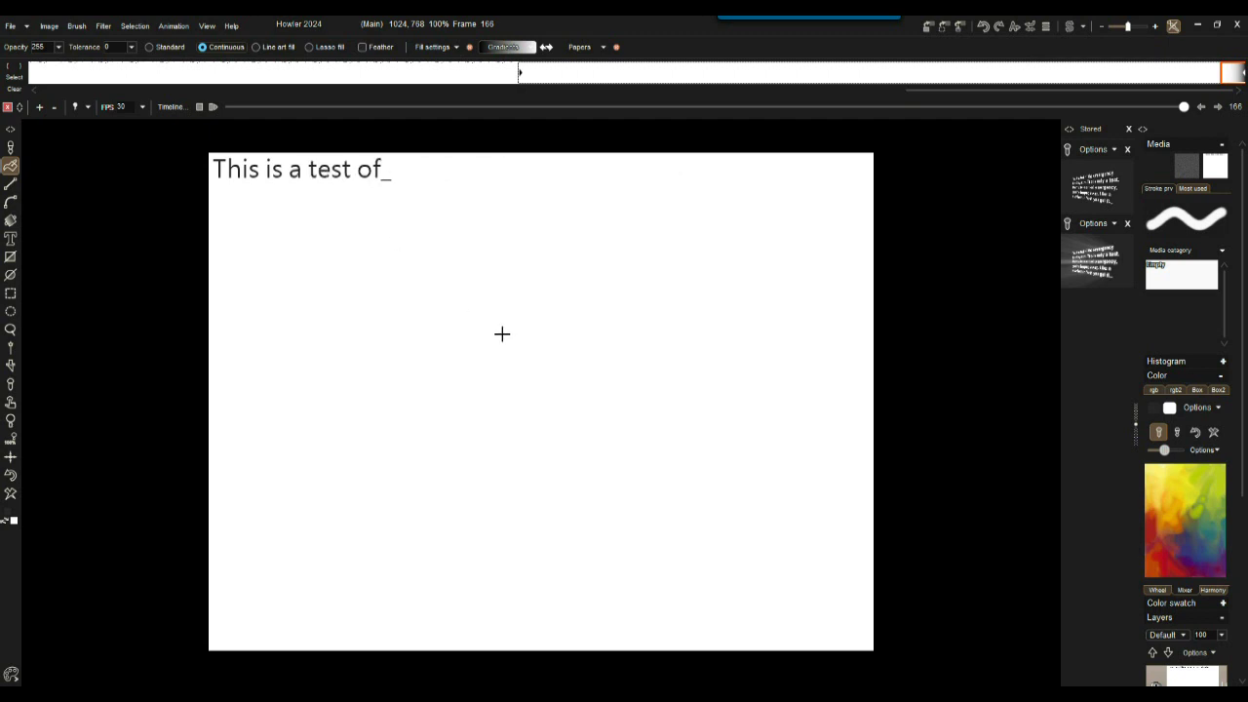
scroll(501, 334, "up", 1)
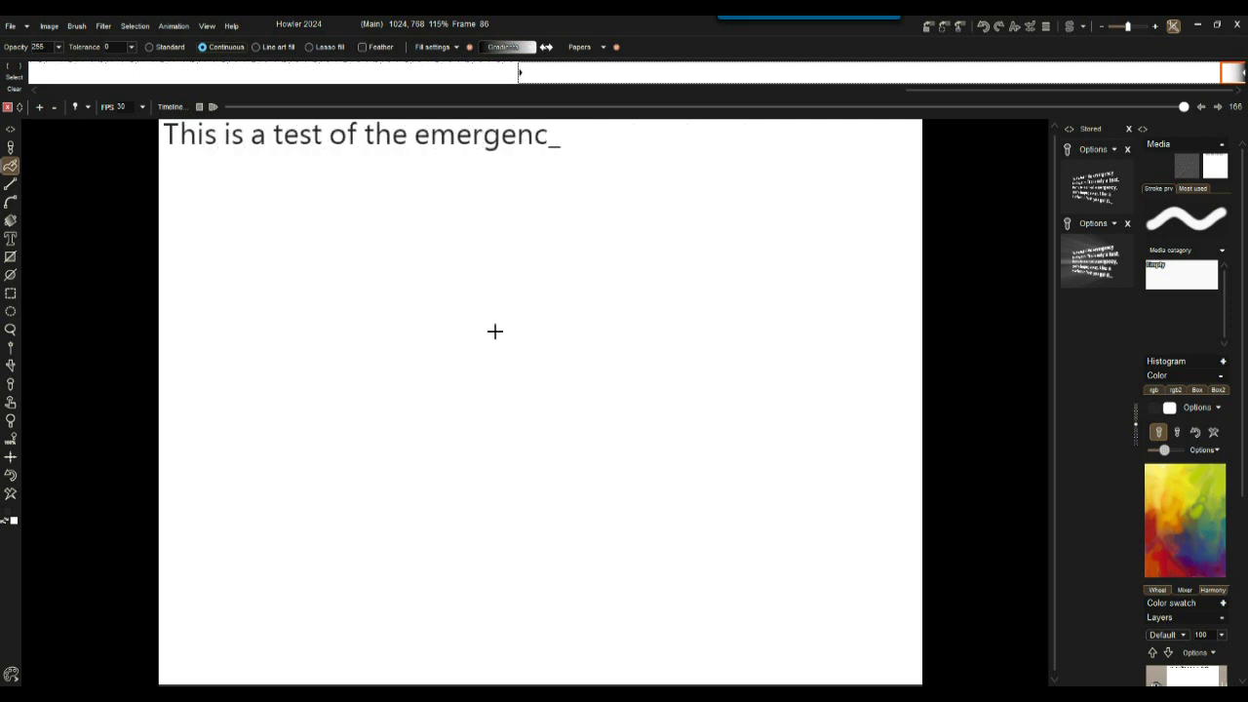
type("m...")
left_click(376, 108)
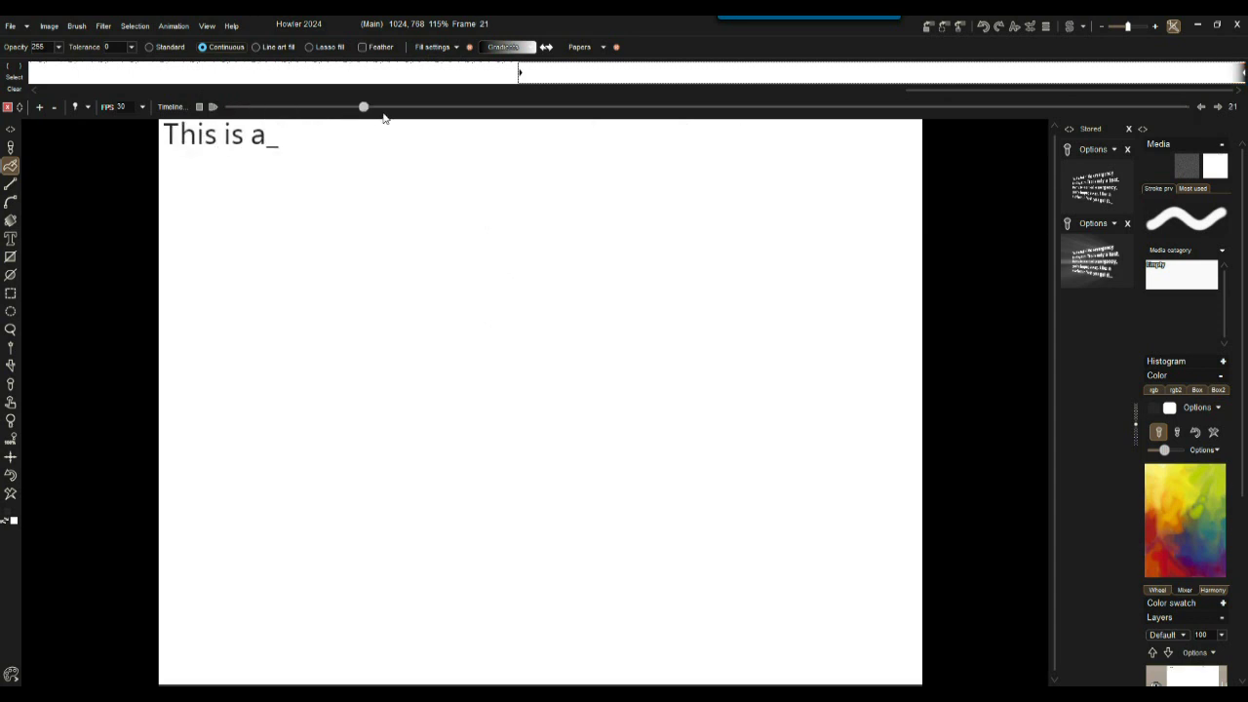
Store the animation to disc, collapse the side panels and park the stored preview window clear of the canvas
left_click(173, 26)
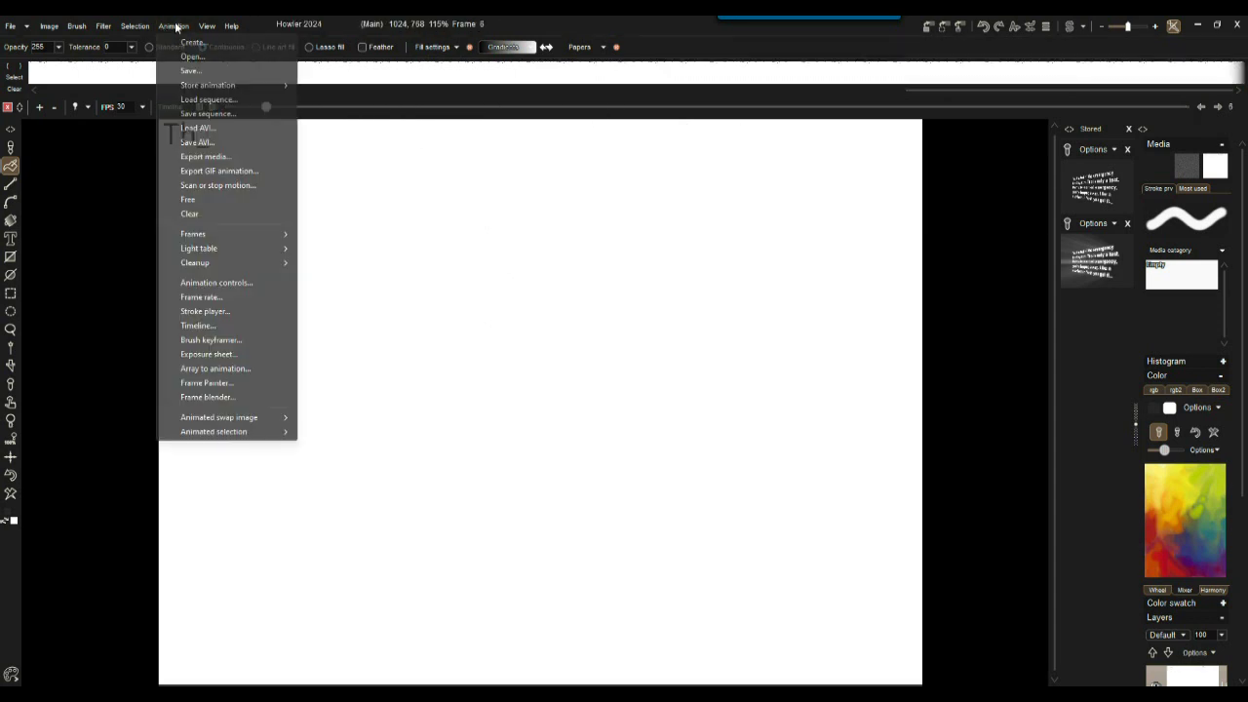
mouse_move(234, 86)
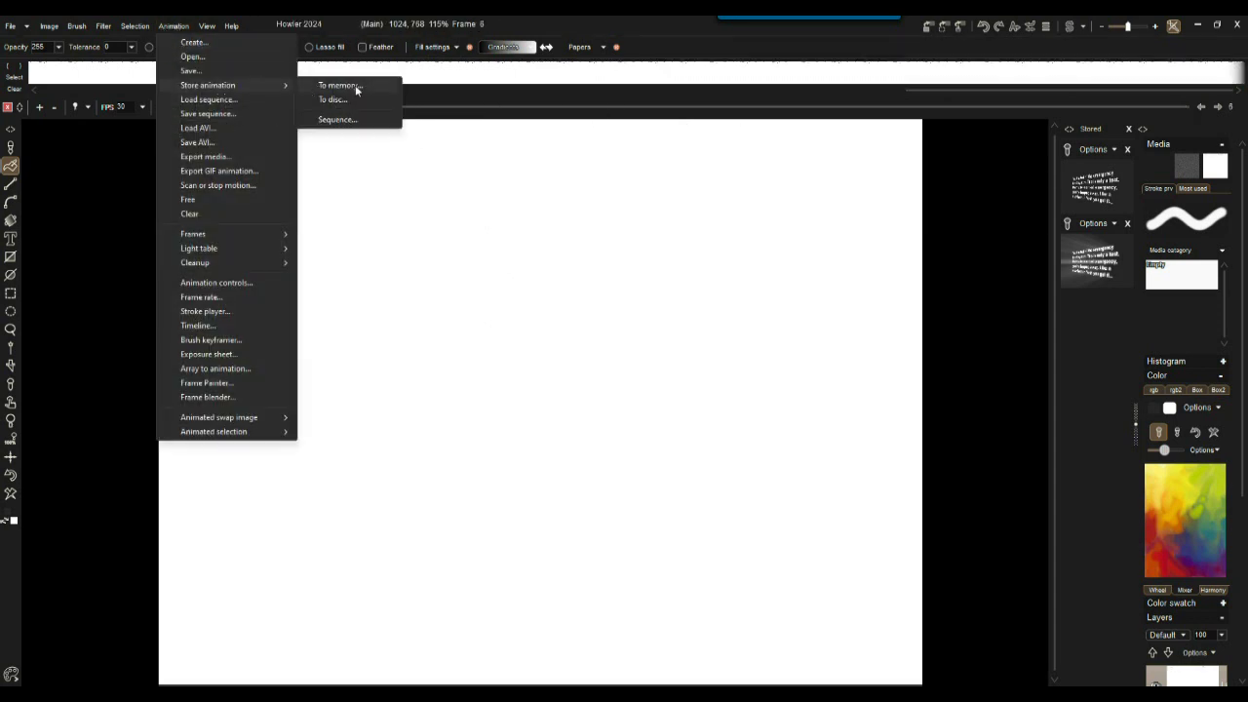
left_click(332, 99)
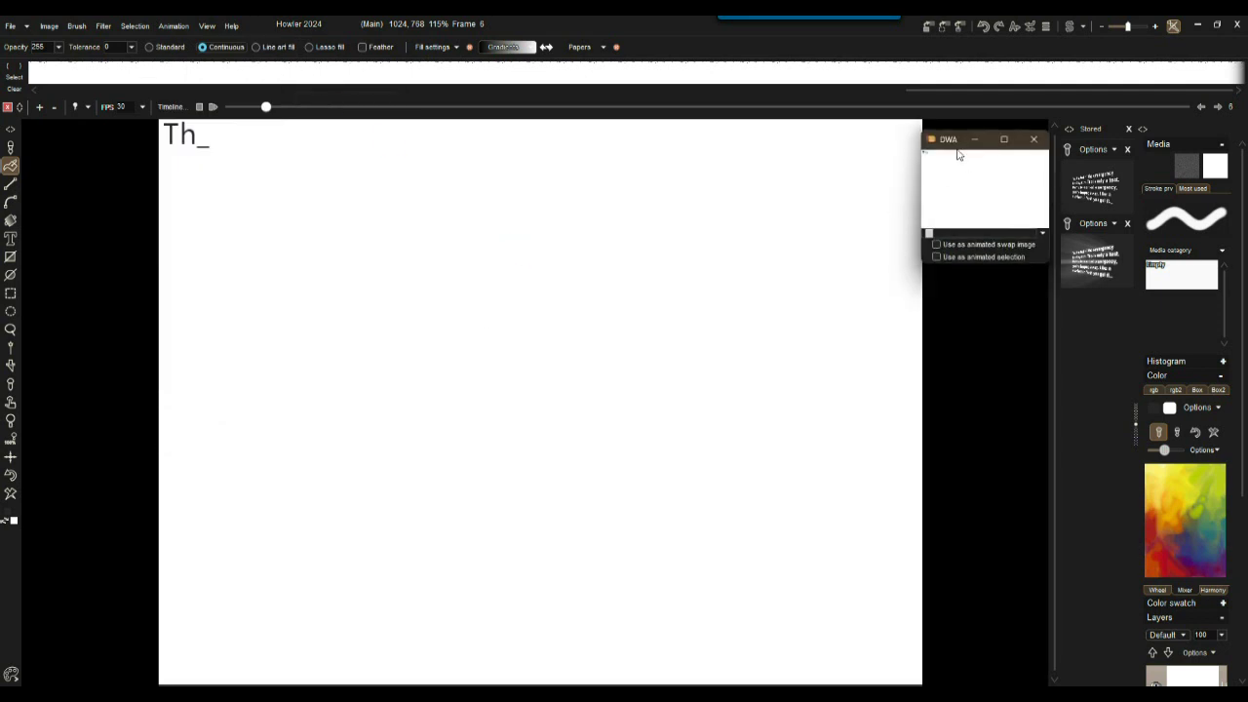
left_click_drag(952, 146, 1029, 581)
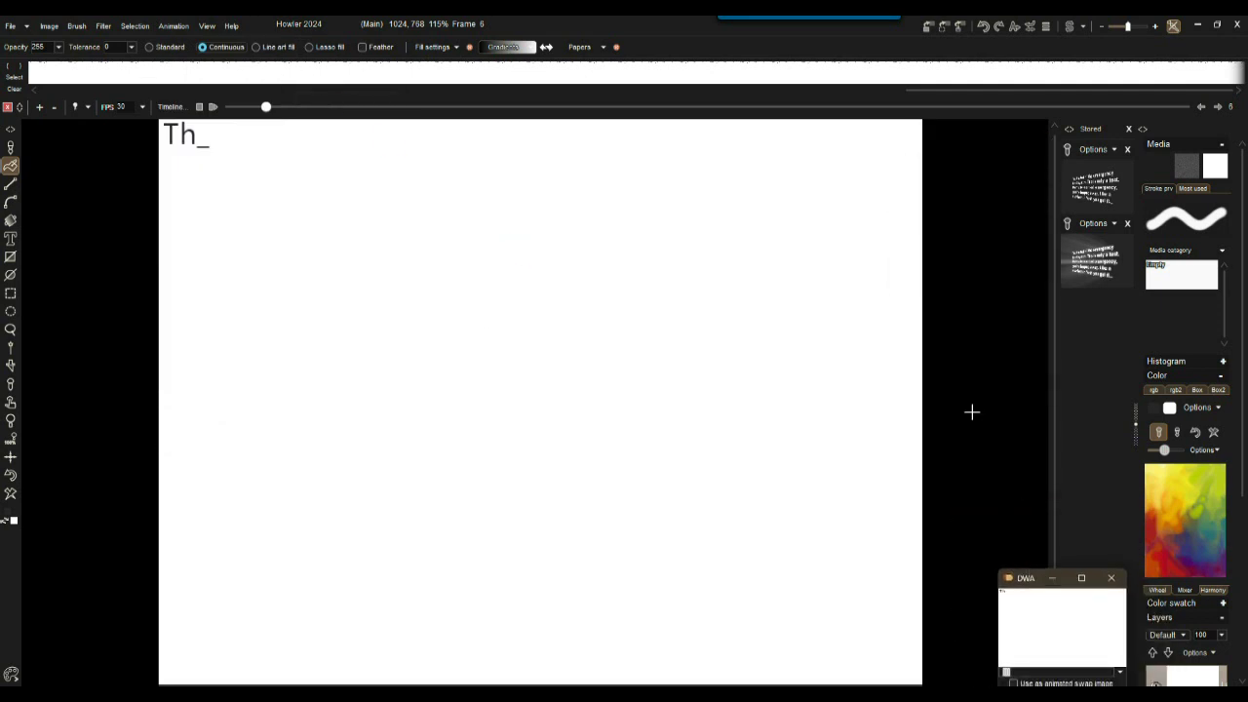
left_click(1137, 429)
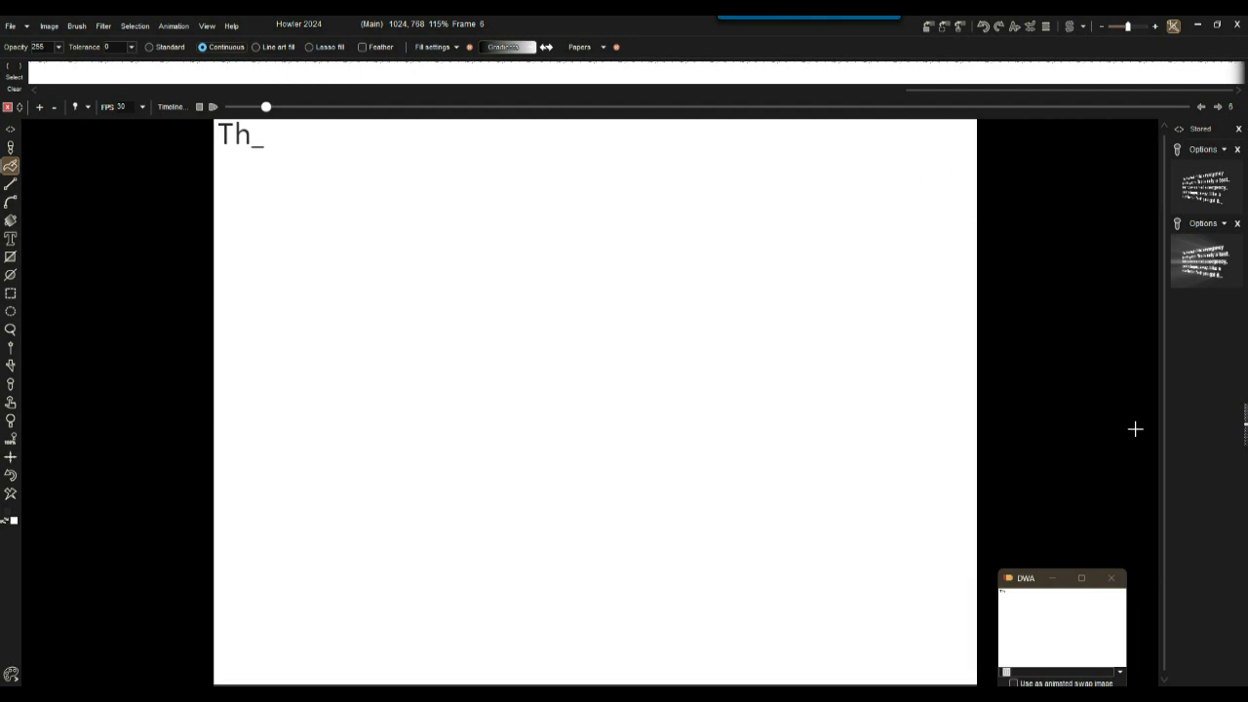
left_click_drag(1031, 580, 1139, 575)
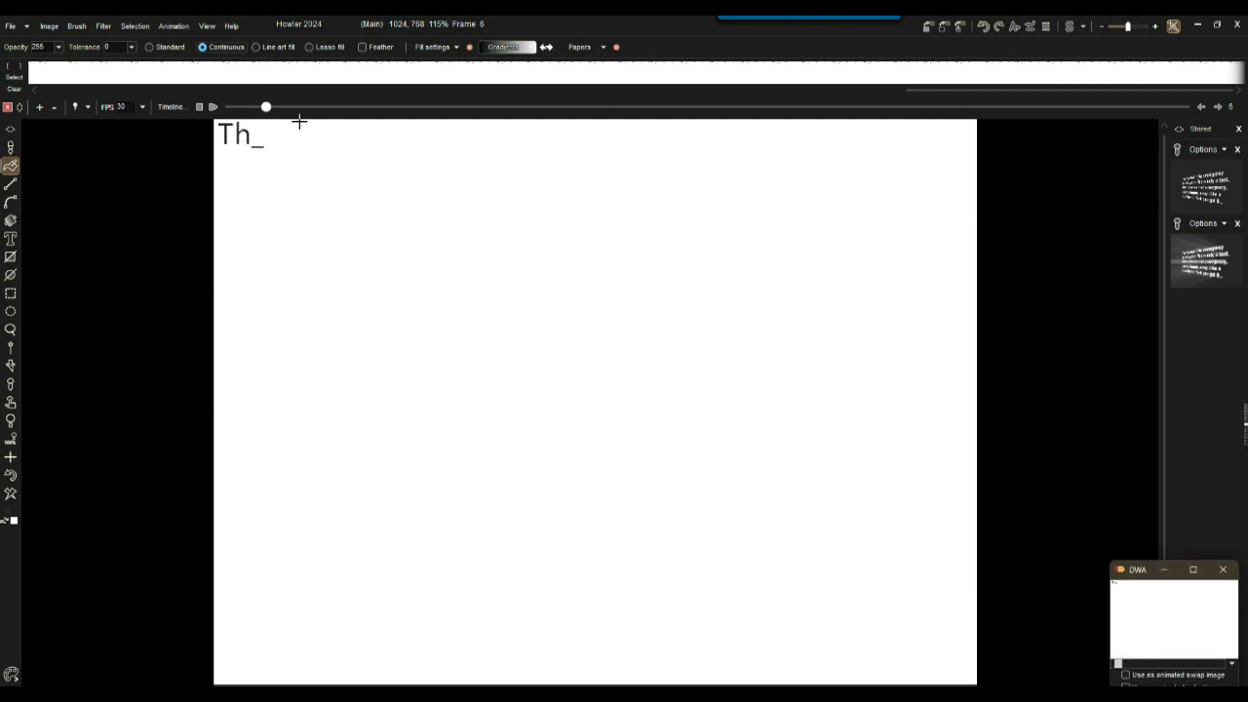
Go to the last frame and shift the text by X 77 and Y 642 pixels across the whole animation
left_click_drag(266, 108, 1184, 107)
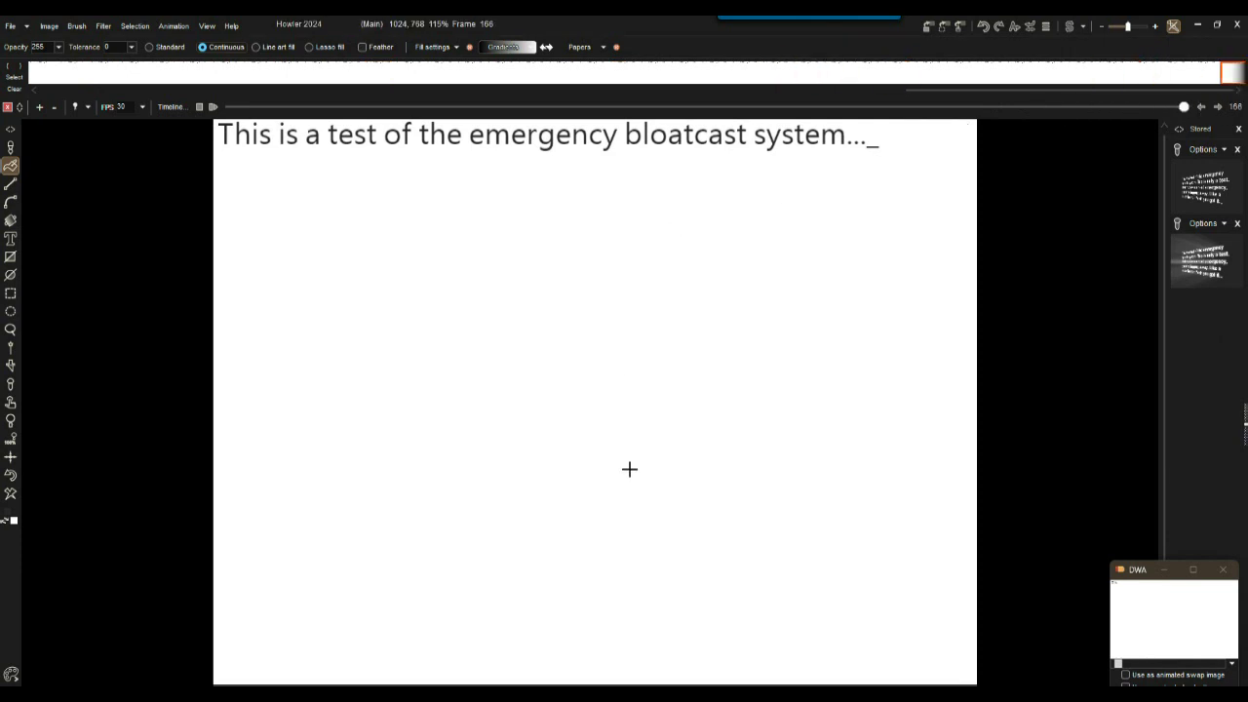
left_click(103, 28)
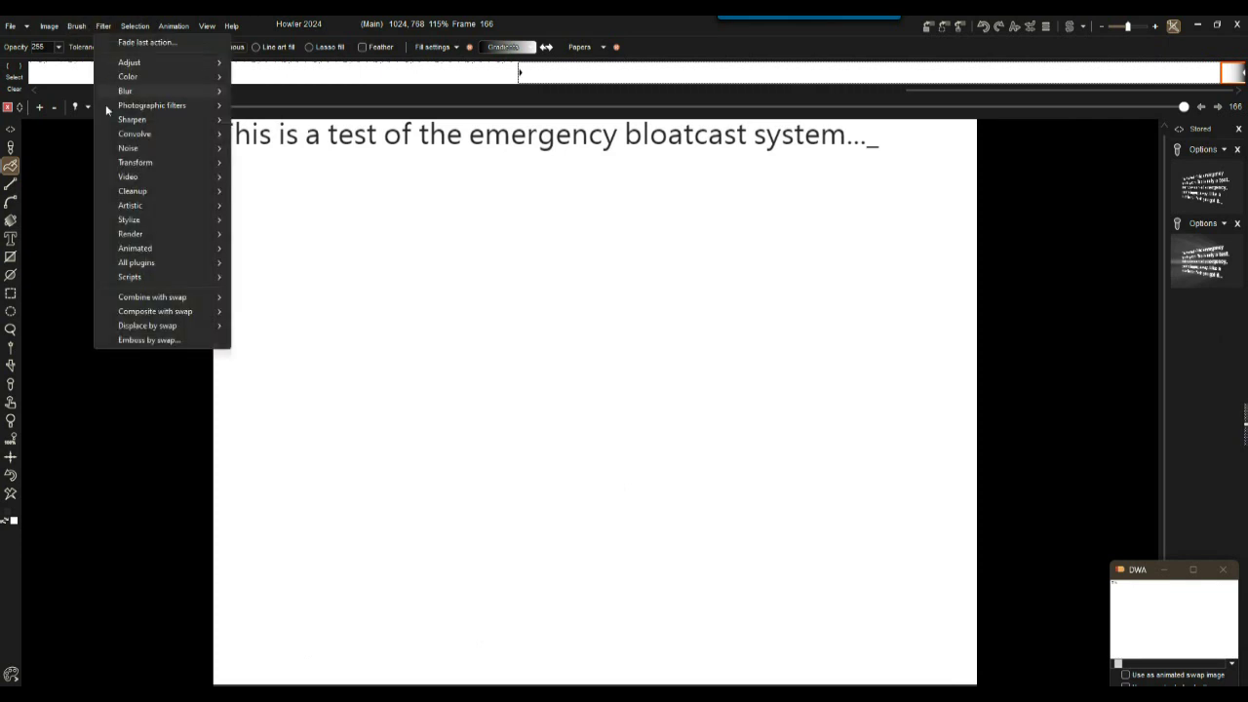
mouse_move(133, 162)
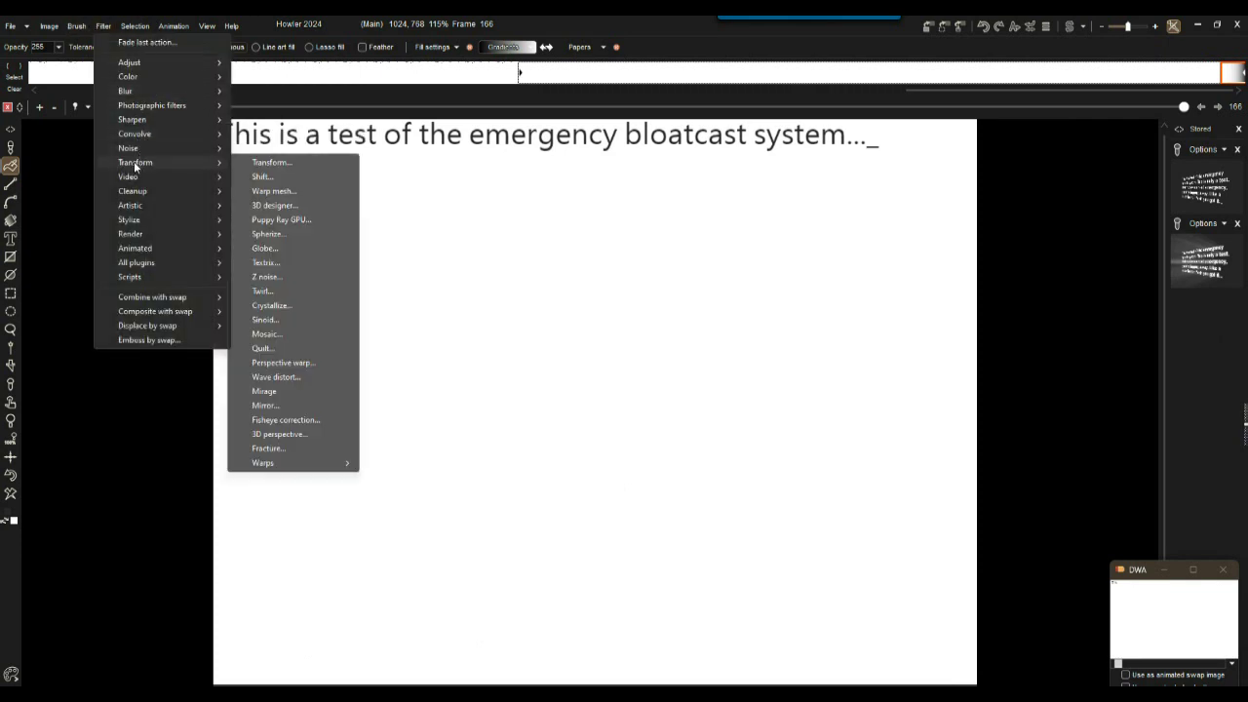
left_click(265, 165)
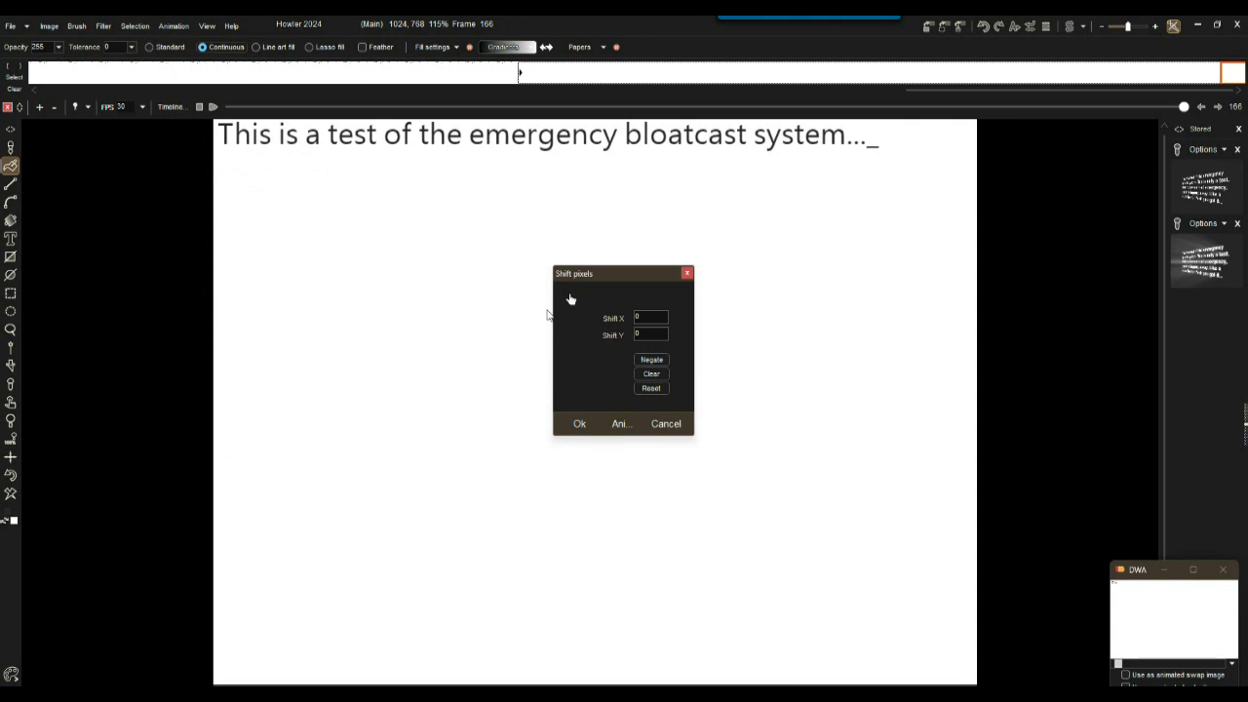
left_click_drag(576, 302, 617, 701)
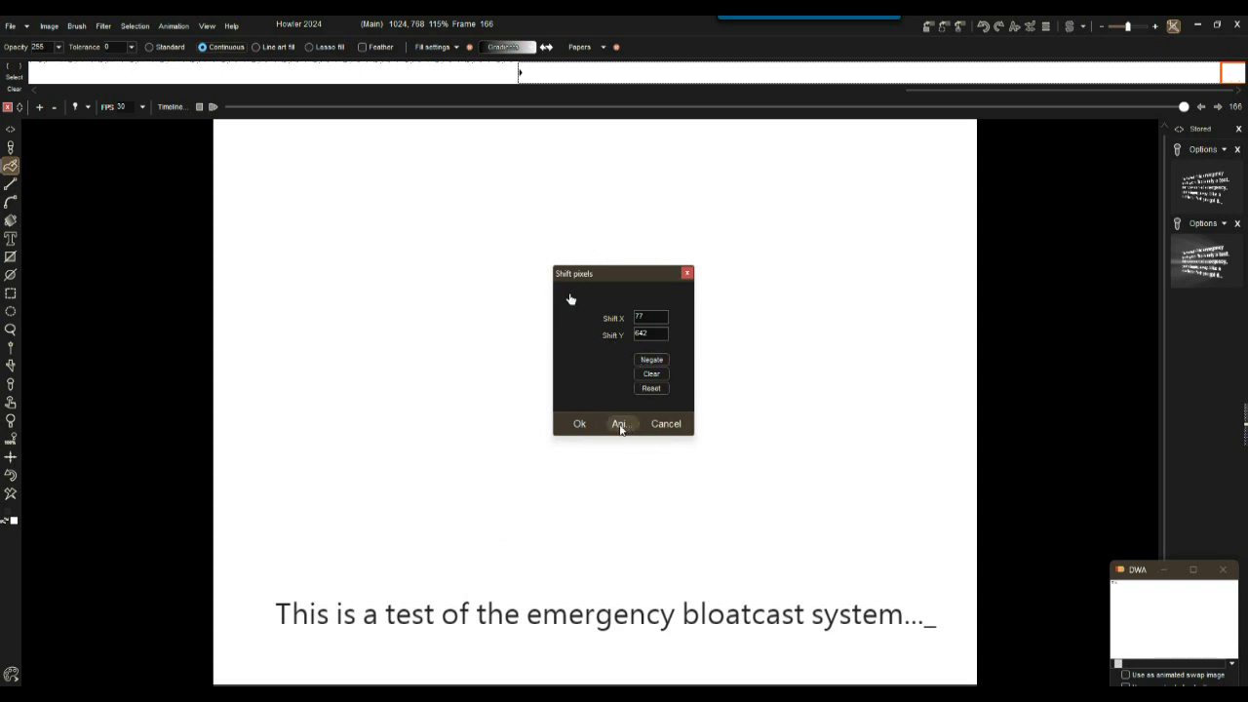
left_click(620, 426)
left_click(601, 399)
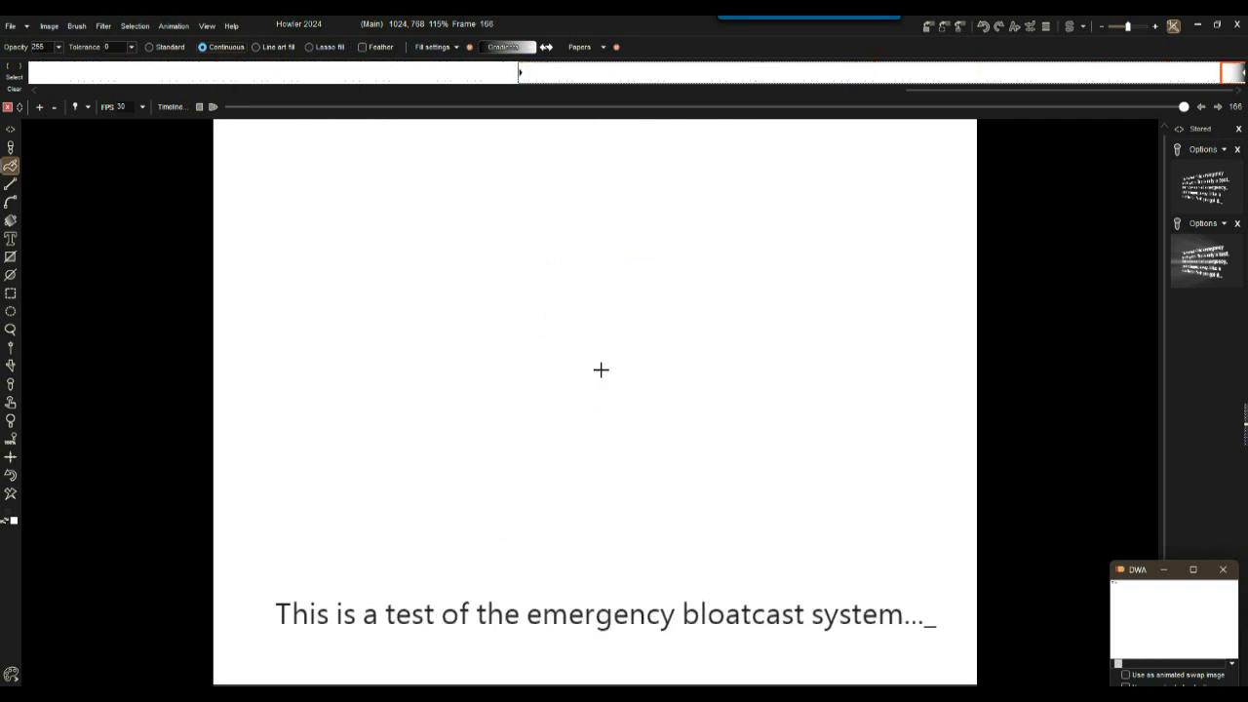
Play the shifted animation and return to the first frame
left_click(212, 107)
left_click(599, 107)
left_click_drag(599, 107, 232, 107)
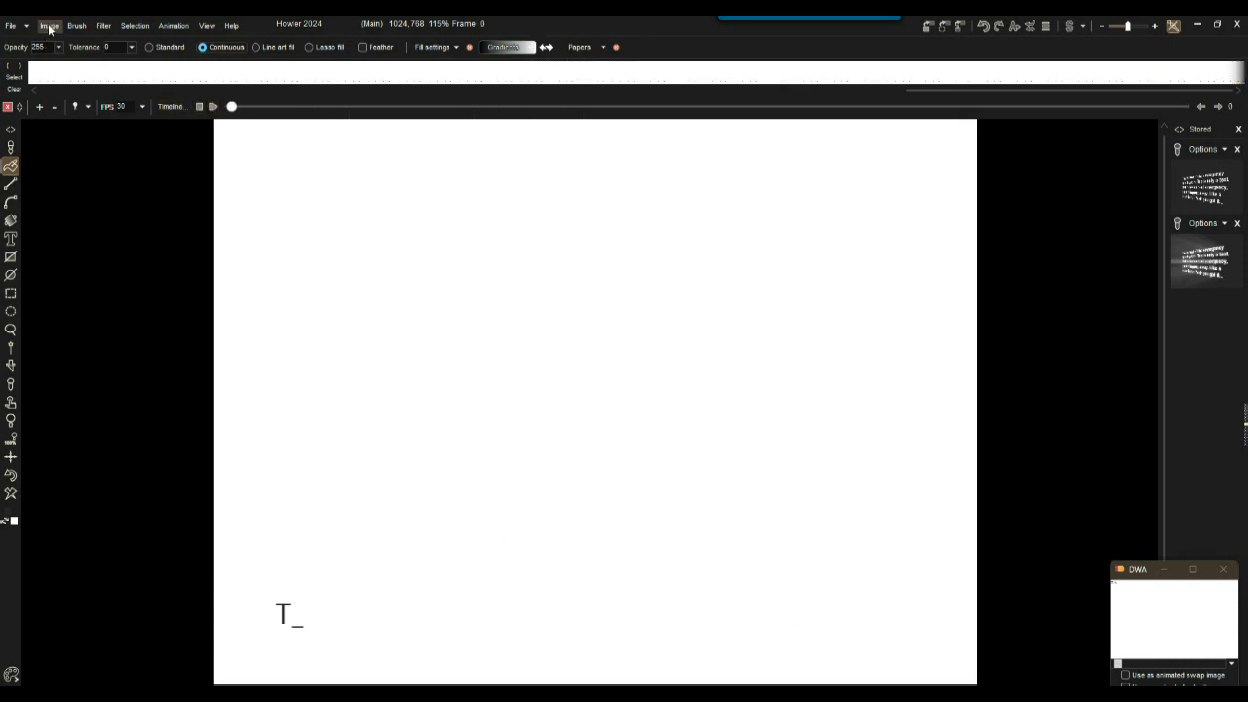
Store a copy of the shifted animation to disc
left_click(49, 27)
mouse_move(172, 27)
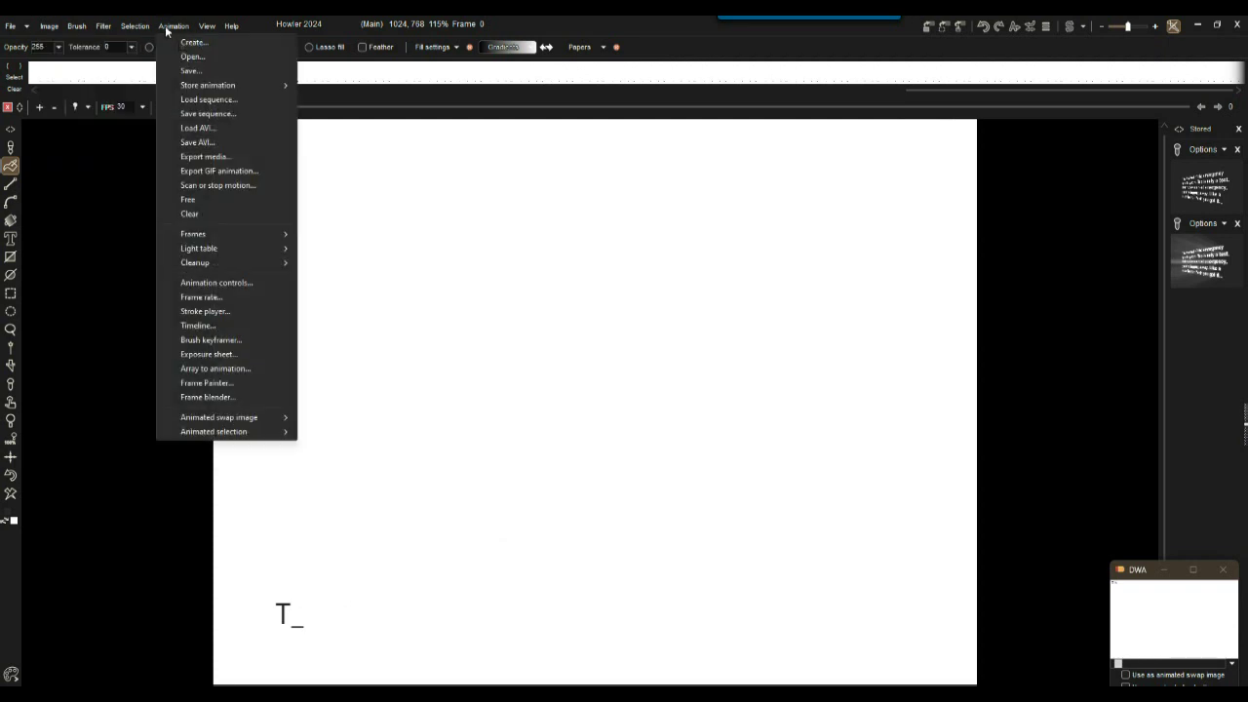
mouse_move(234, 86)
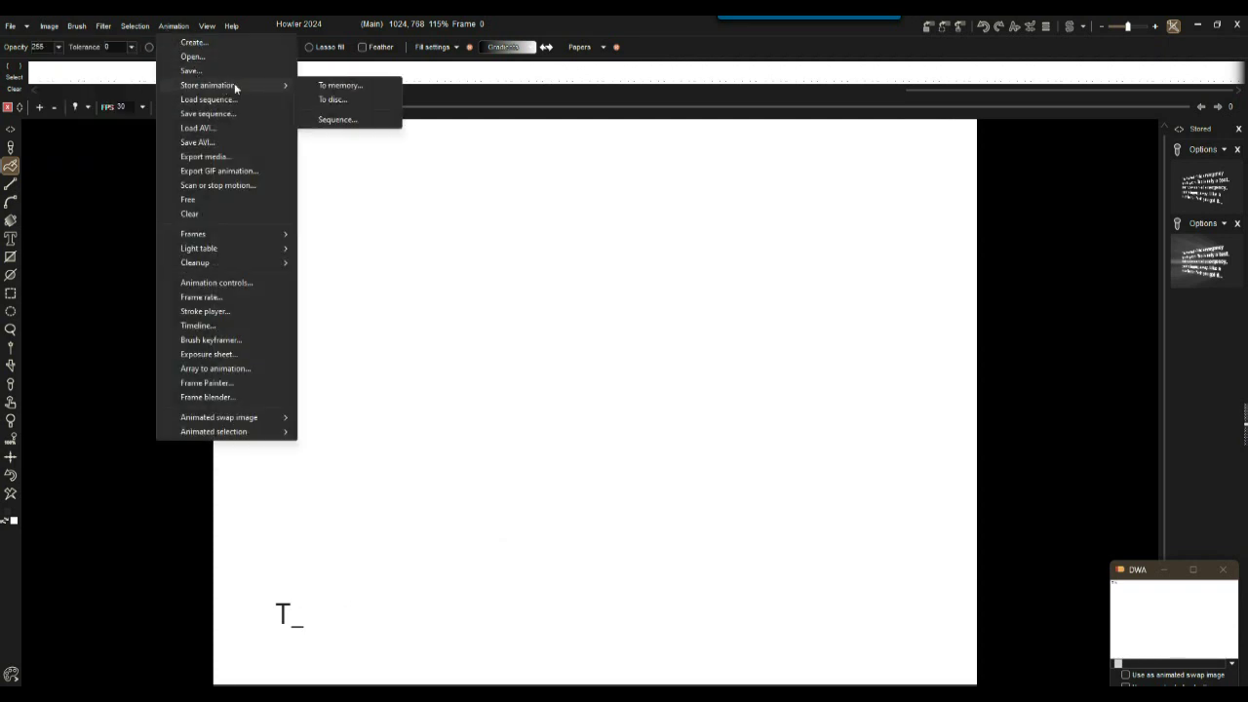
left_click(333, 100)
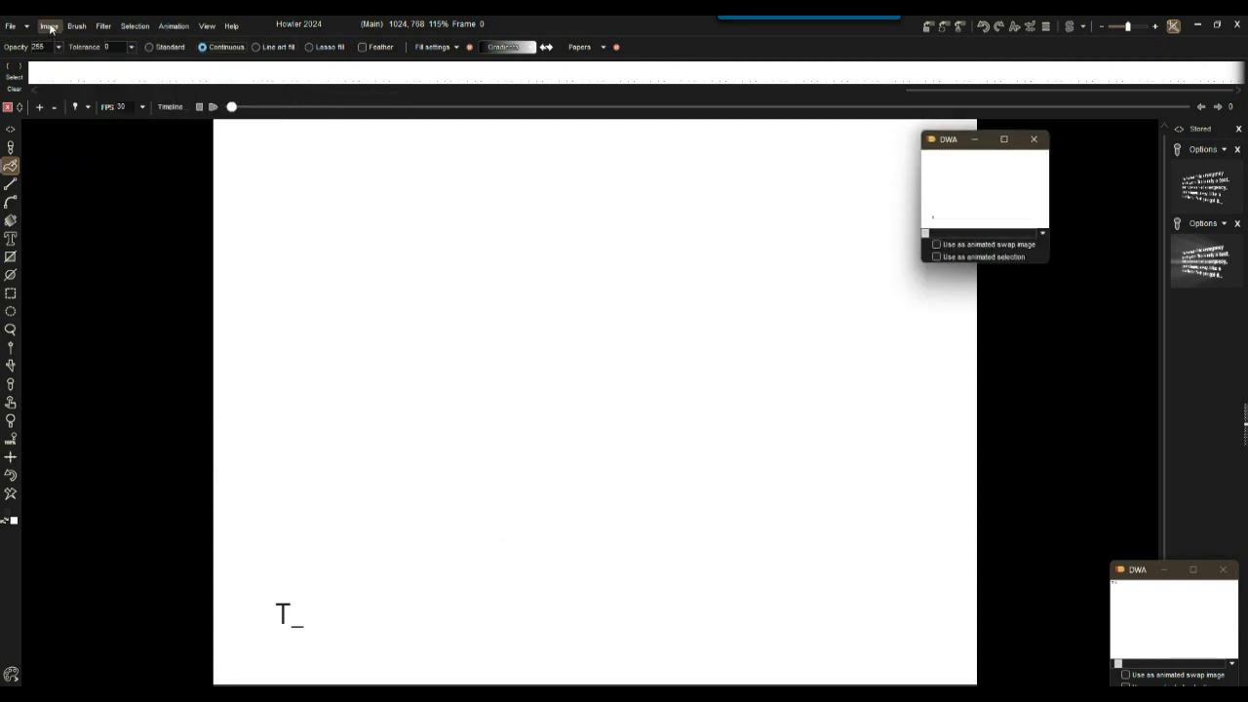
Invert the colors of the whole animation, preview it and return to the first frame
left_click(49, 26)
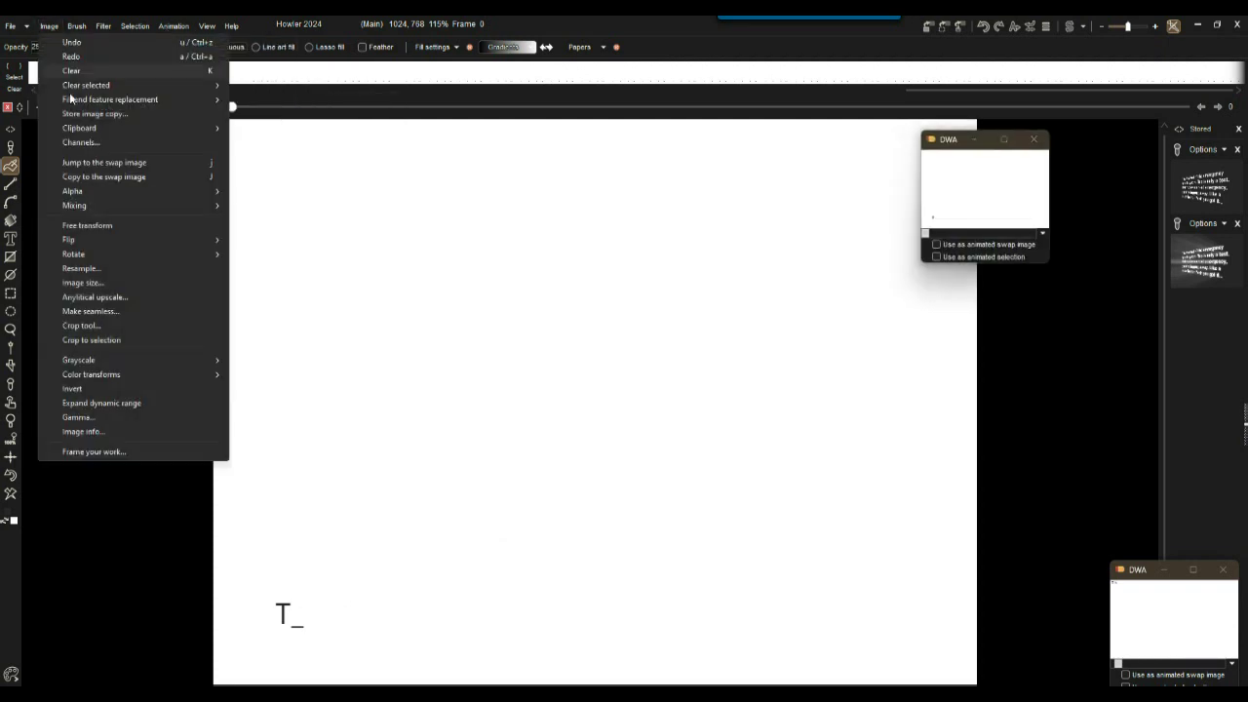
left_click(73, 389)
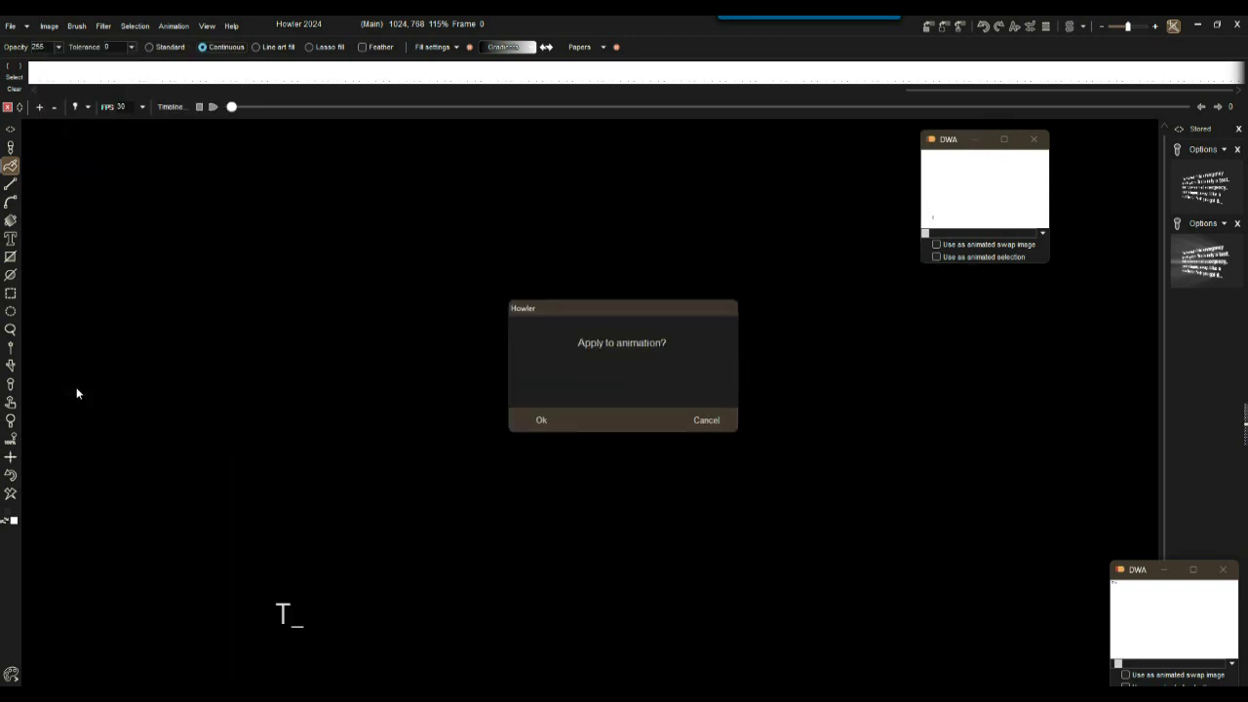
left_click(542, 422)
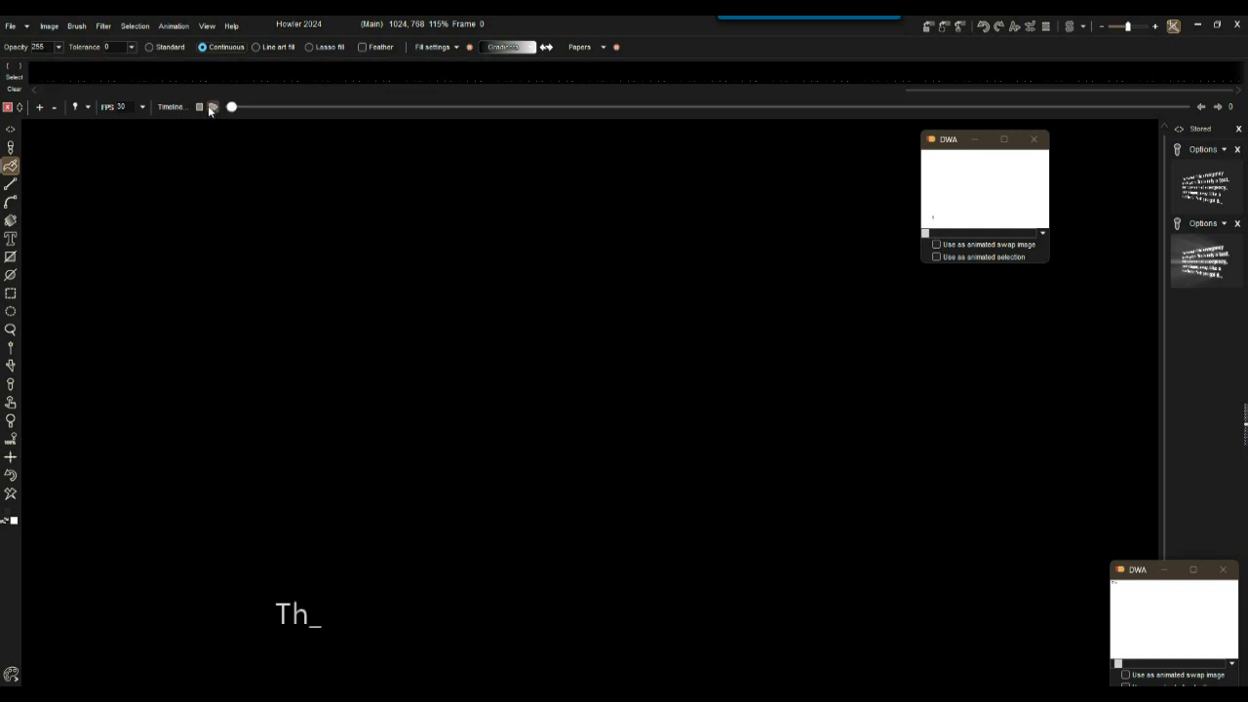
left_click_drag(231, 107, 205, 133)
Apply the Color sobel edges filter to all frames, preview the outlined text and return to the first frame
left_click(104, 27)
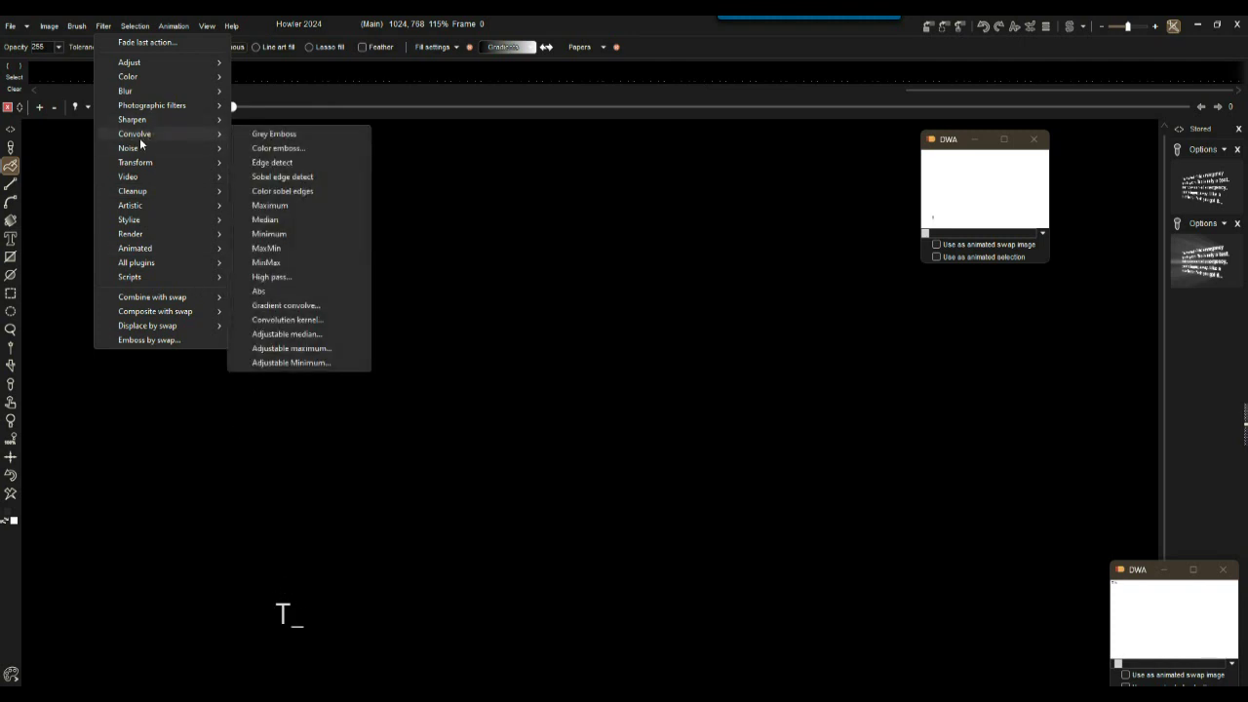
mouse_move(146, 114)
left_click(278, 192)
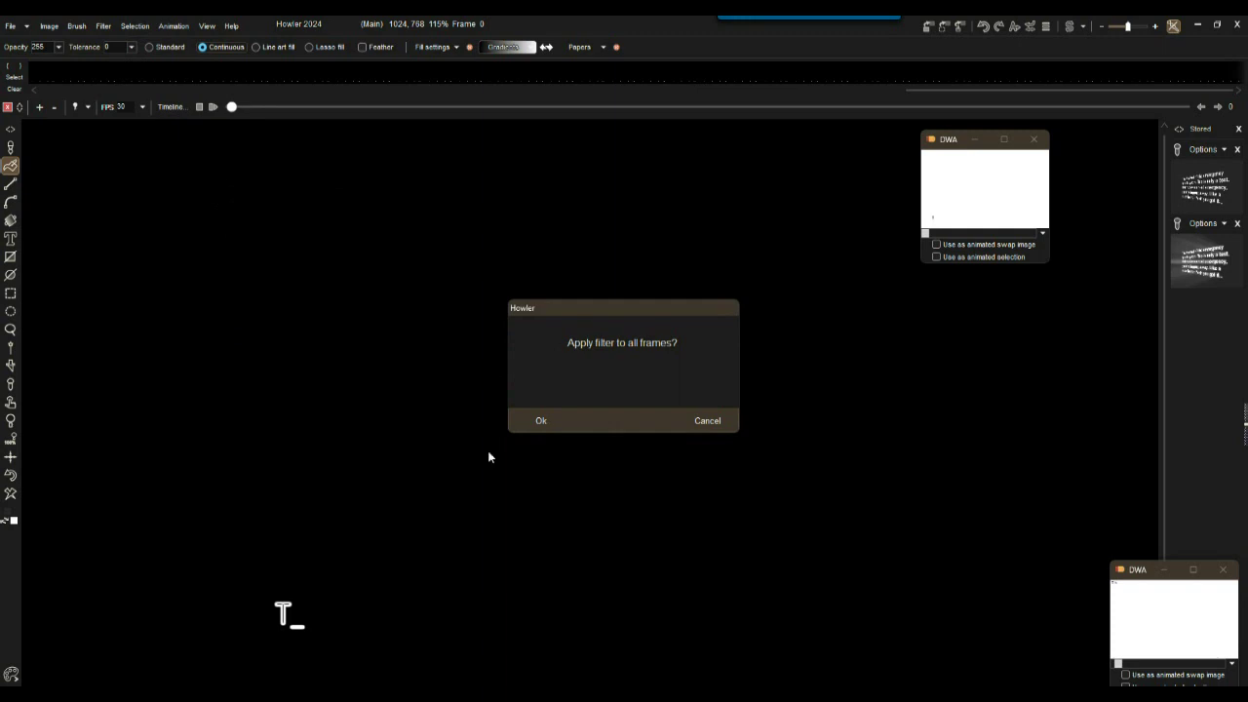
left_click(539, 420)
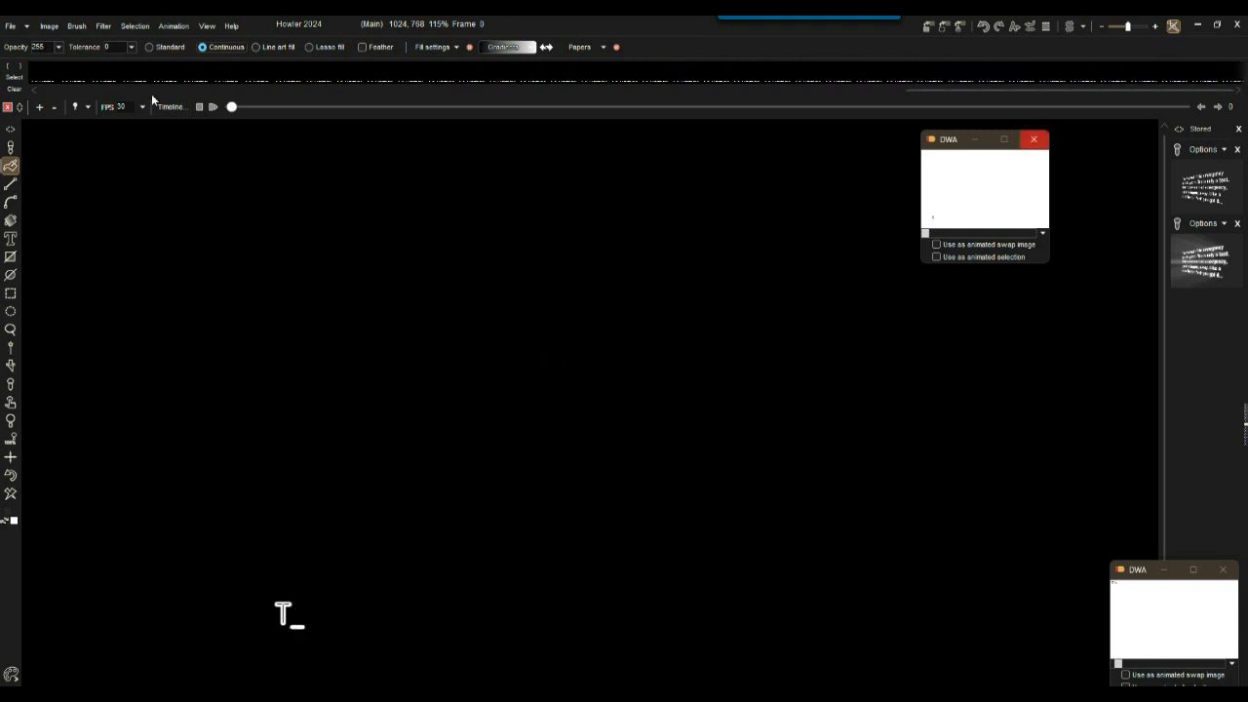
left_click(217, 107)
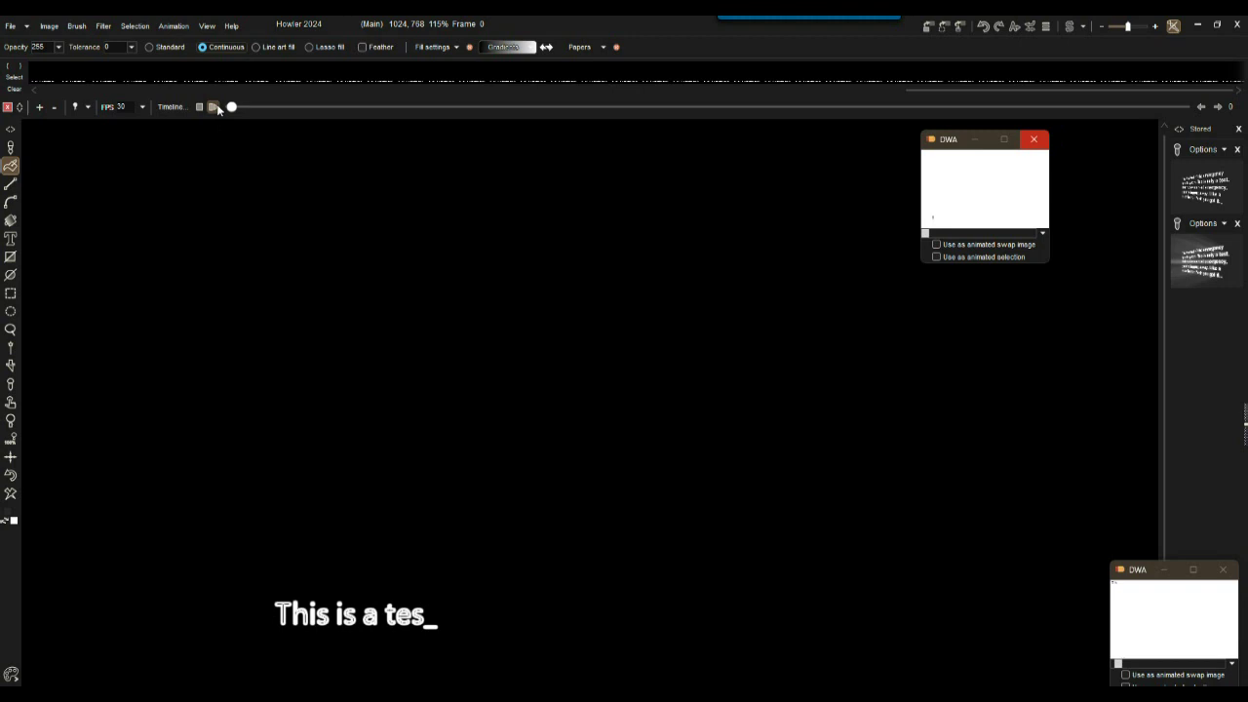
left_click_drag(249, 108, 149, 106)
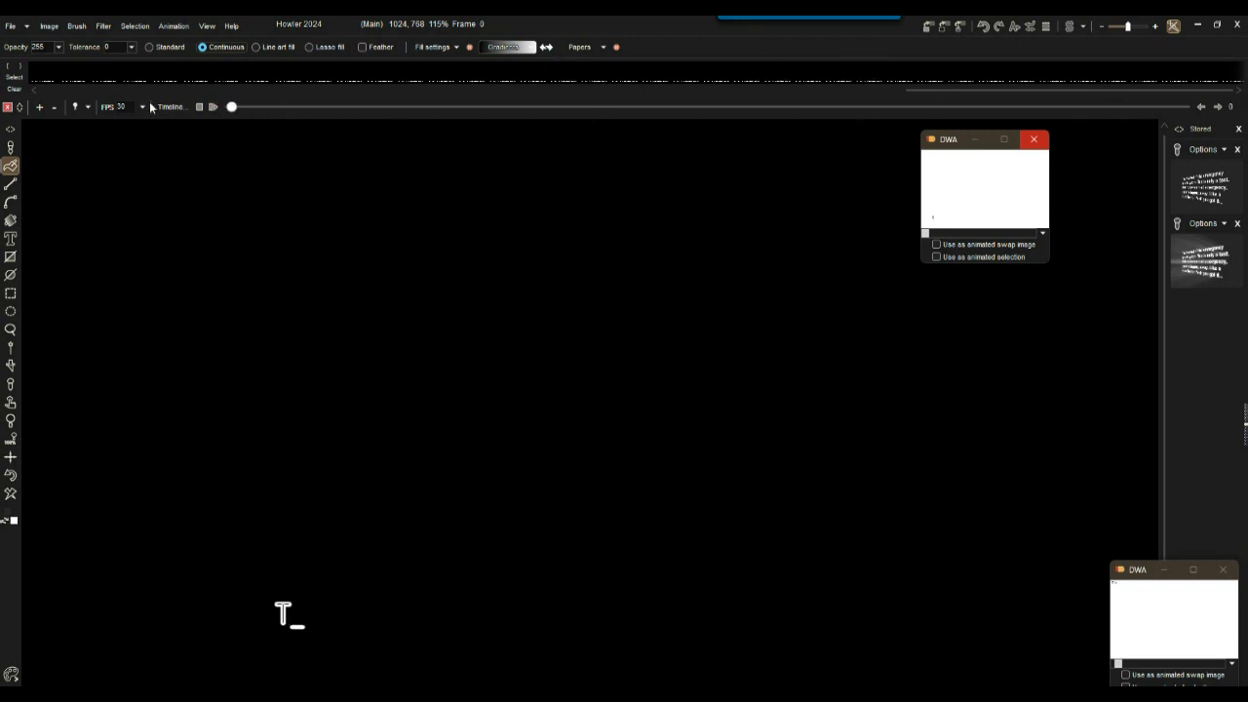
Tint the text blue in every frame with a multiply color adjustment of Red 53 and Green 80
left_click(103, 25)
mouse_move(141, 61)
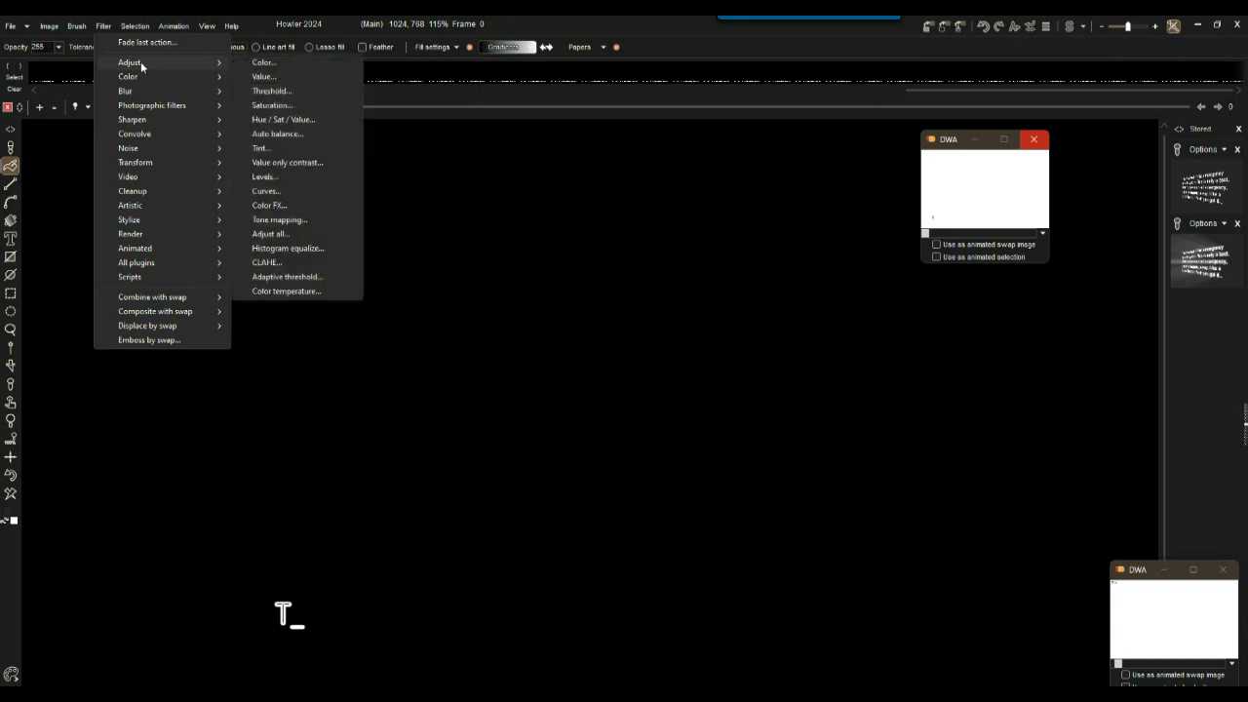
left_click(277, 62)
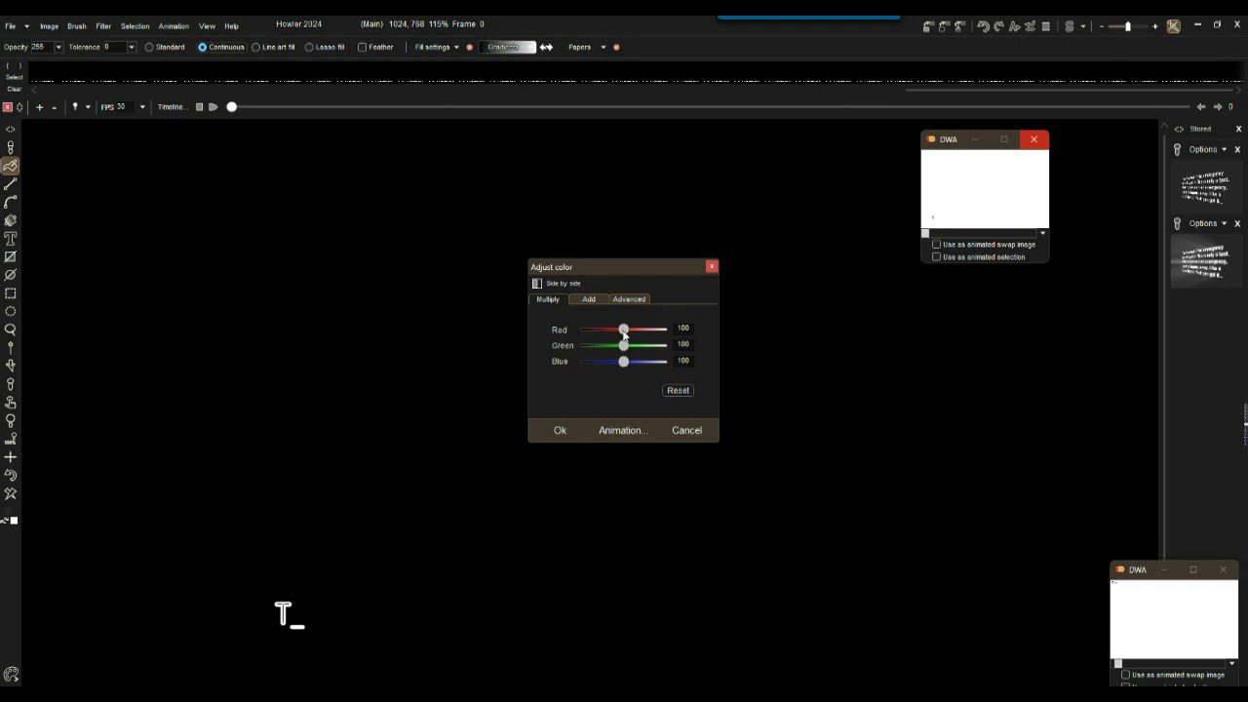
mouse_move(623, 332)
left_mouse_down()
mouse_move(595, 331)
mouse_move(607, 334)
left_mouse_up()
left_click_drag(624, 347, 615, 353)
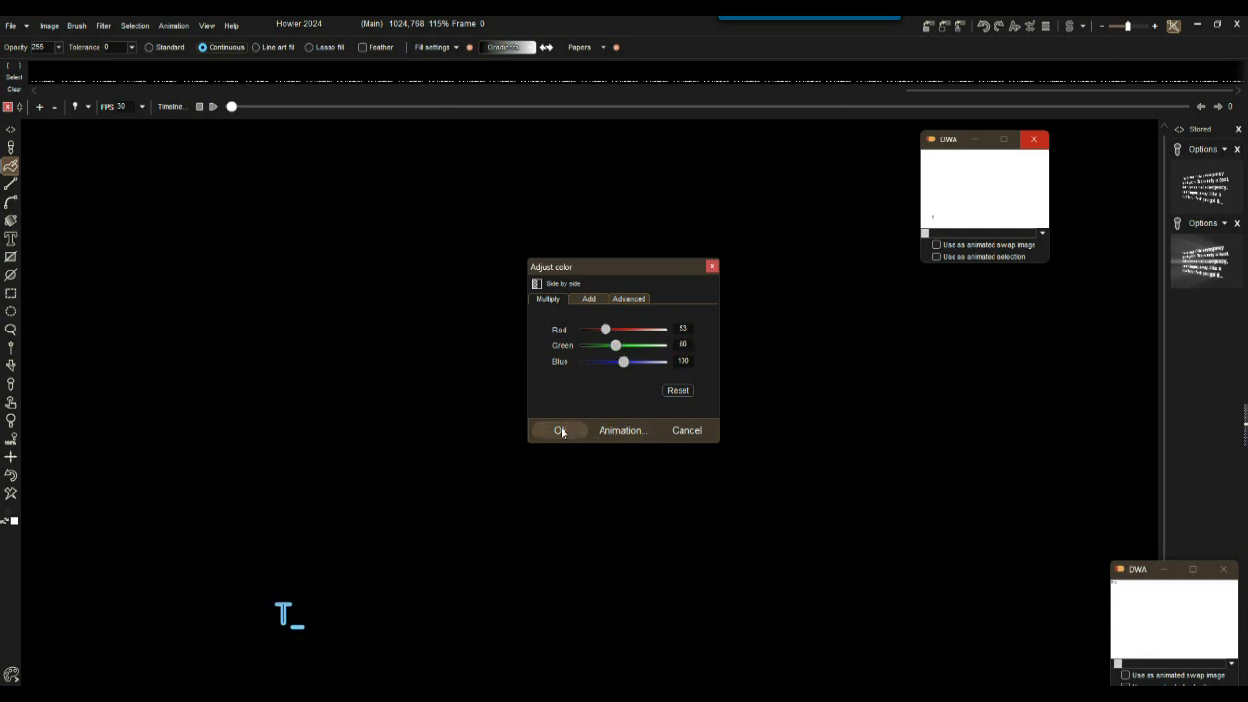
left_click(621, 430)
left_click(538, 420)
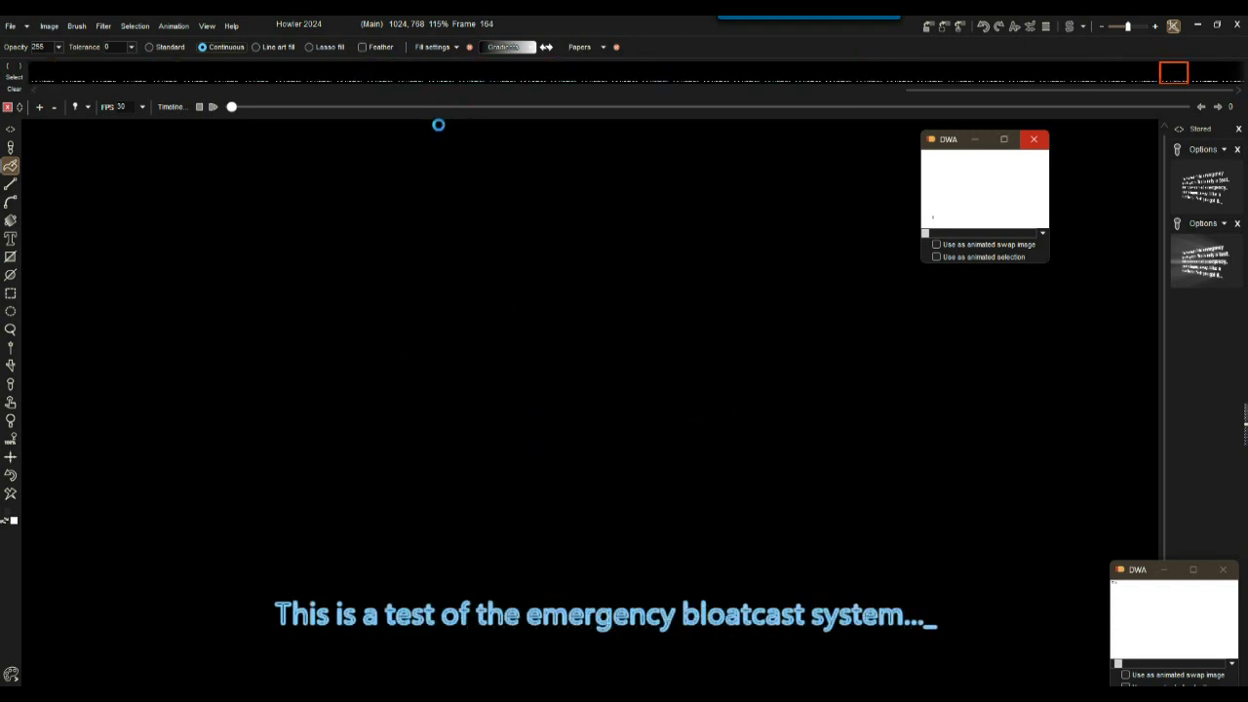
Open the Light diffusion filter for the outlined text and set Radius to 53 and Gain to 175
left_click(102, 25)
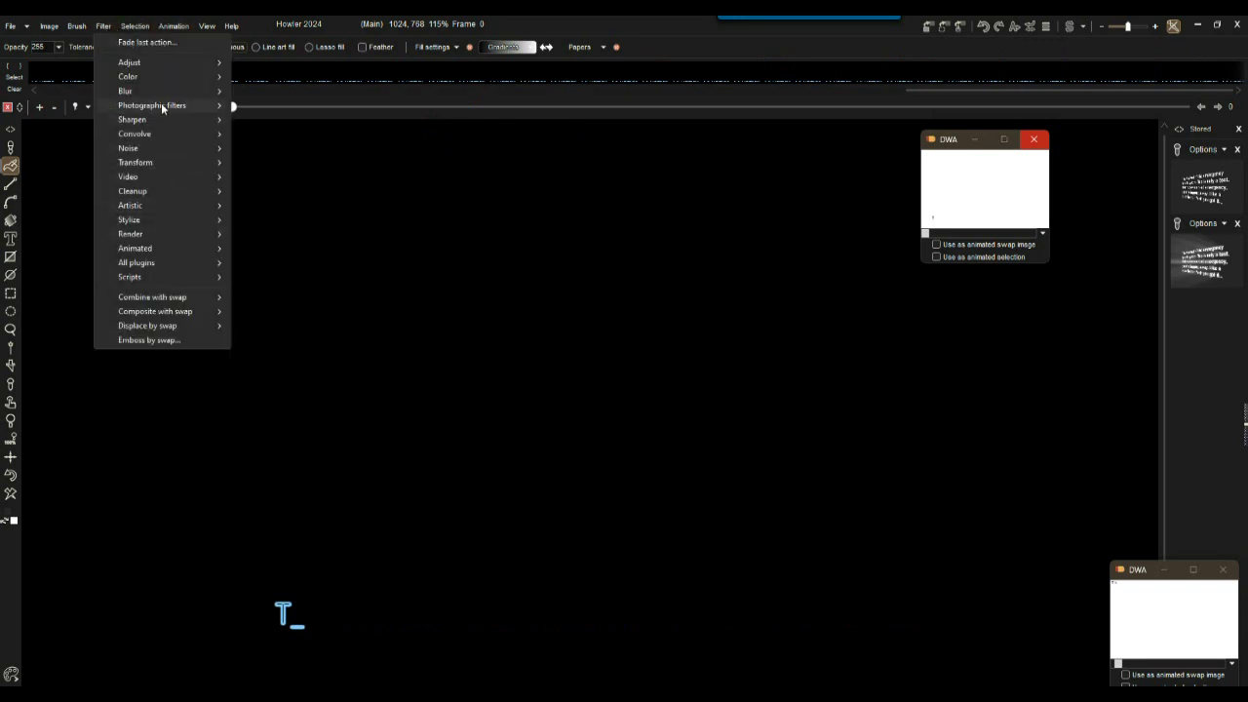
mouse_move(161, 104)
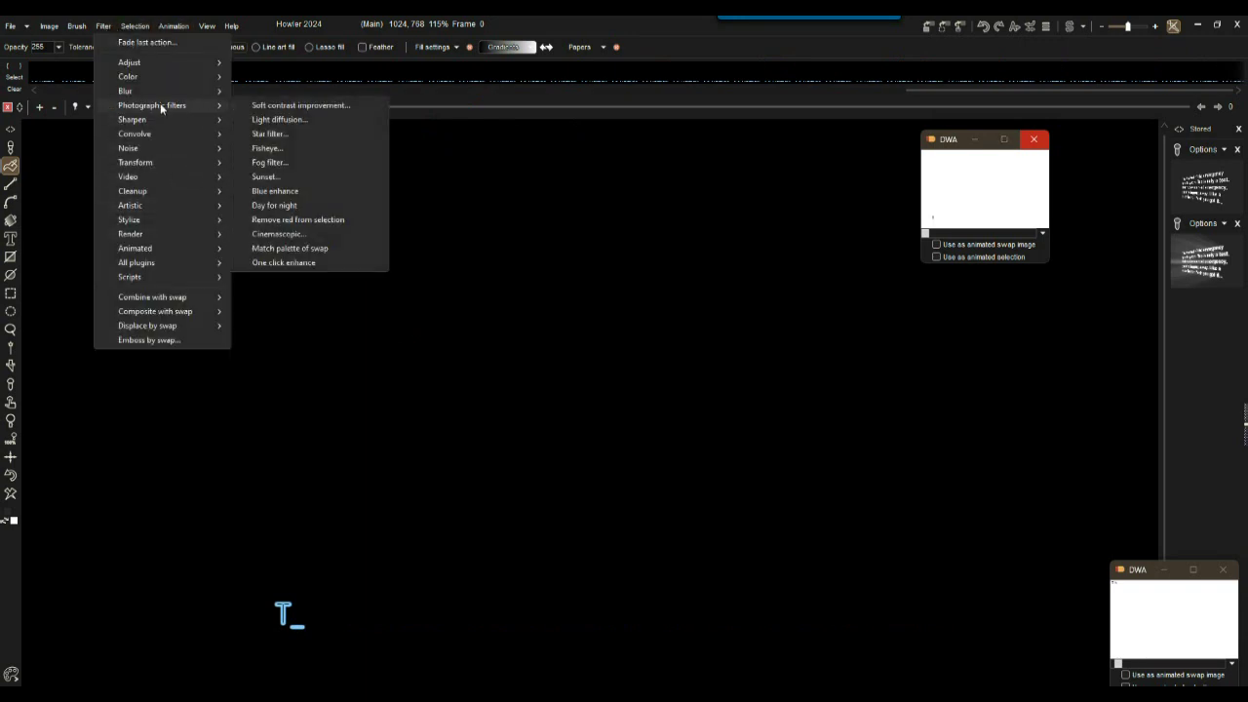
left_click(266, 119)
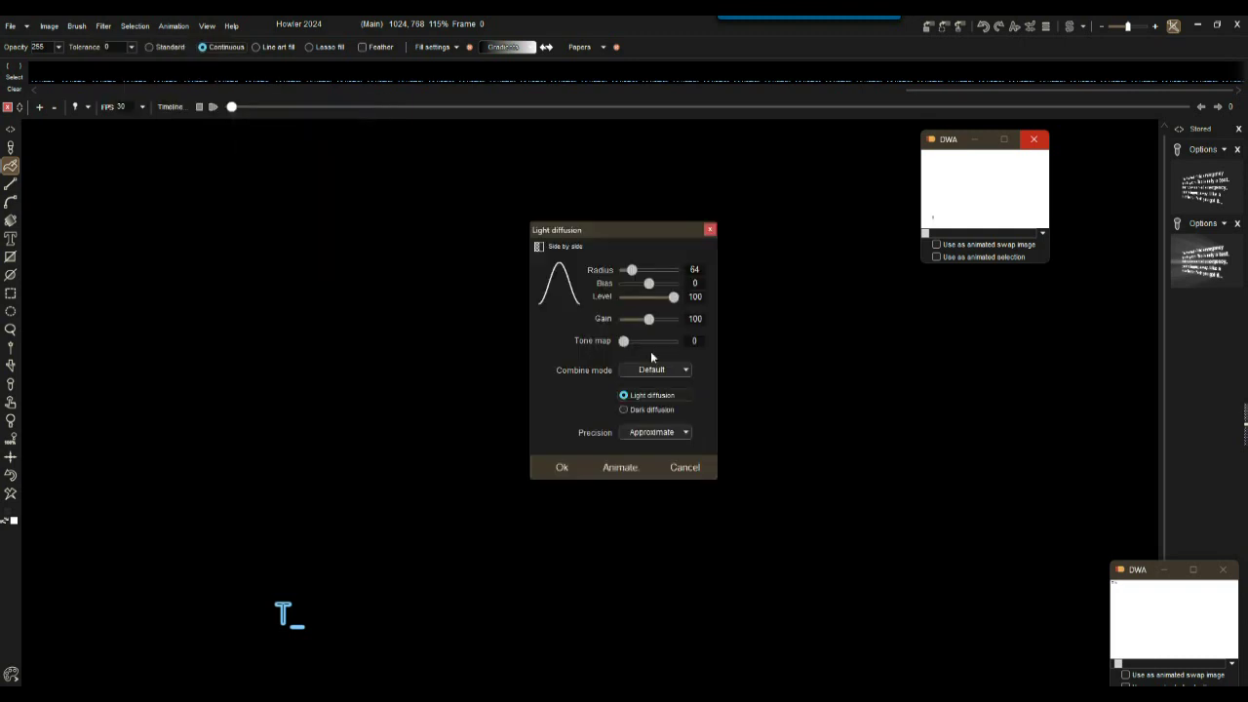
left_click_drag(631, 271, 629, 274)
left_click_drag(648, 319, 660, 319)
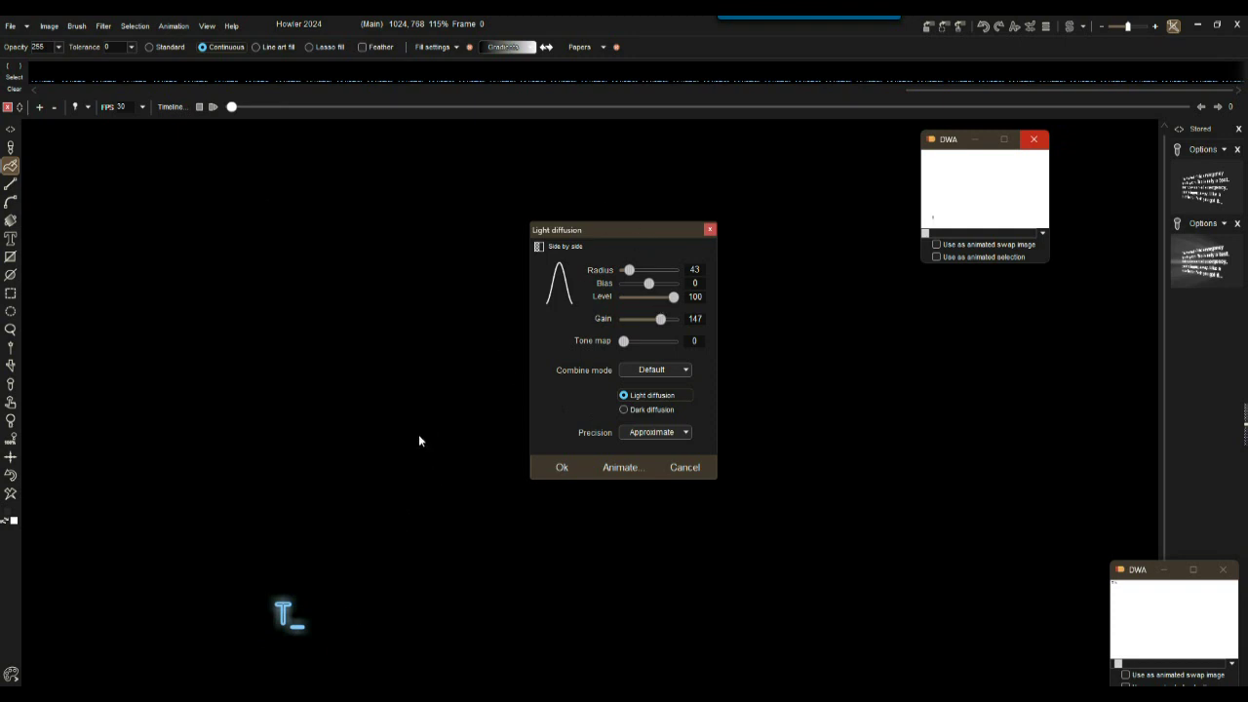
left_click_drag(607, 229, 437, 359)
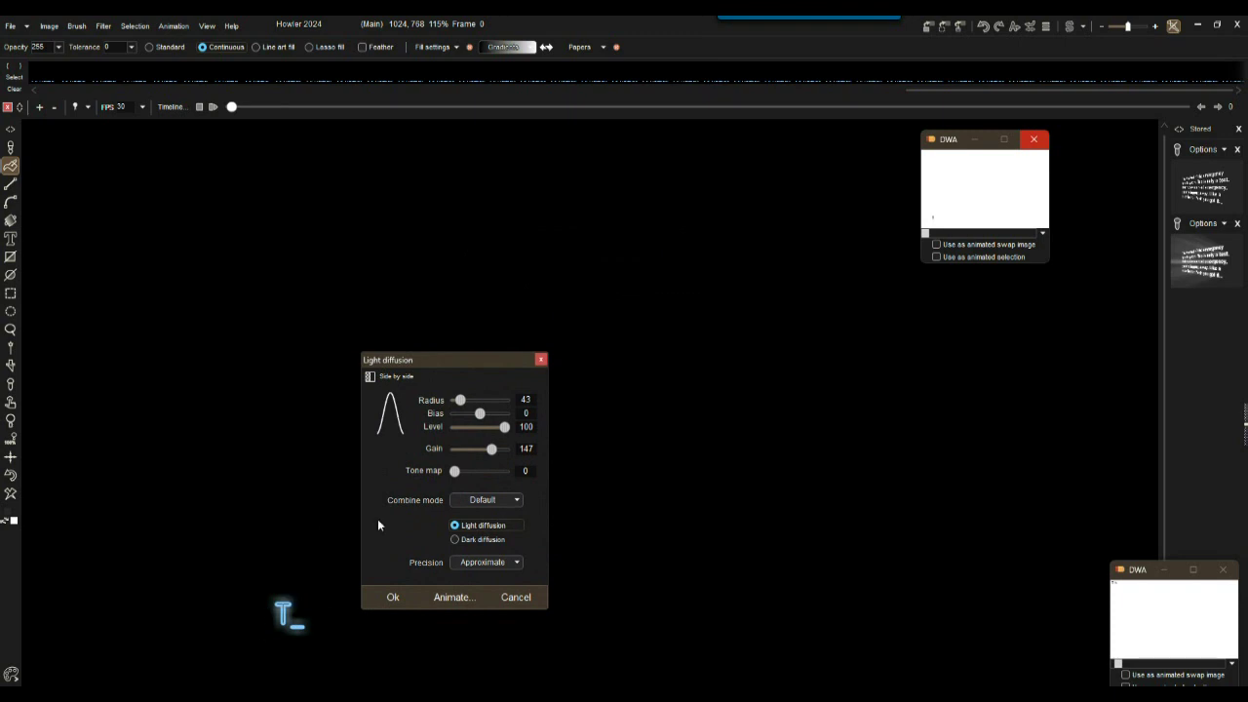
mouse_move(460, 401)
left_mouse_down()
mouse_move(474, 401)
mouse_move(462, 403)
left_mouse_up()
left_click_drag(495, 452, 500, 450)
Try the Screen combine mode for the light diffusion and settle on Add
left_click(501, 501)
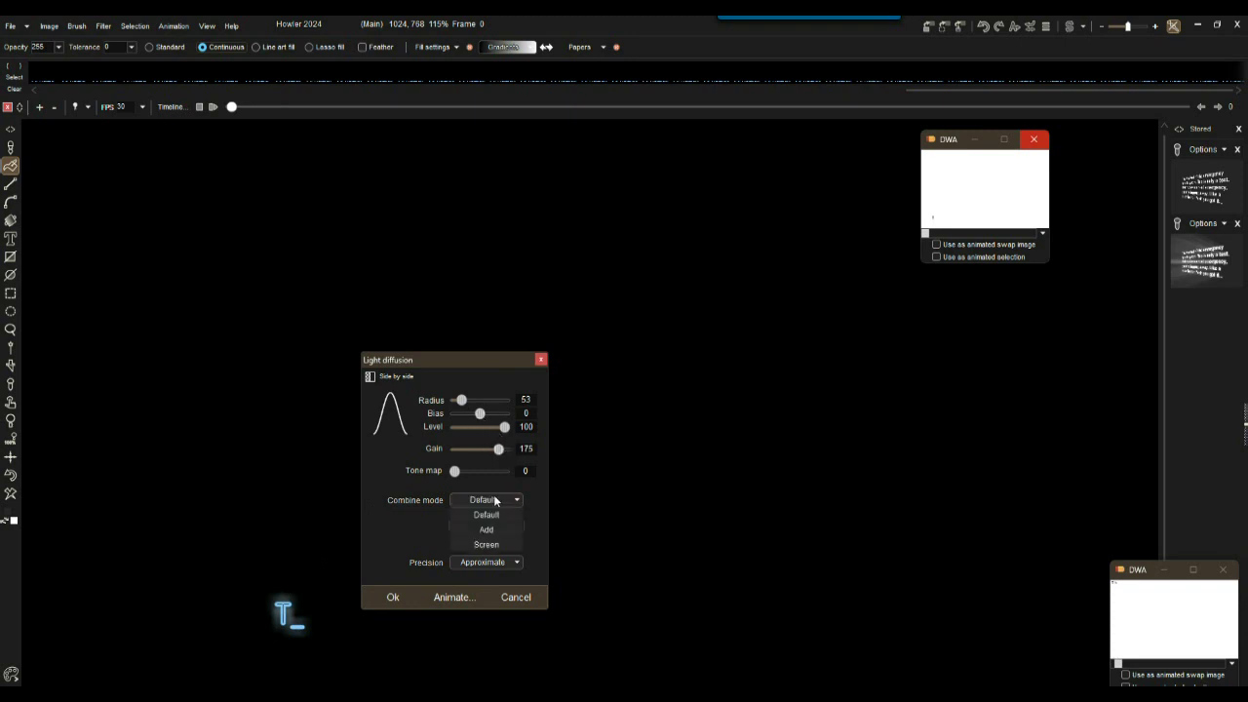
left_click(496, 546)
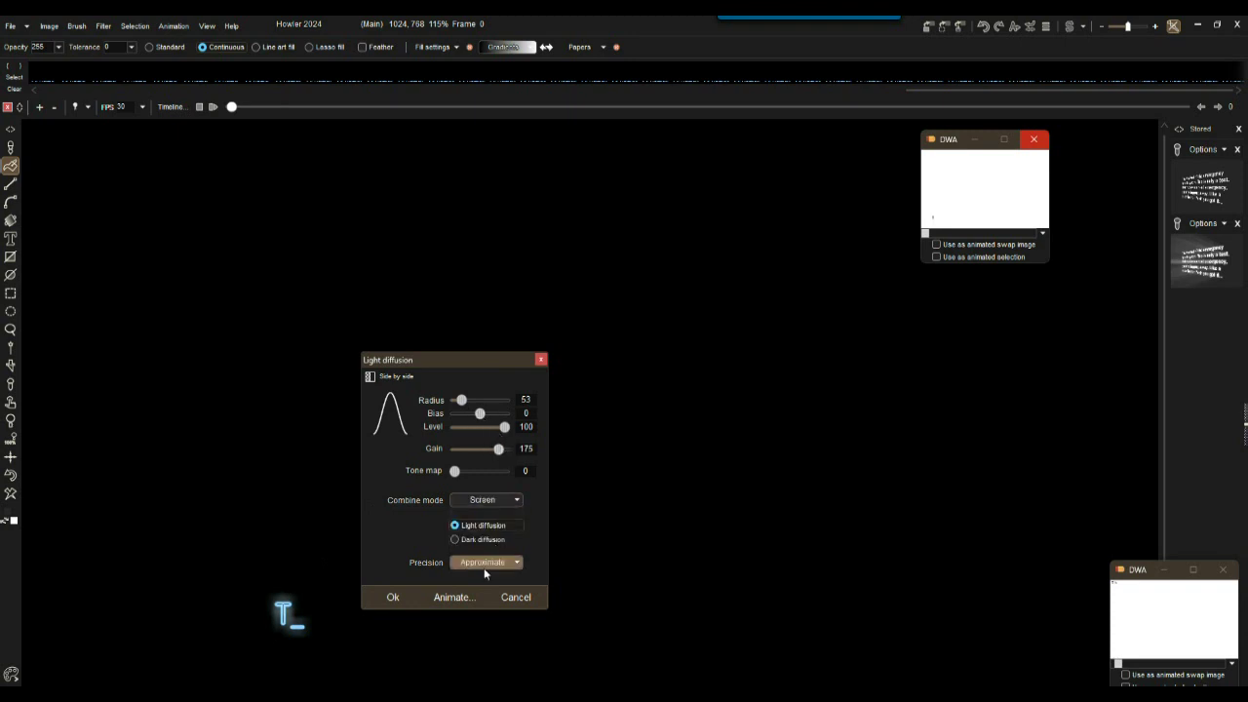
left_click(489, 501)
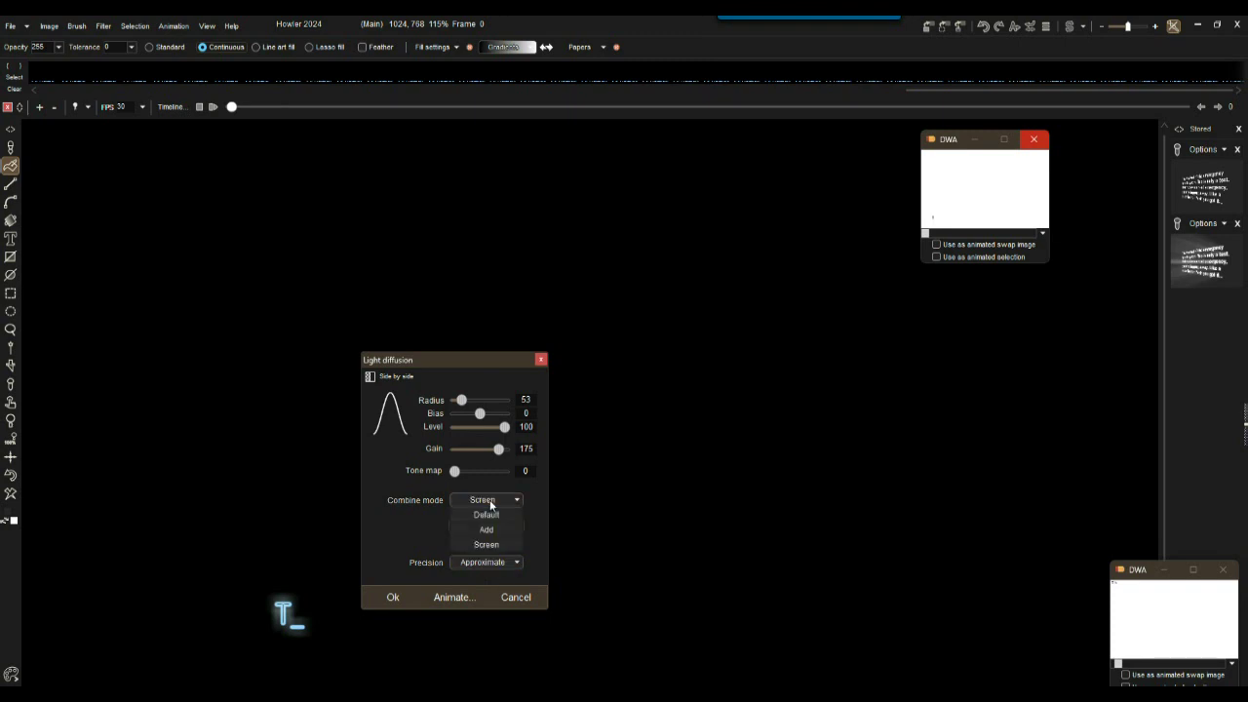
left_click(484, 528)
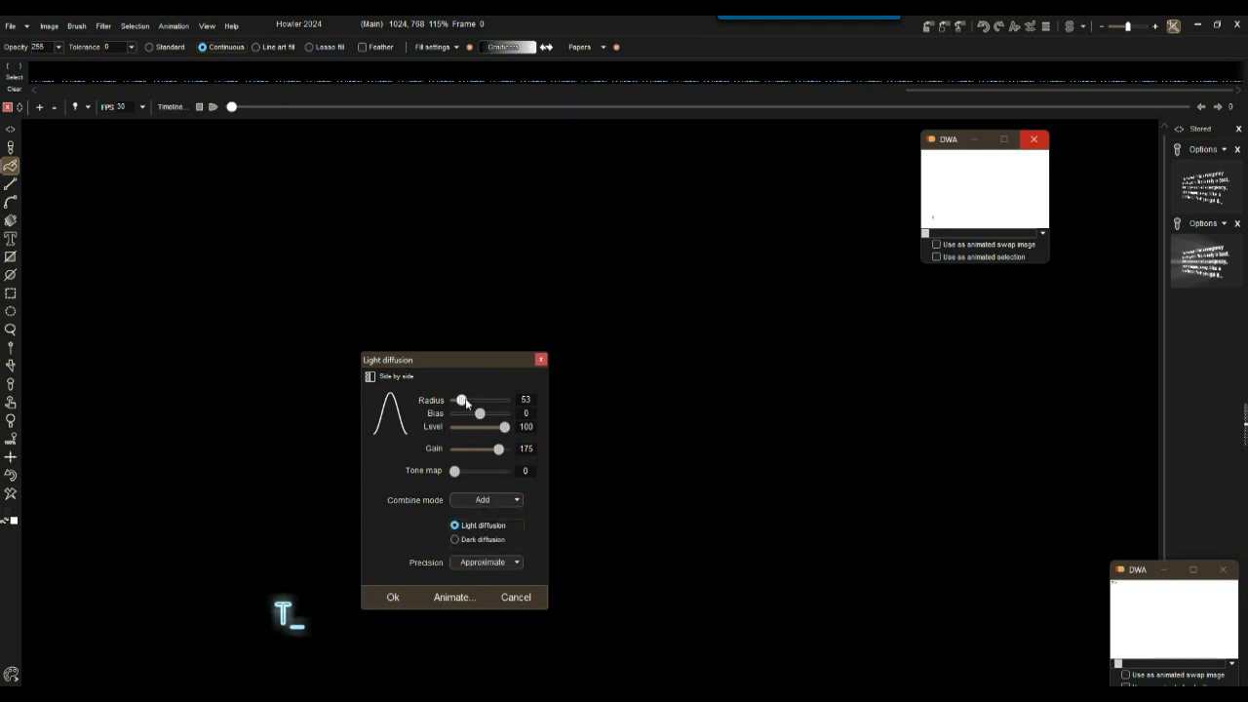
Set the light diffusion to Radius 43, Tone map 115 and Gain 199, and apply it to all frames
left_click_drag(466, 404, 462, 405)
left_click_drag(465, 472, 467, 475)
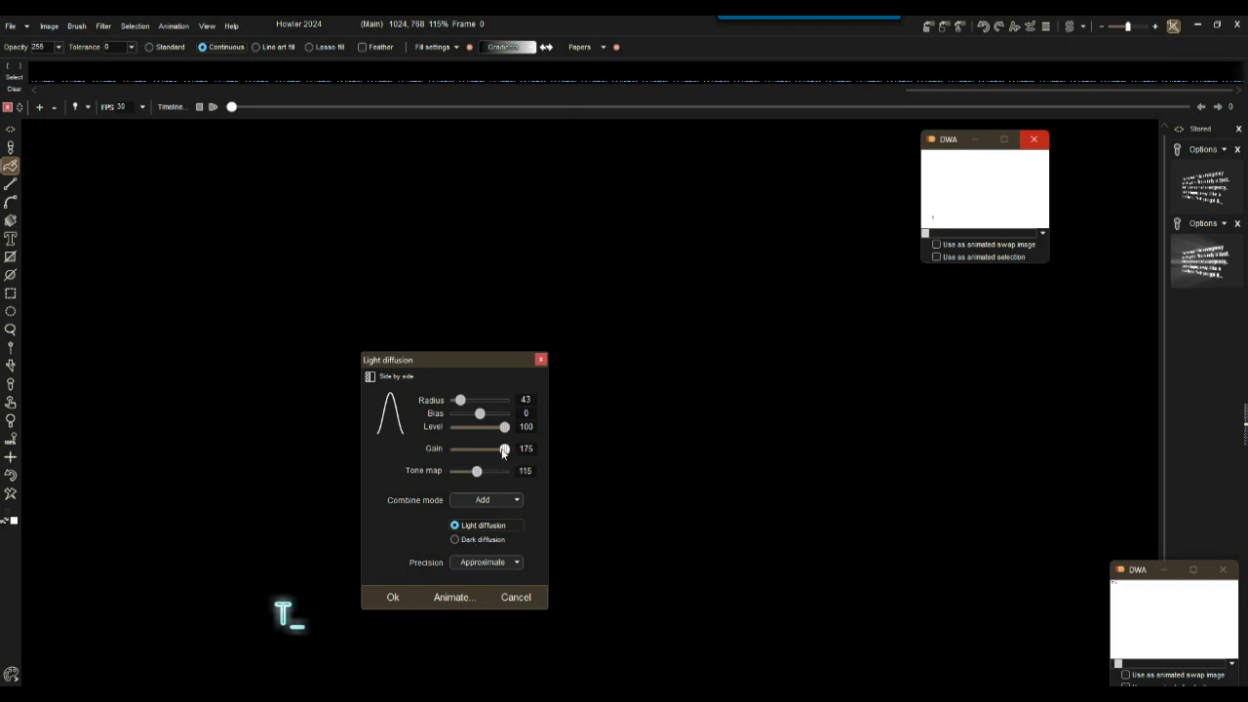
left_click_drag(494, 428, 517, 429)
left_click(449, 597)
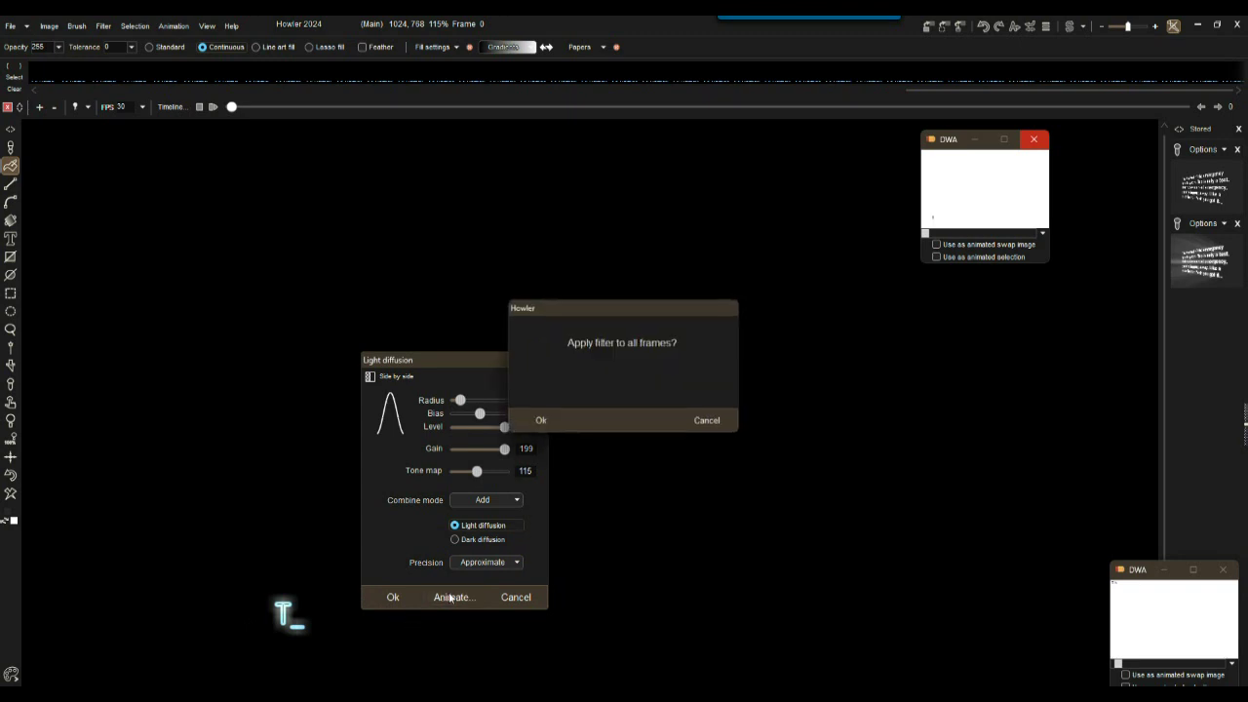
left_click(537, 420)
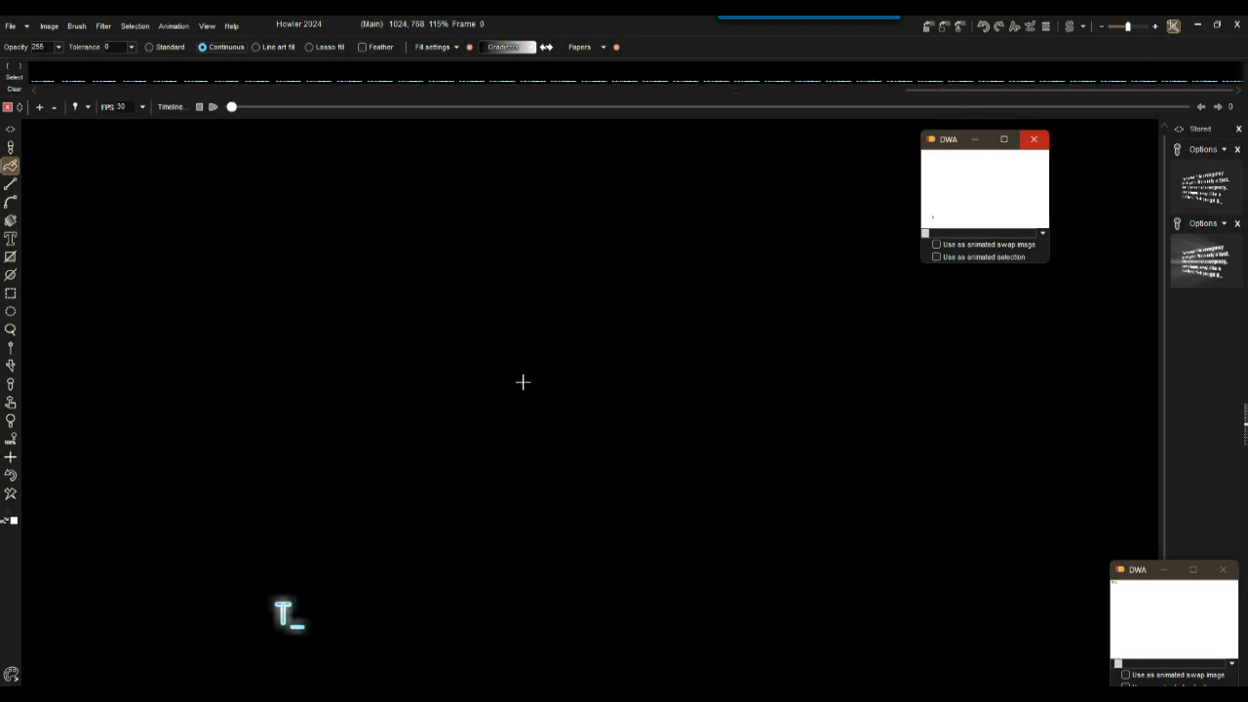
Scrub the glowing text animation to frame 131 and inspect the frame's outer edges for stray lines
left_click_drag(243, 107, 981, 117)
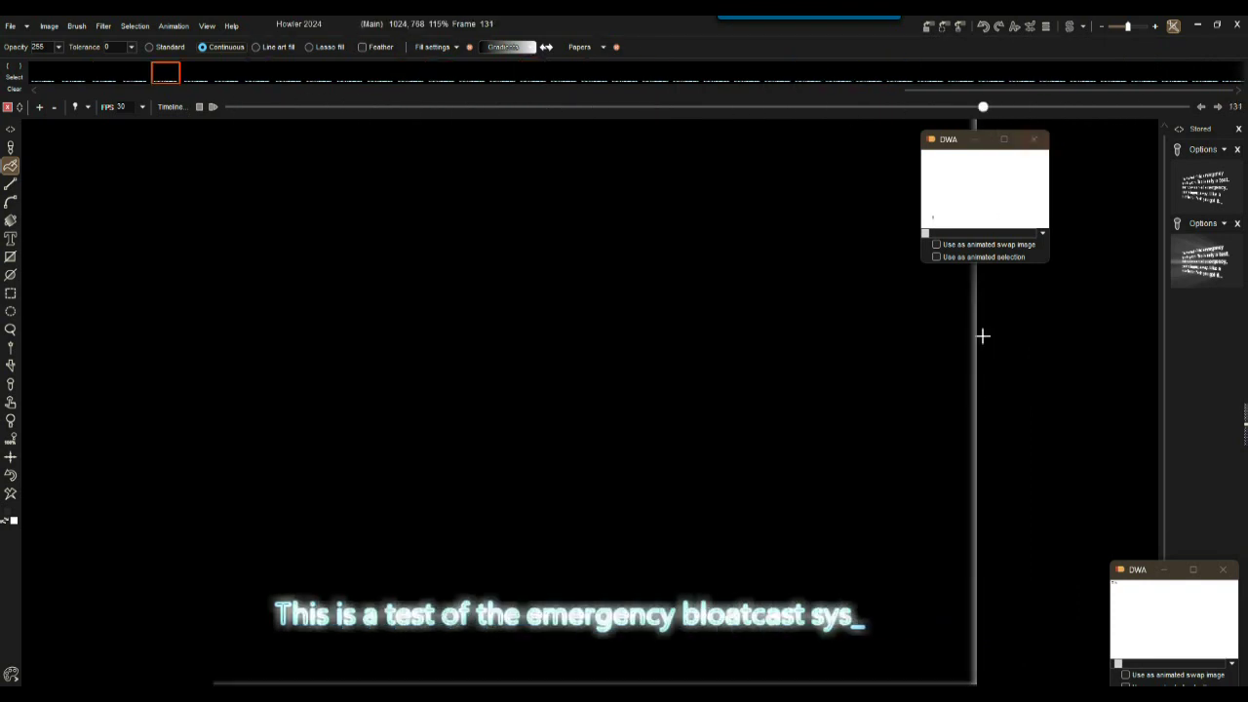
scroll(966, 399, "down", 3)
scroll(965, 399, "up", 1)
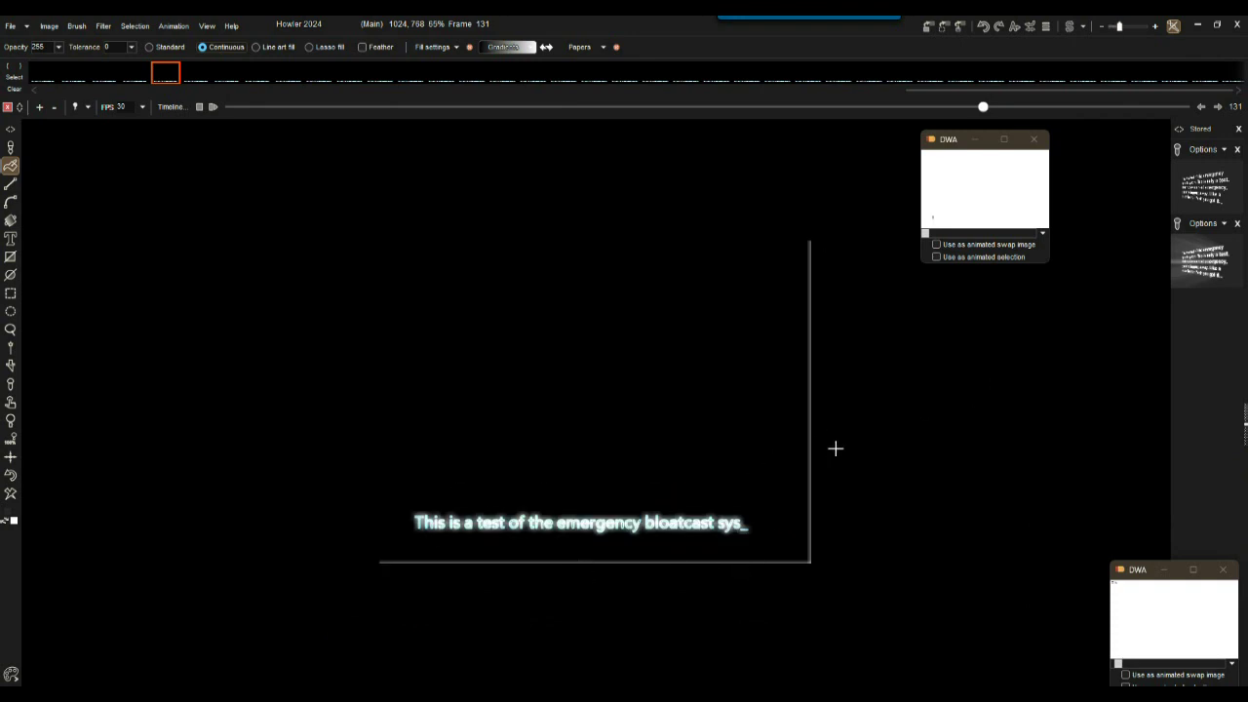
scroll(835, 441, "up", 1)
scroll(835, 449, "down", 1)
Clear the swap image to black, compare it with the main image and return to the main image
left_click(1072, 27)
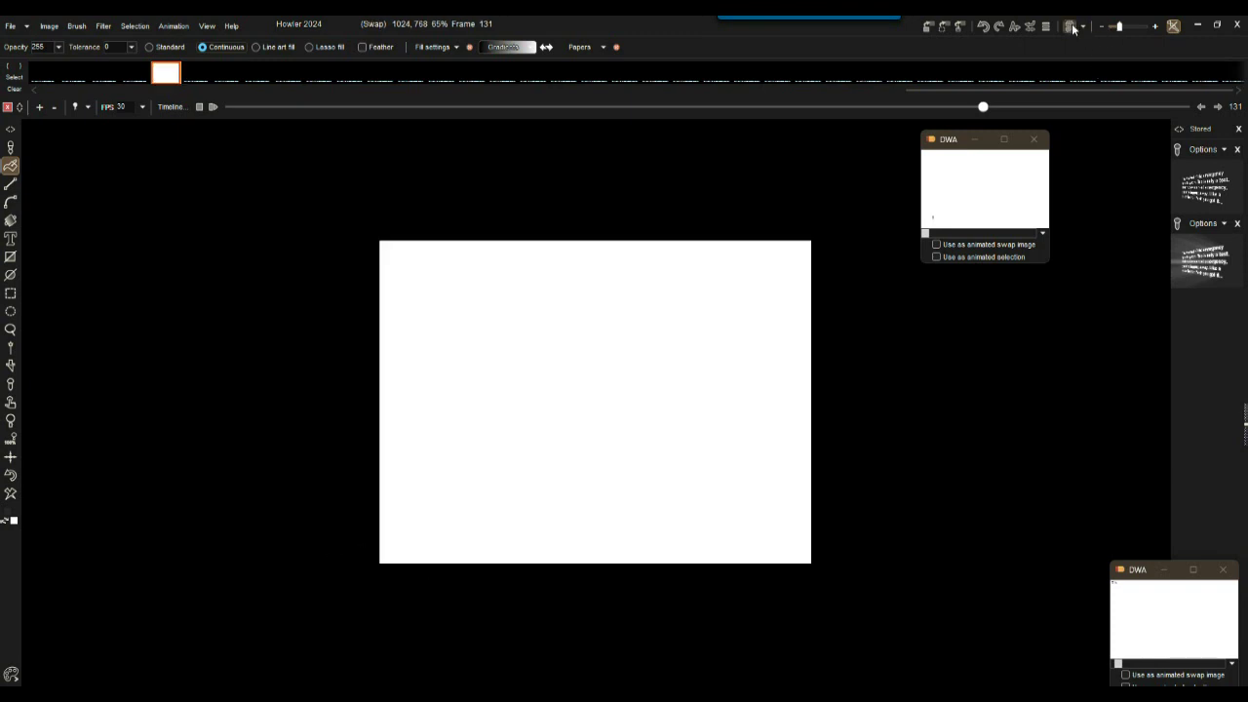
left_click(12, 497)
left_click(95, 542)
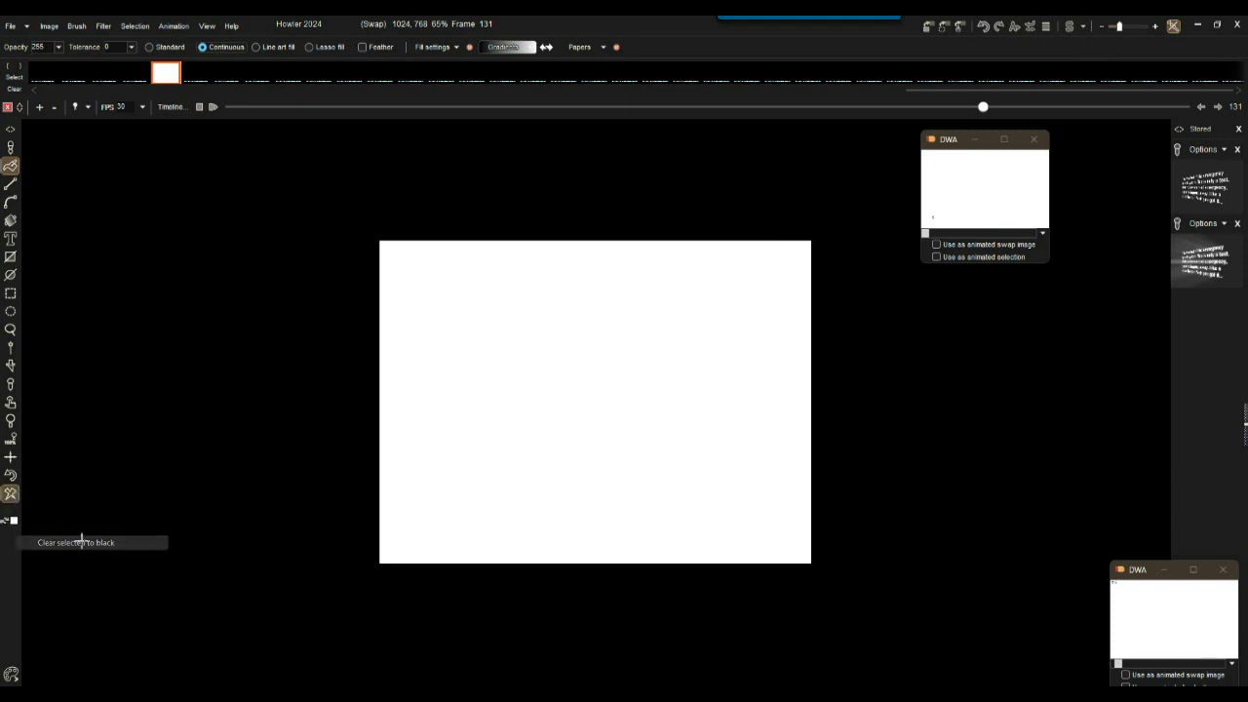
left_click(1069, 28)
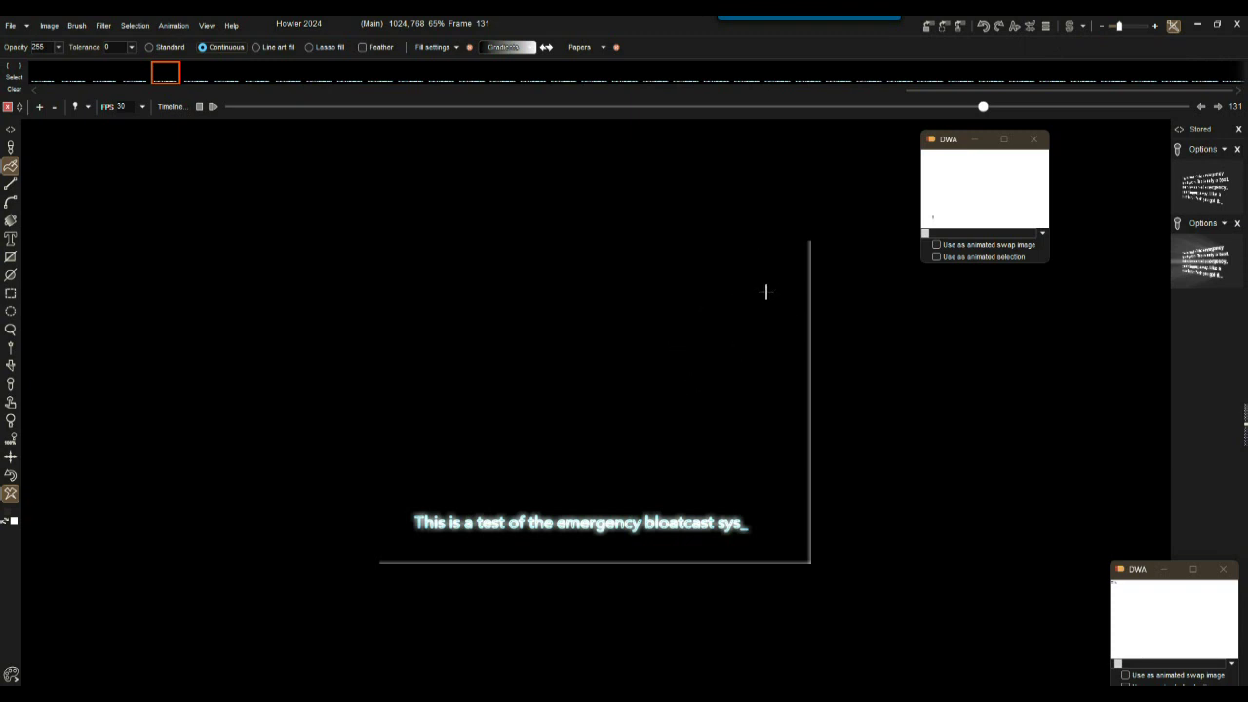
left_click(1070, 27)
left_click(1070, 27)
scroll(726, 431, "up", 1)
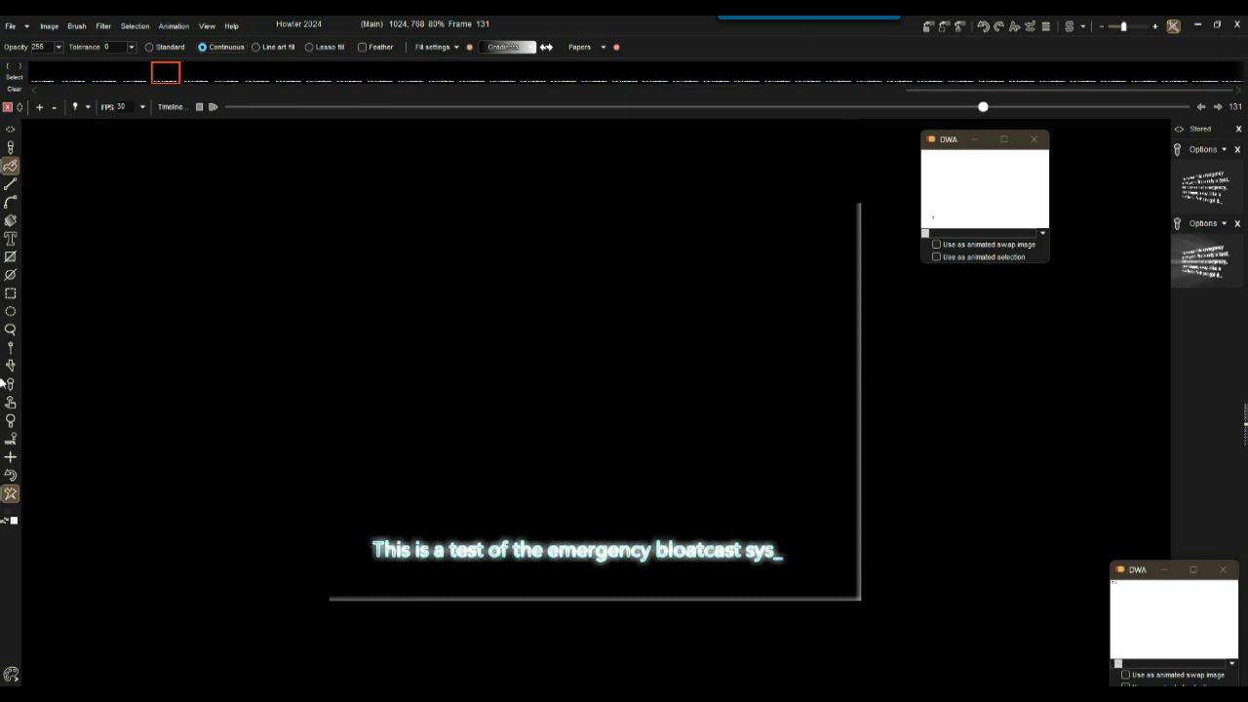
Select rectangular strips around the stray lines along the bottom and right edges of the image
left_click(10, 294)
left_click_drag(298, 583, 947, 627)
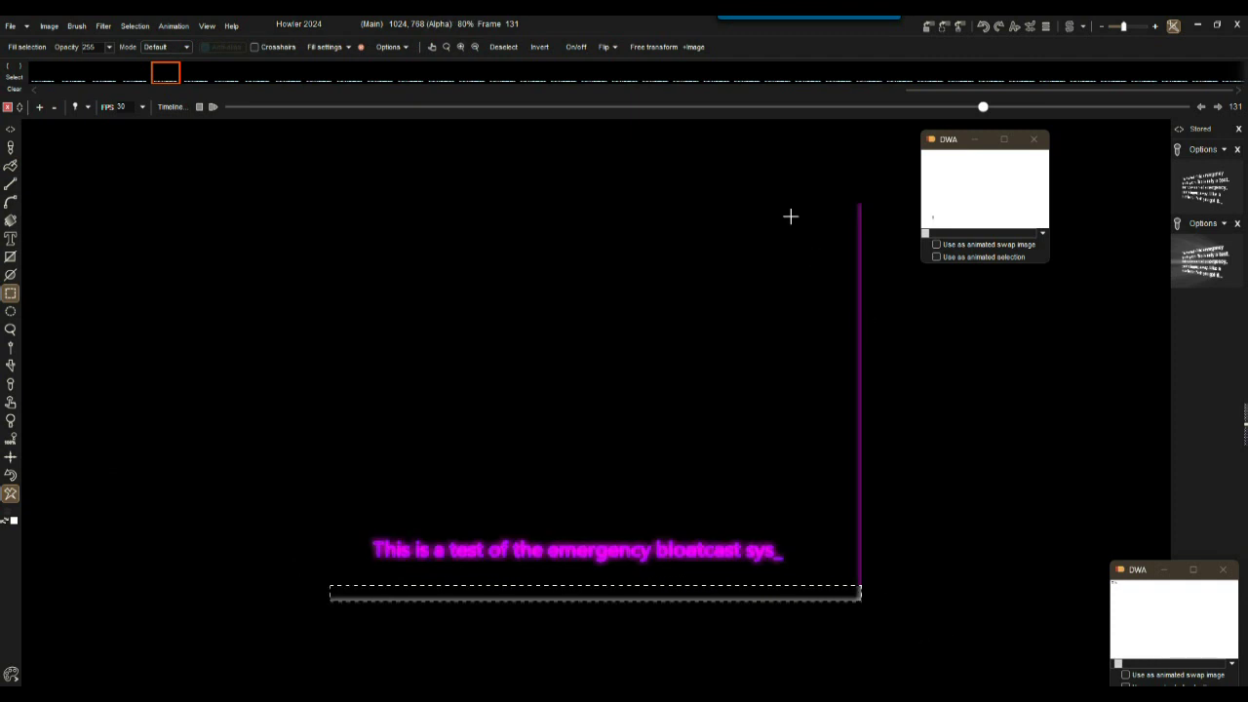
left_click_drag(918, 659, 892, 638)
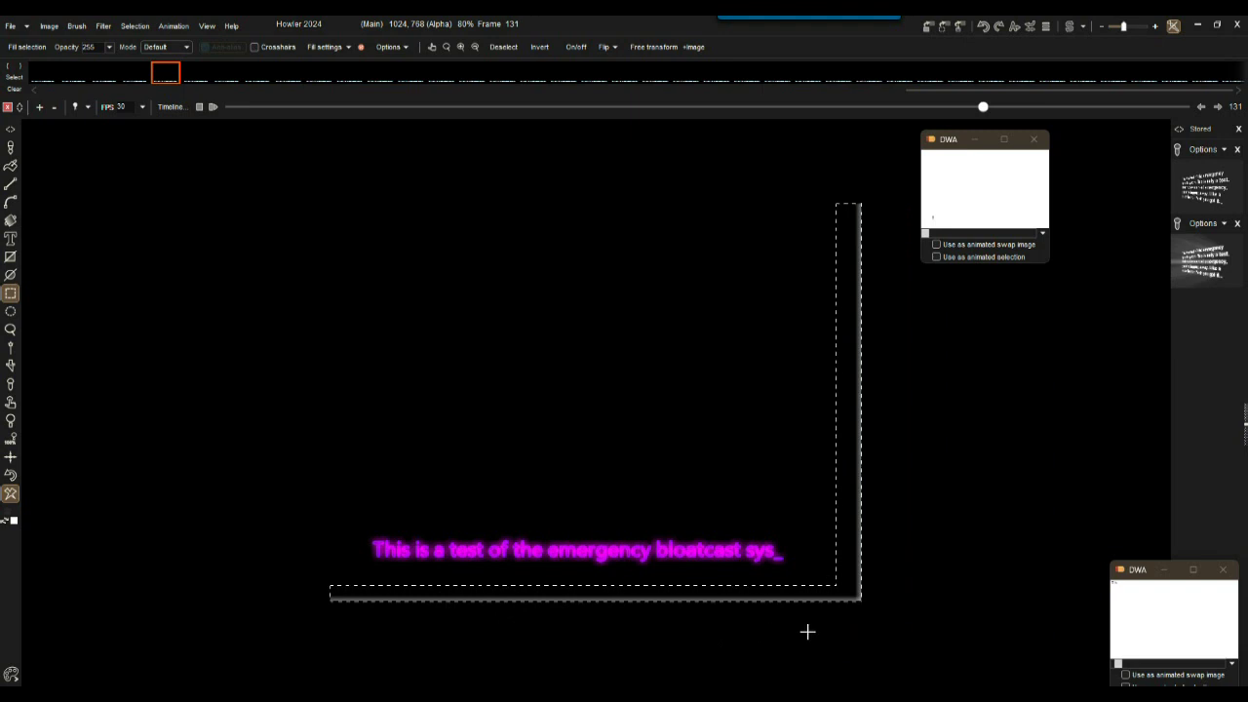
Replace the selected edge strips with the black swap image at mix 255 in all frames, and remove the selection
left_click(102, 25)
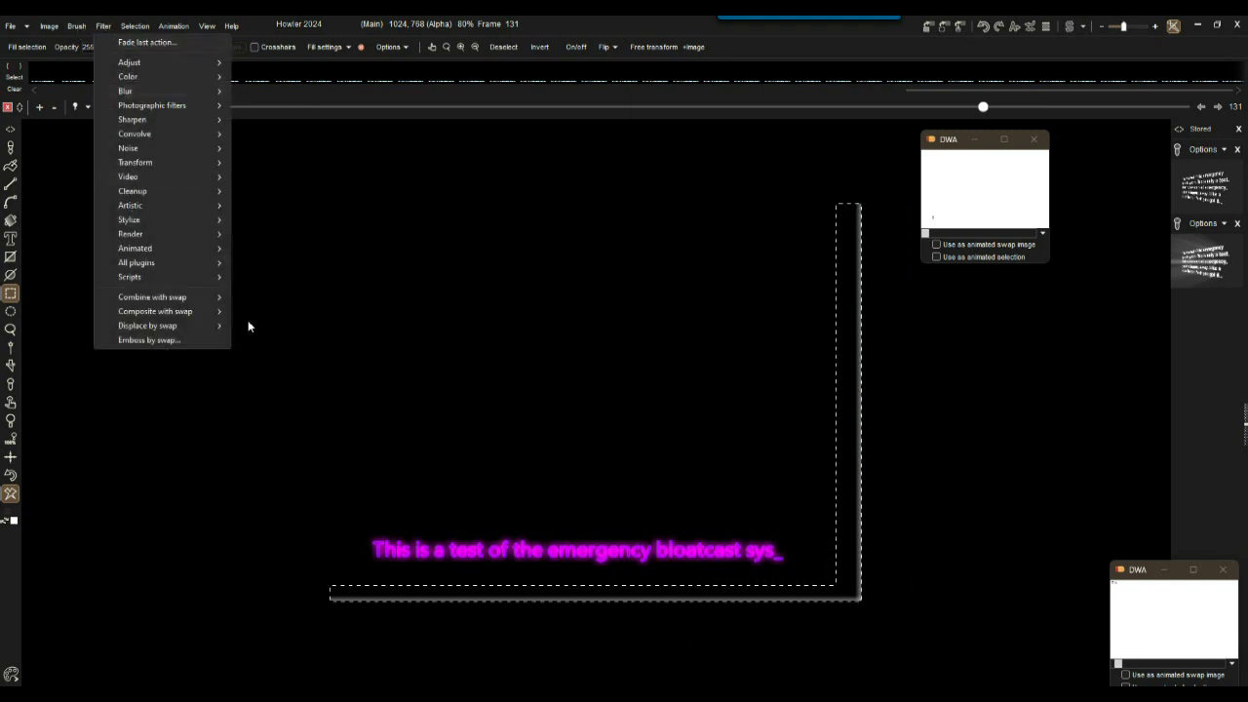
mouse_move(162, 305)
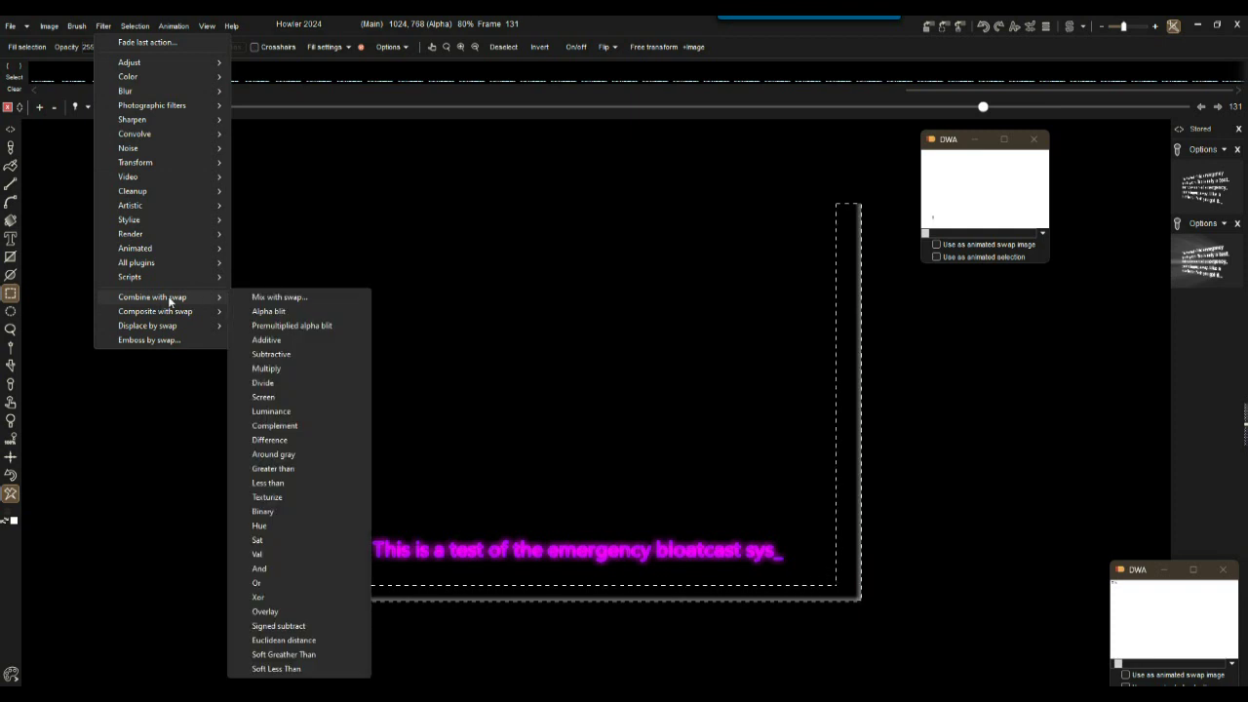
left_click(271, 298)
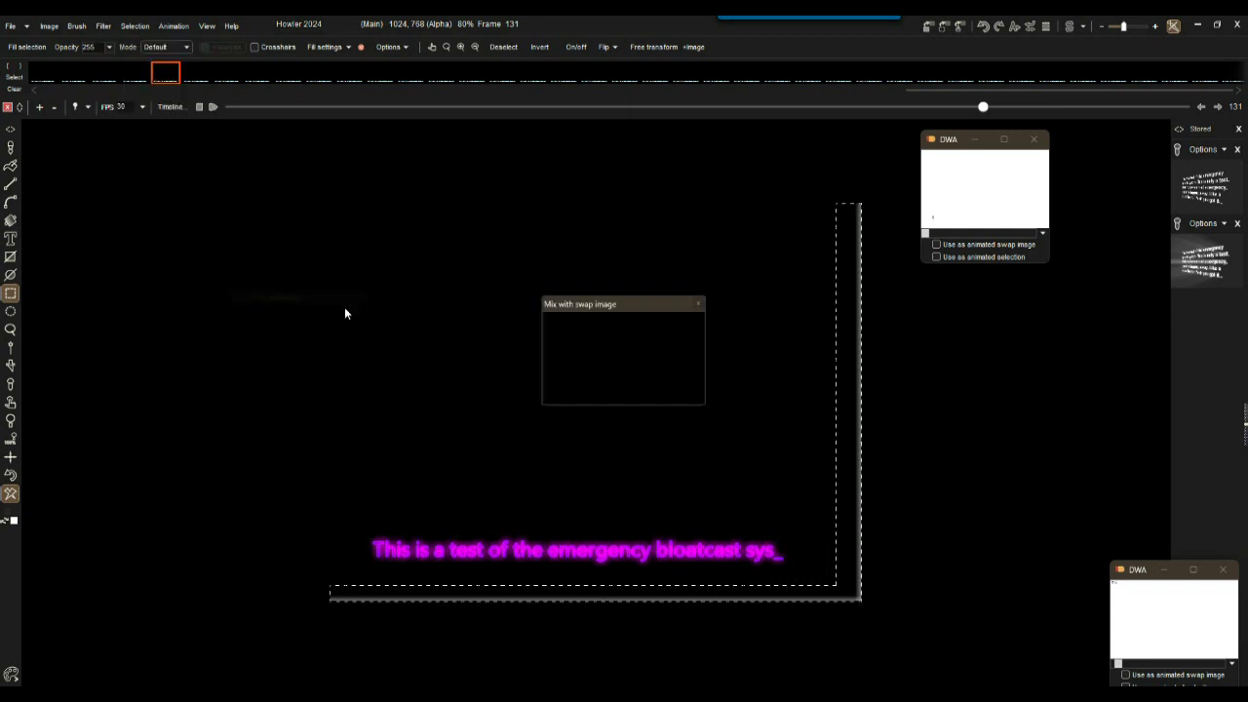
left_click_drag(585, 347, 462, 353)
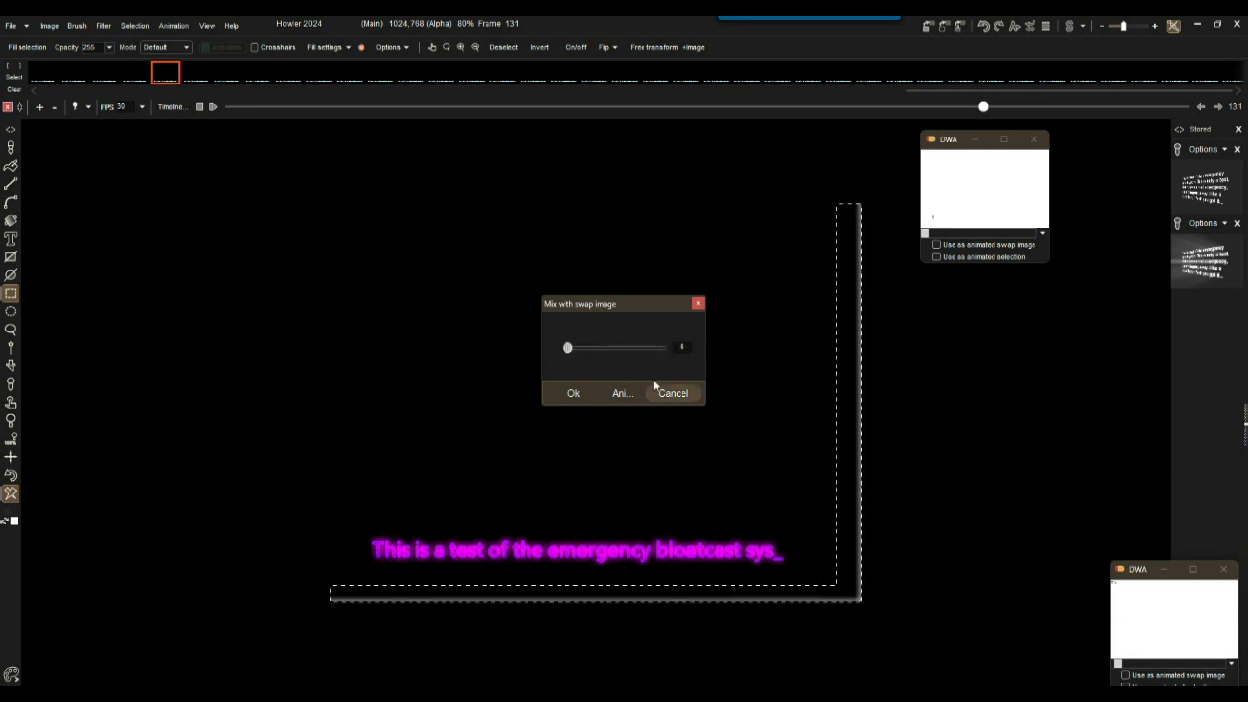
left_click_drag(571, 347, 688, 351)
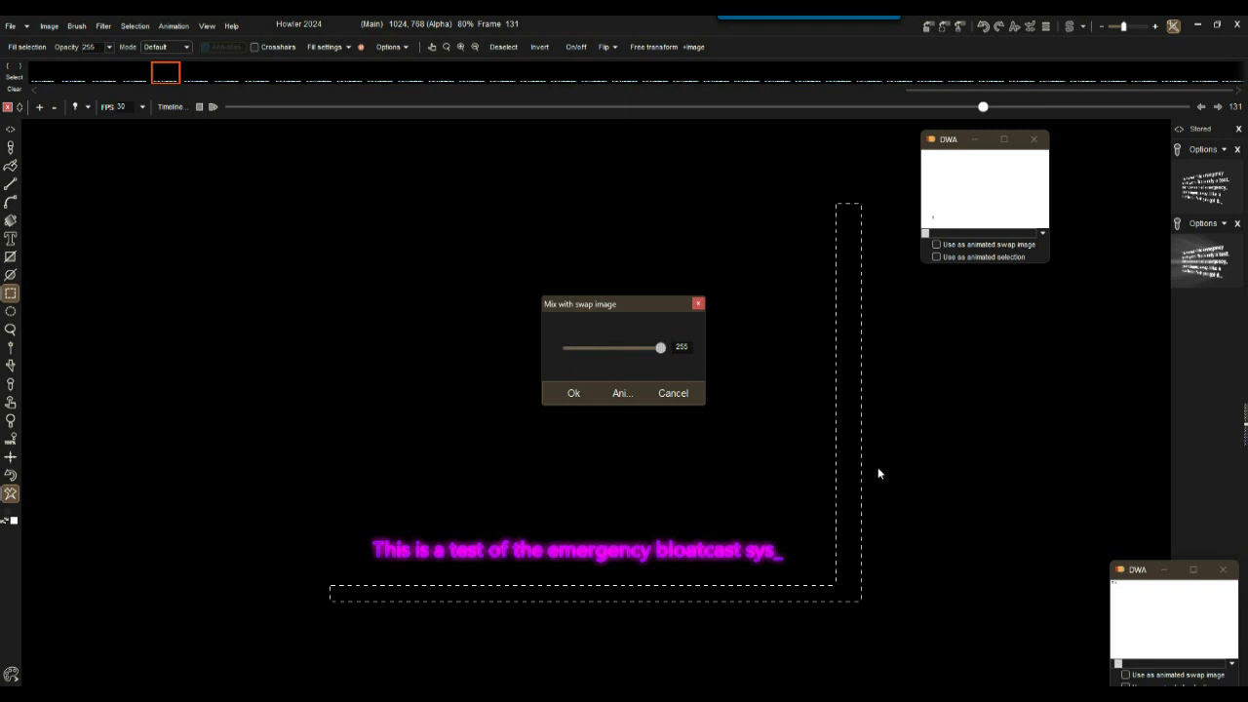
left_click(620, 392)
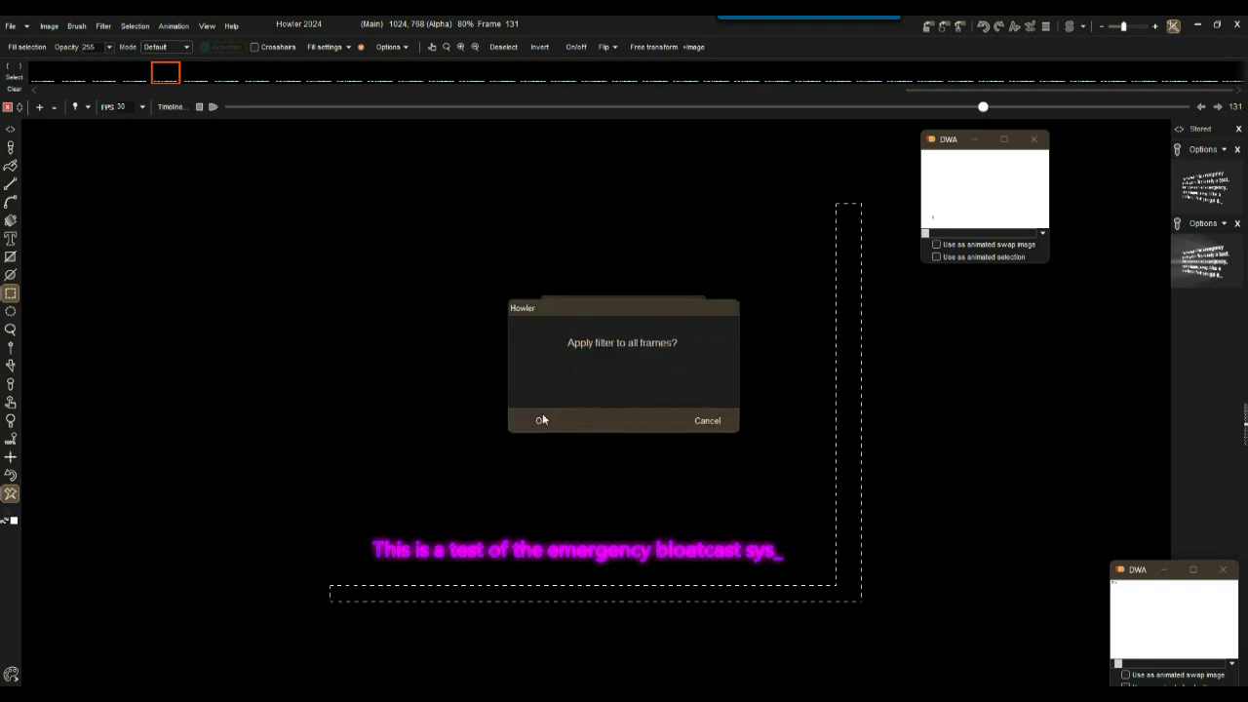
left_click(539, 422)
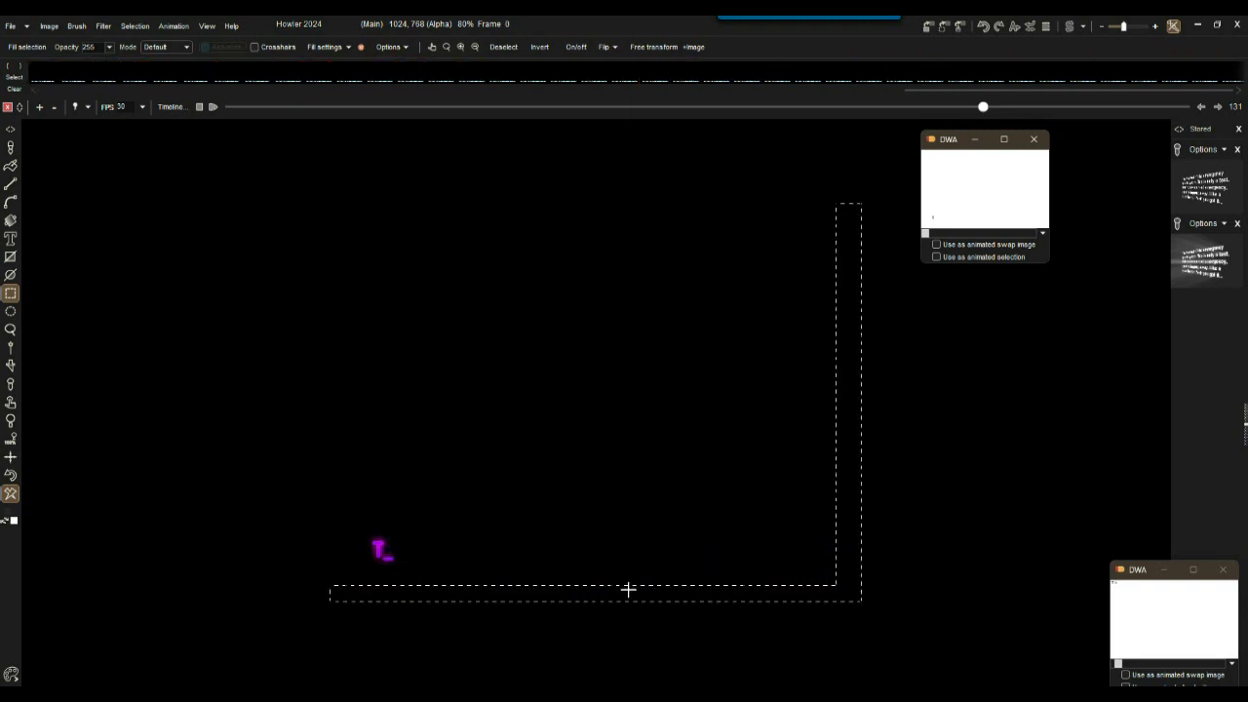
left_click(134, 27)
left_click(158, 45)
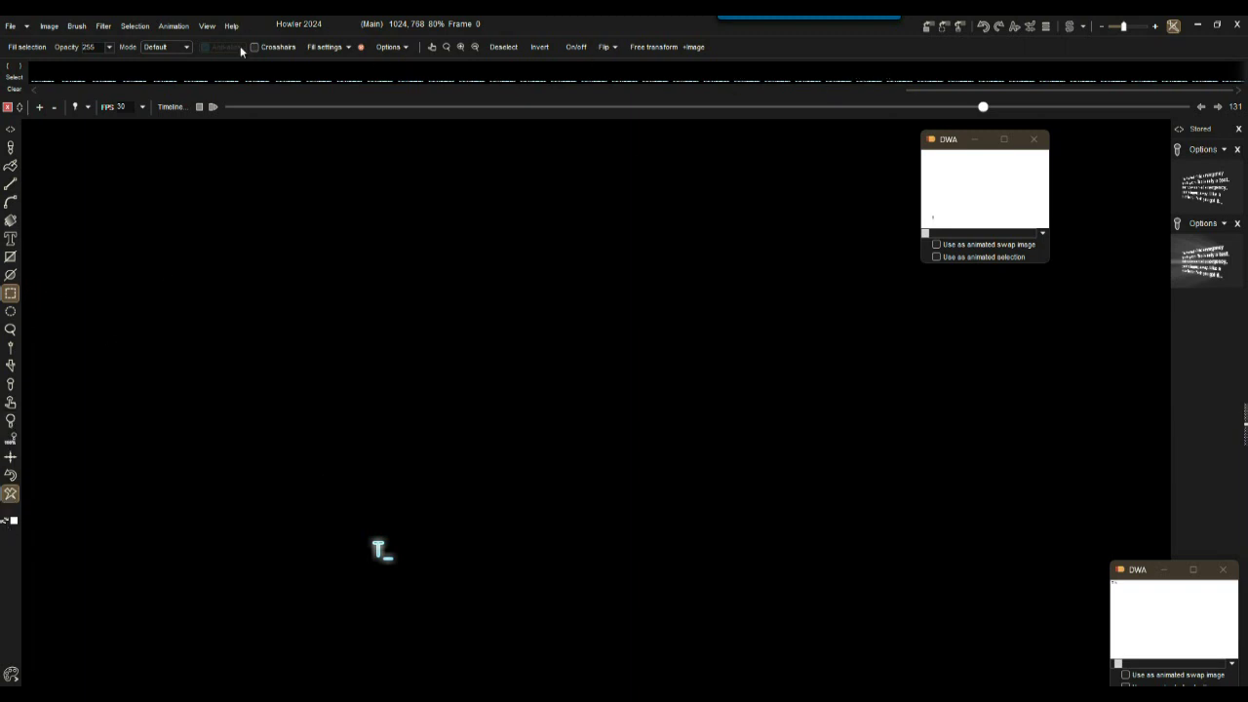
Play back the cleaned animation, stop it and scrub through to the last frame
left_click(214, 108)
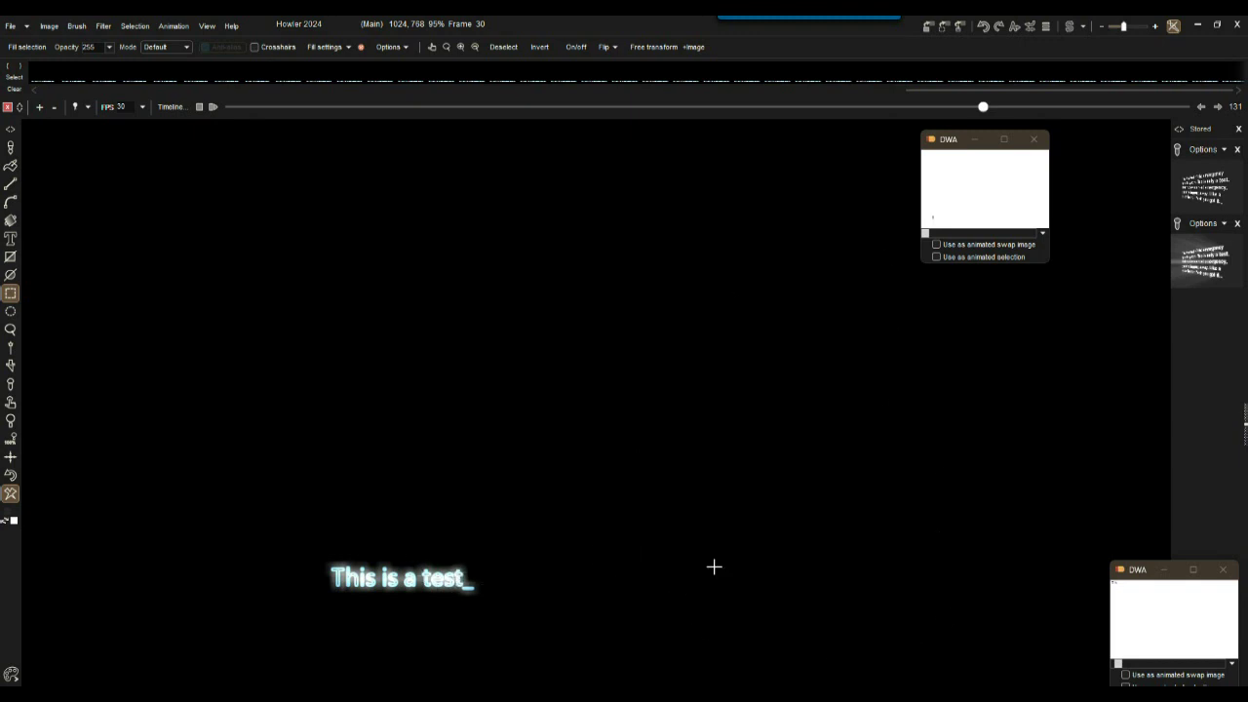
left_click(261, 107)
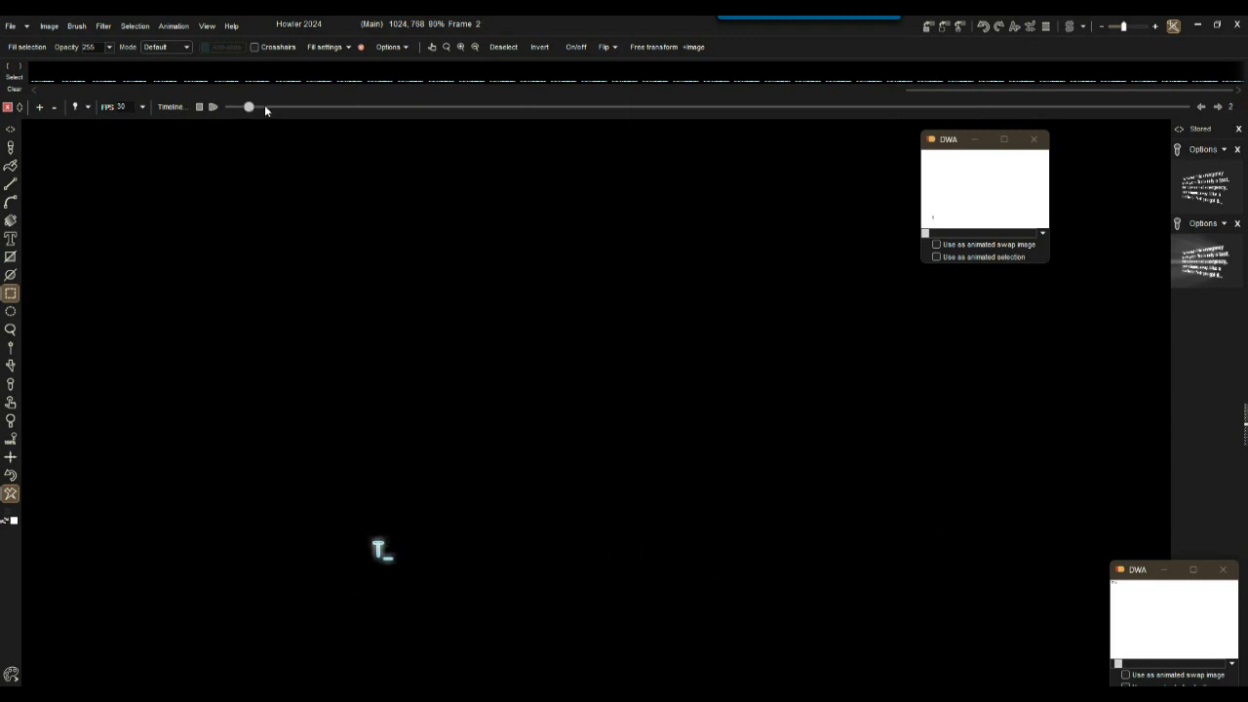
left_click(200, 107)
left_click_drag(231, 107, 1224, 125)
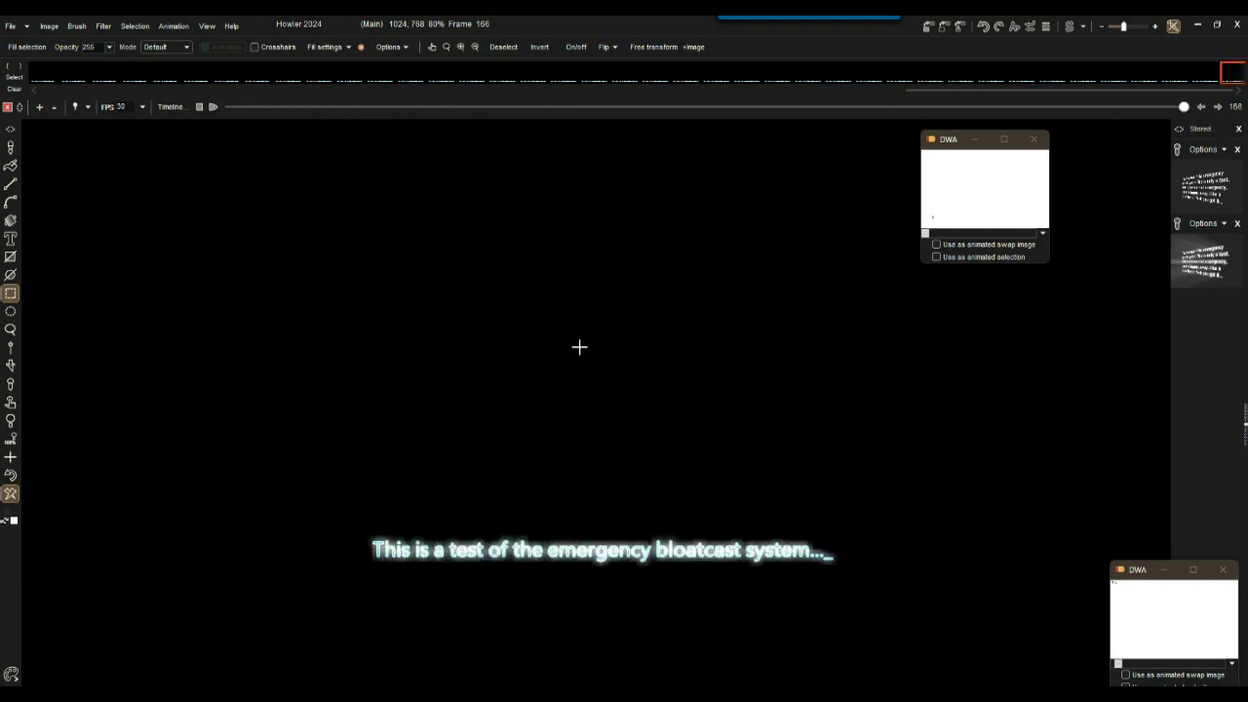
Store a copy of the cleaned glowing text animation
left_click(104, 28)
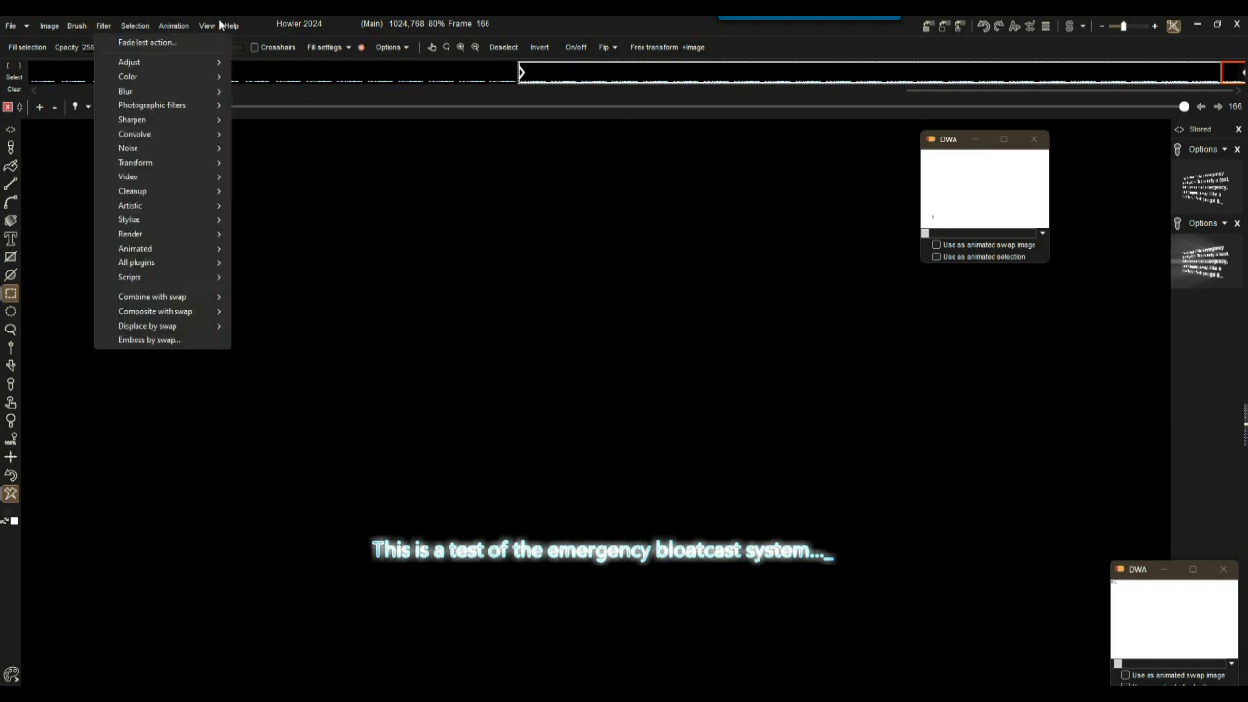
left_click(173, 25)
mouse_move(227, 86)
left_click(363, 89)
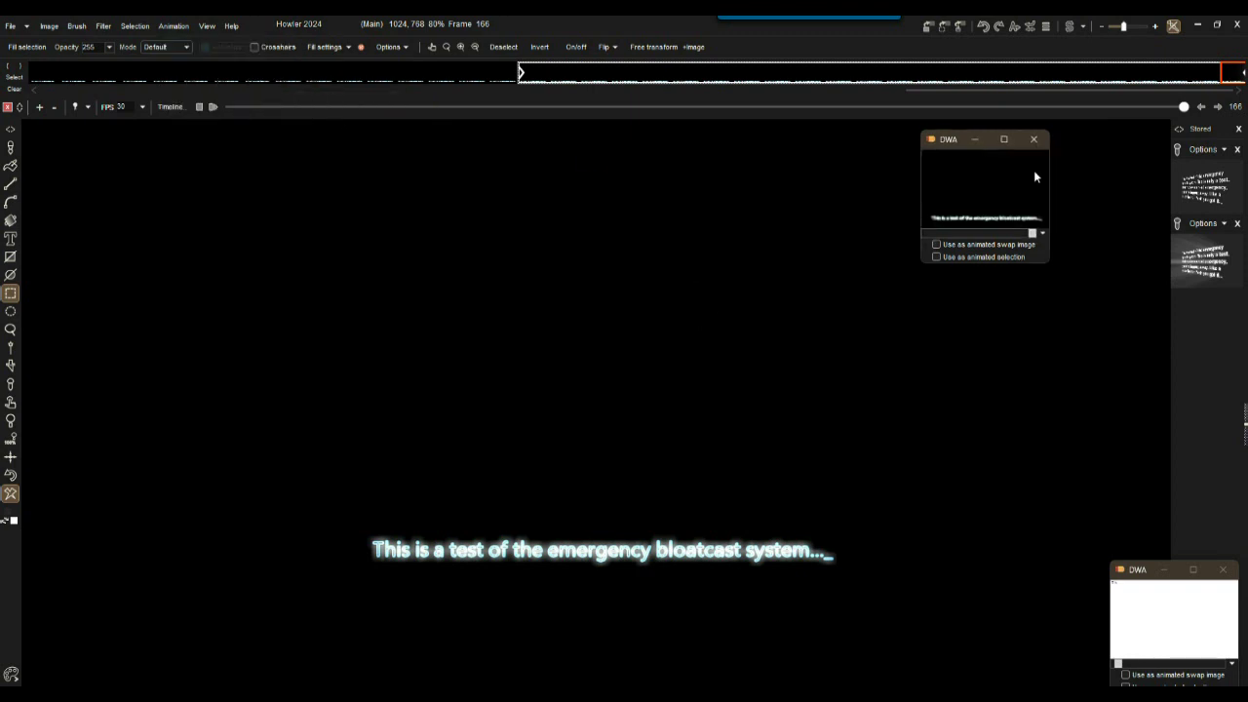
Move the window of the newly stored animation aside and minimize the two older stored animation windows
left_click_drag(947, 139, 1112, 321)
left_click(974, 140)
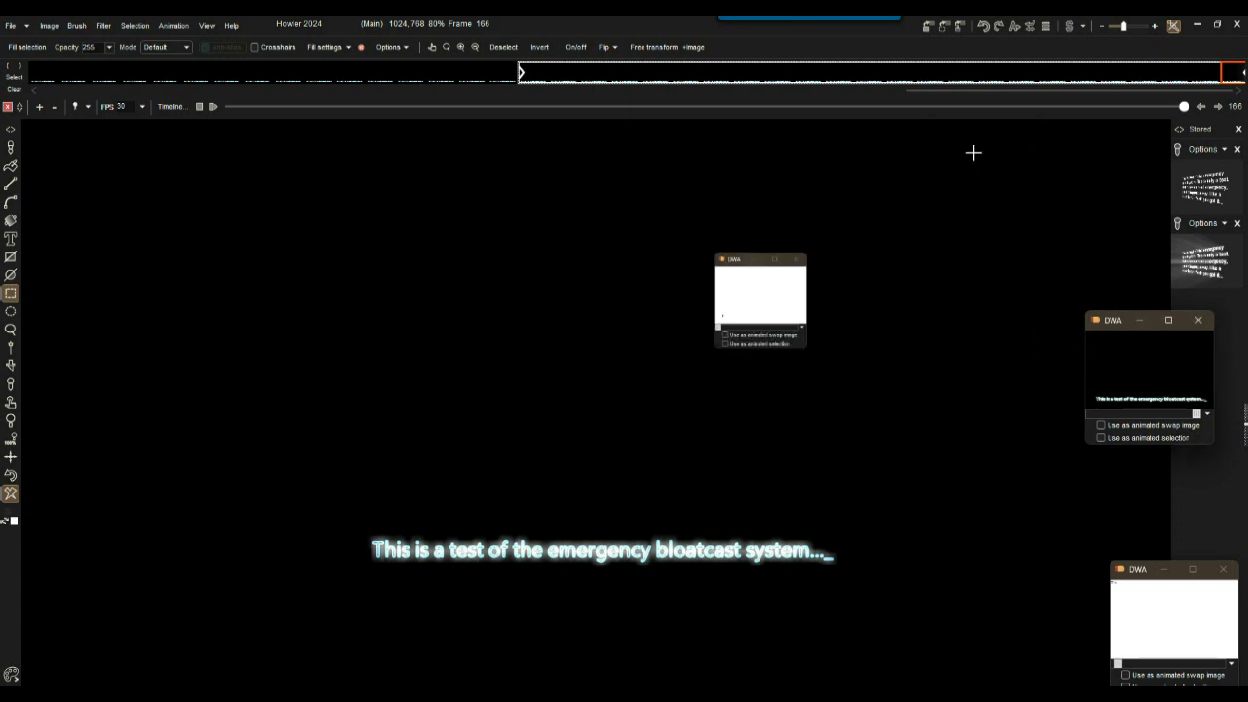
left_click(1164, 570)
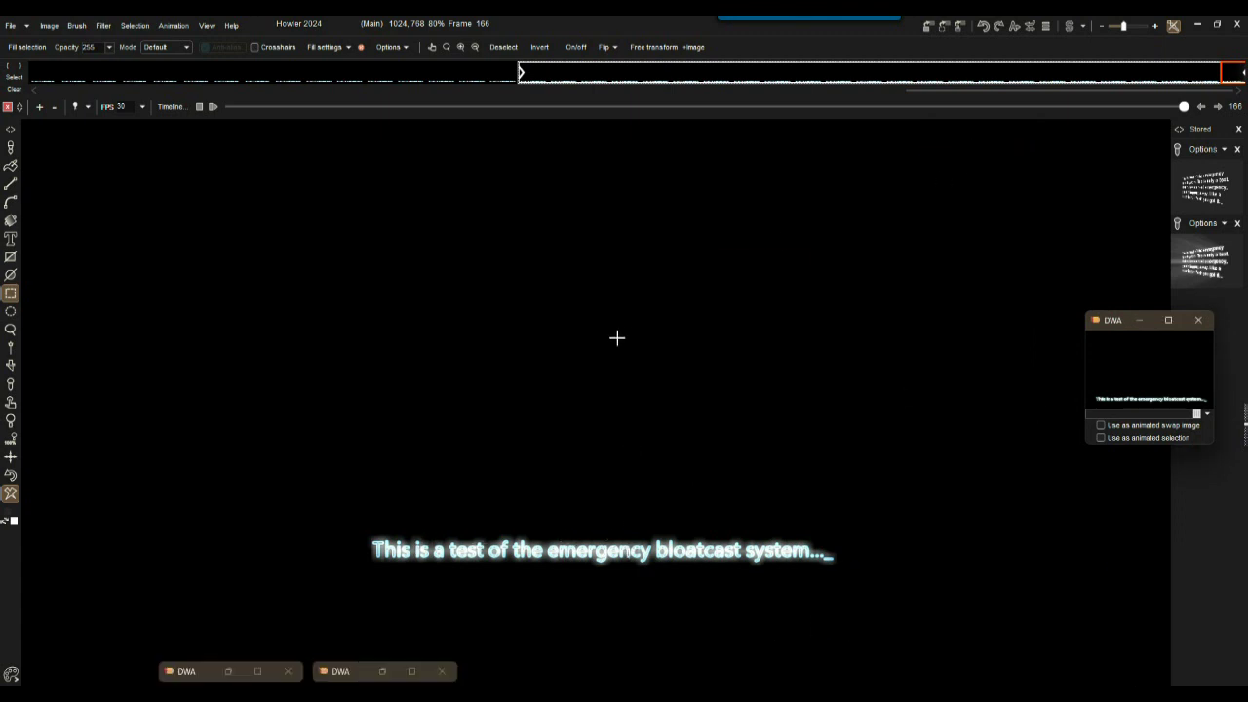
Start a 3D perspective transform on the glowing text with rotation Y at -25, texture U at 9 and texture V at 44
left_click(102, 26)
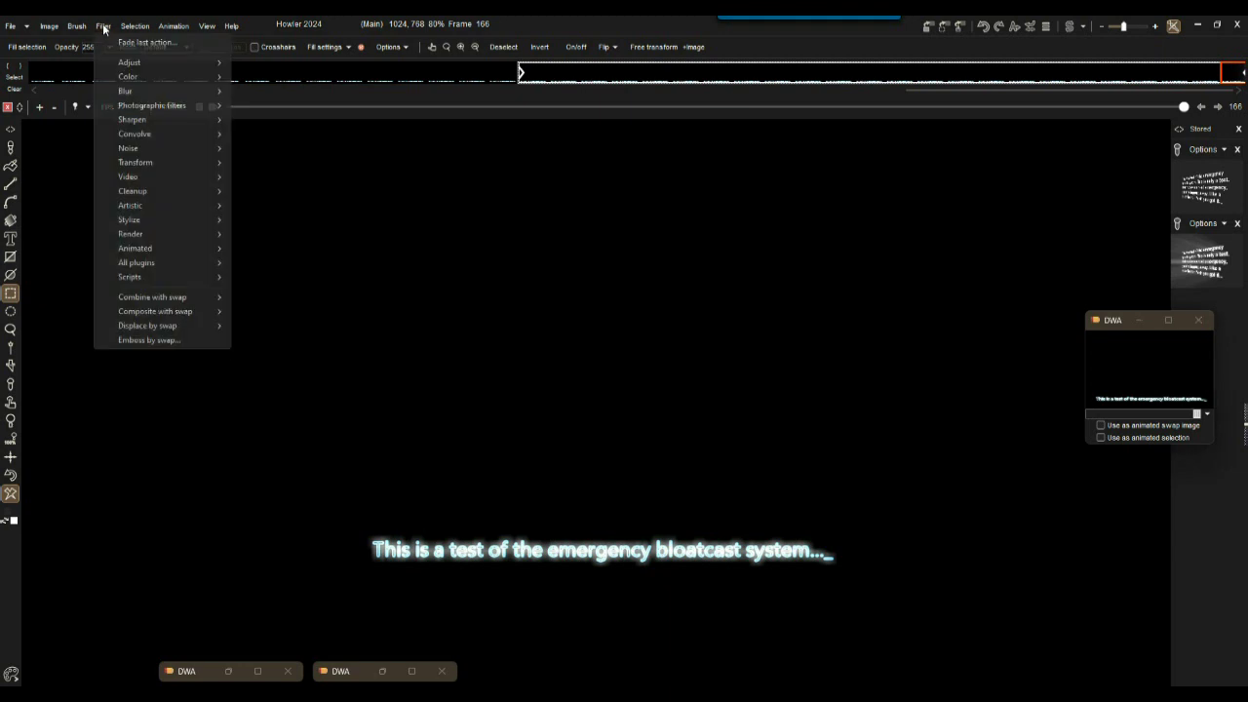
mouse_move(140, 163)
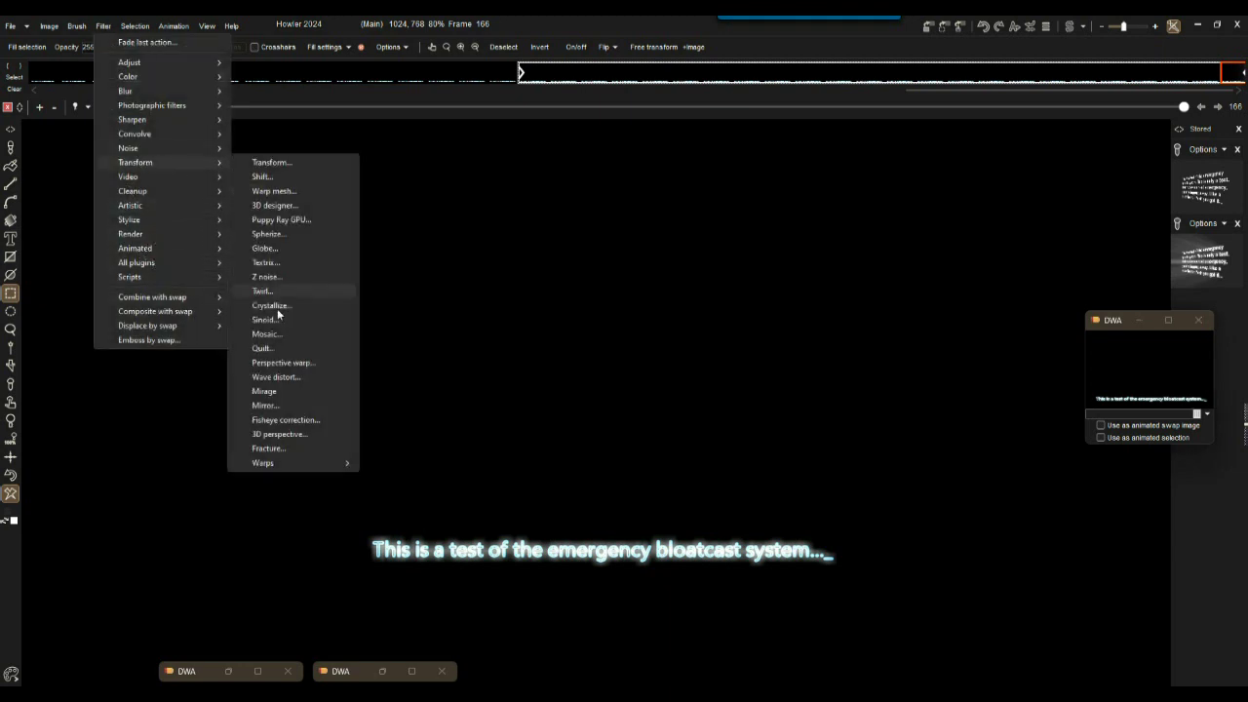
left_click(288, 437)
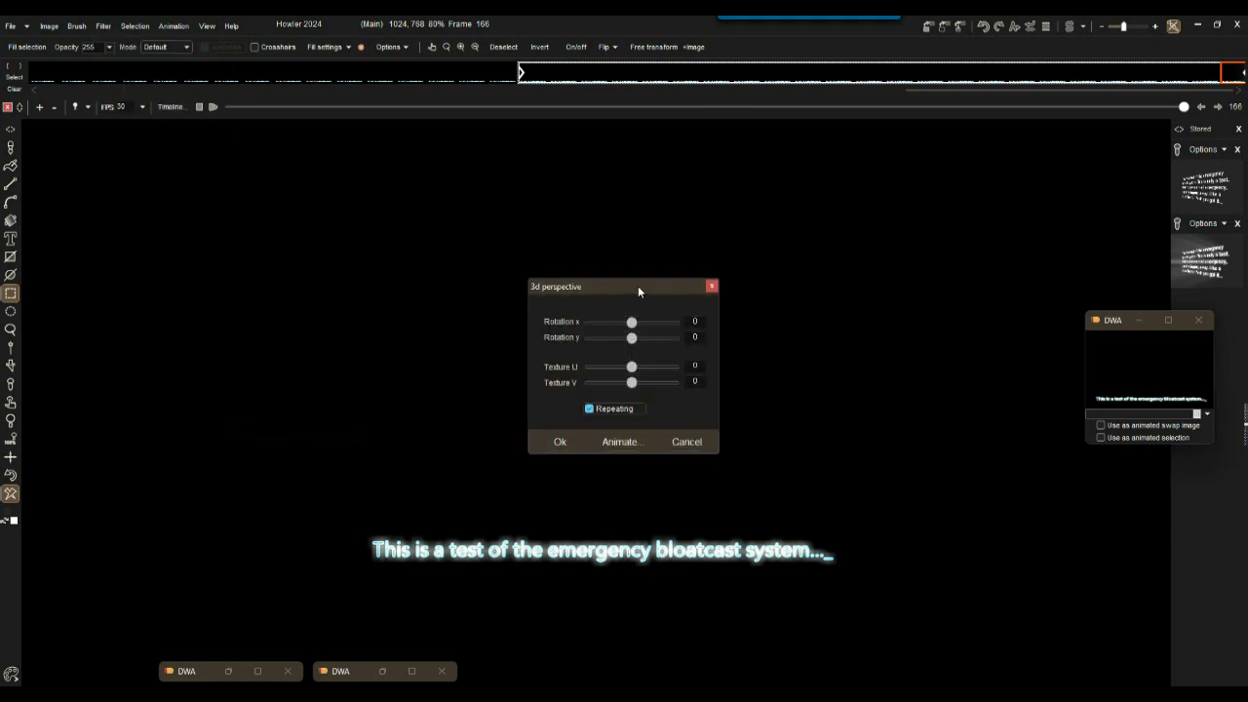
left_click_drag(638, 289, 850, 265)
left_click_drag(844, 317, 863, 361)
mouse_move(844, 306)
left_mouse_down()
mouse_move(830, 307)
mouse_move(848, 319)
mouse_move(831, 373)
left_mouse_up()
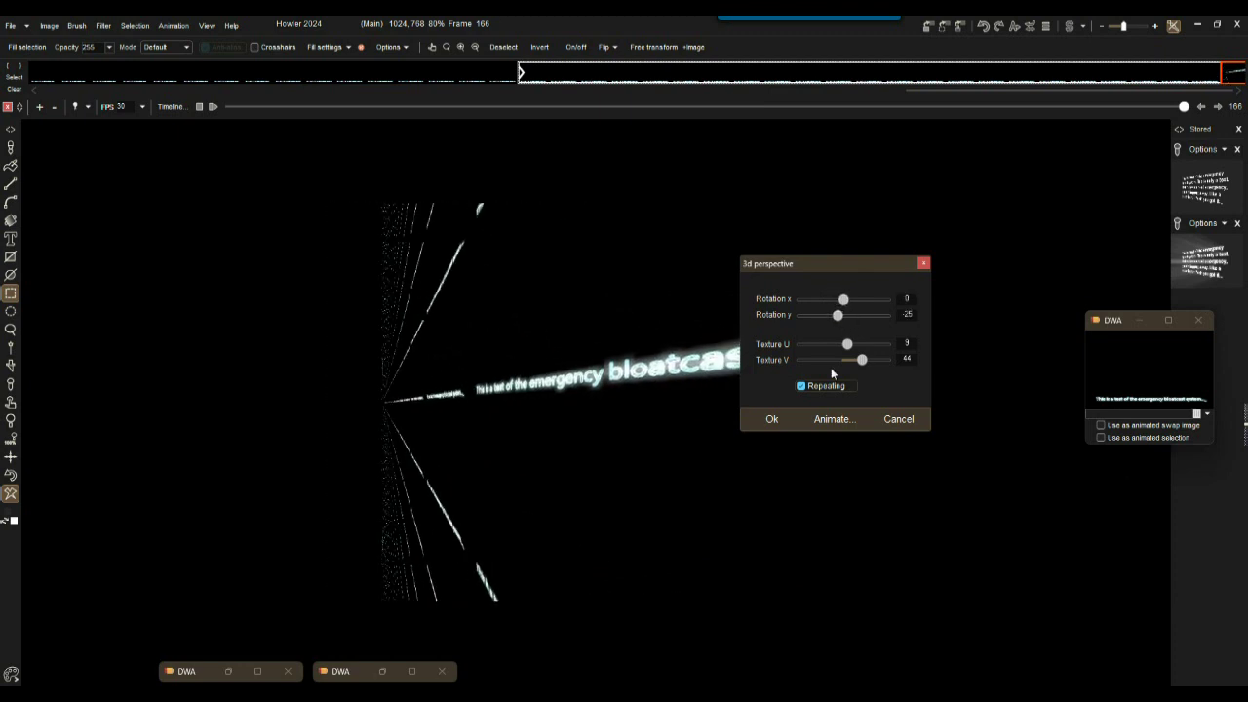
Turn off repeating for the 3D perspective and set texture U to 24 so the whole sentence fits in view
left_click(827, 387)
left_click_drag(850, 261, 908, 421)
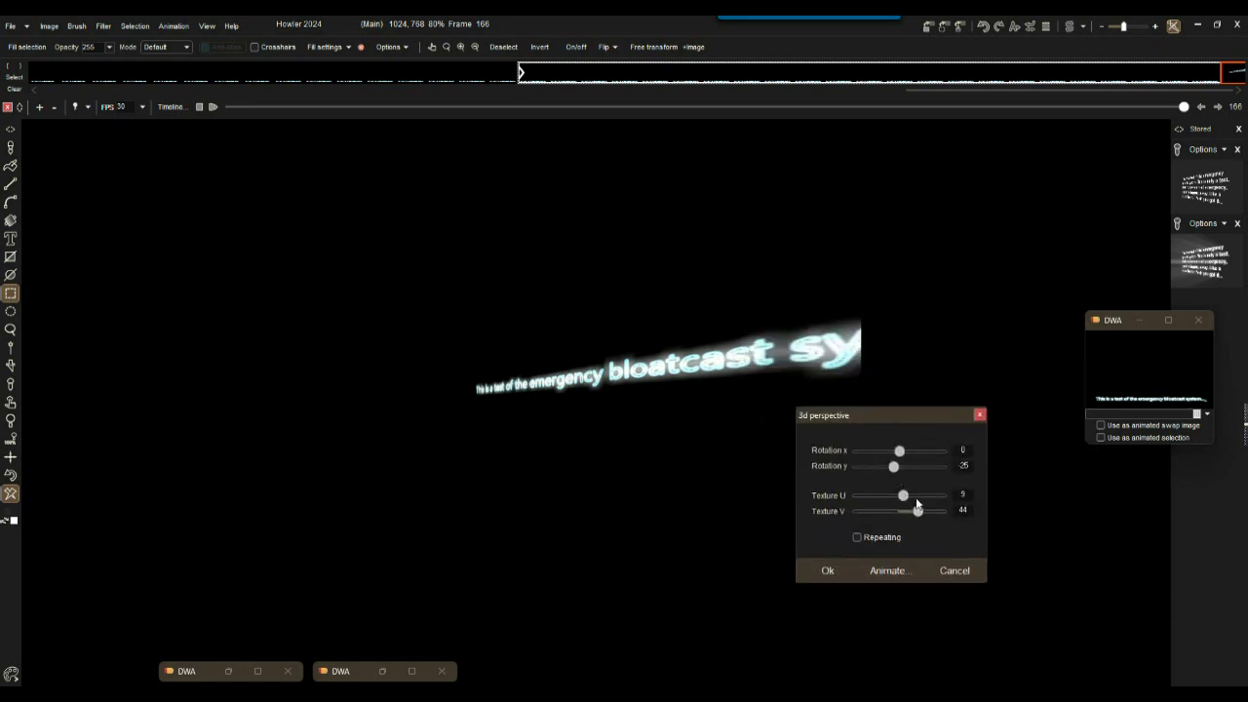
mouse_move(903, 500)
left_mouse_down()
mouse_move(924, 500)
mouse_move(909, 499)
left_mouse_up()
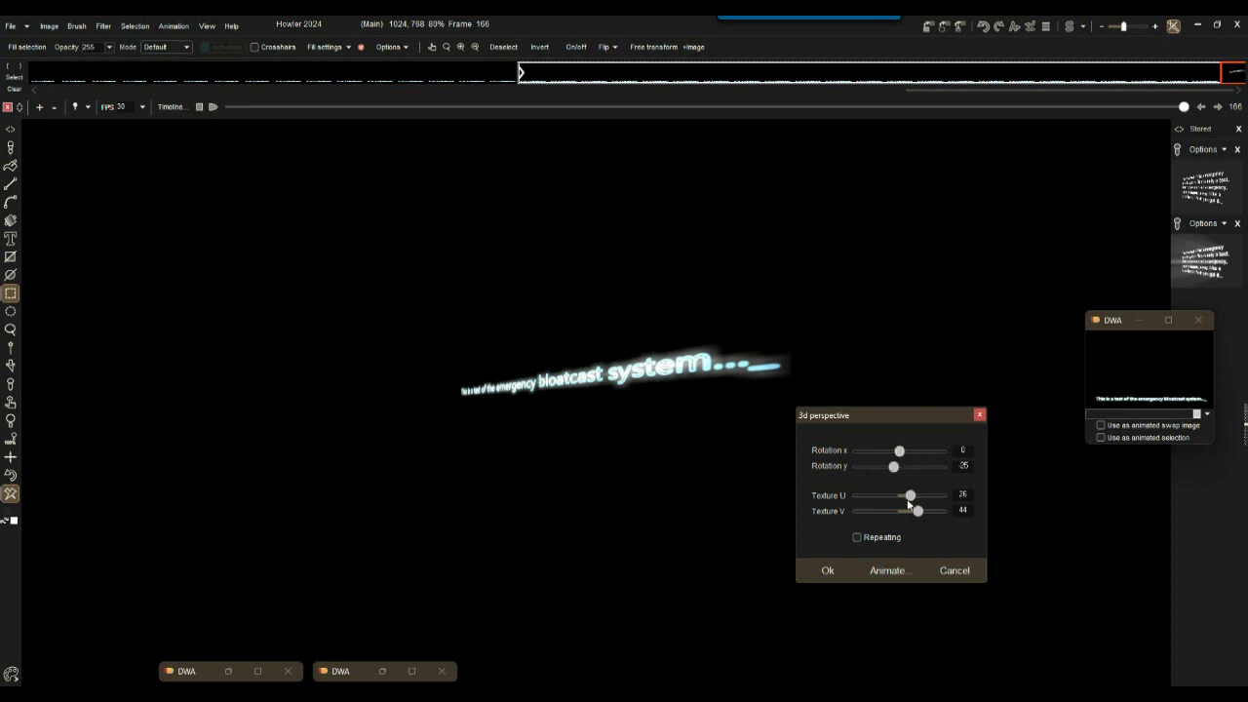
left_click_drag(911, 499, 911, 499)
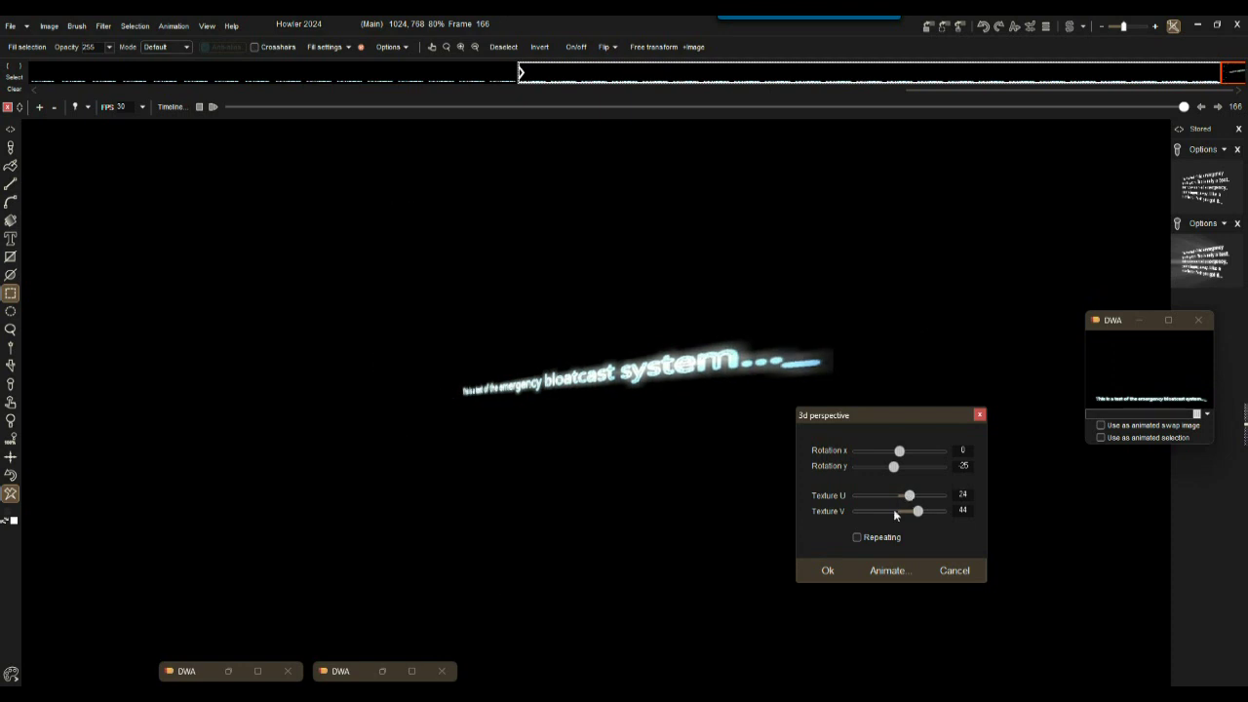
Apply the 3D perspective to all frames of the text animation and play back the result
left_click(889, 571)
left_click(841, 550)
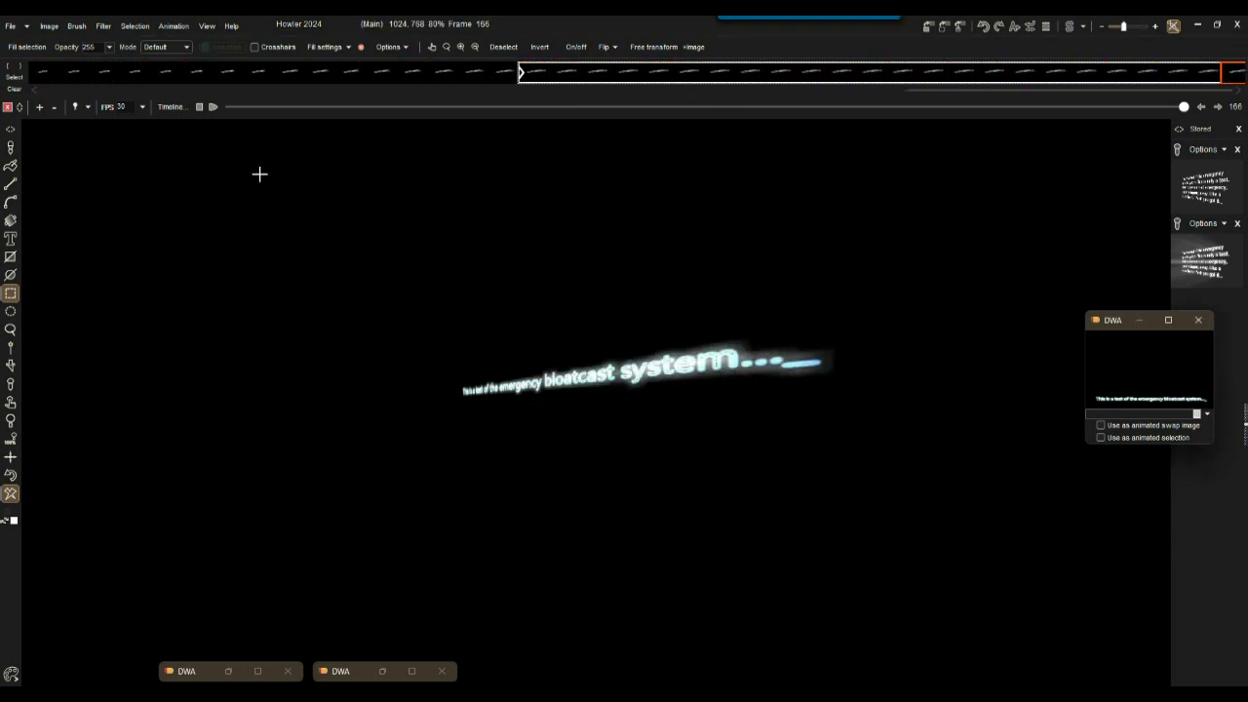
scroll(611, 331, "up", 2)
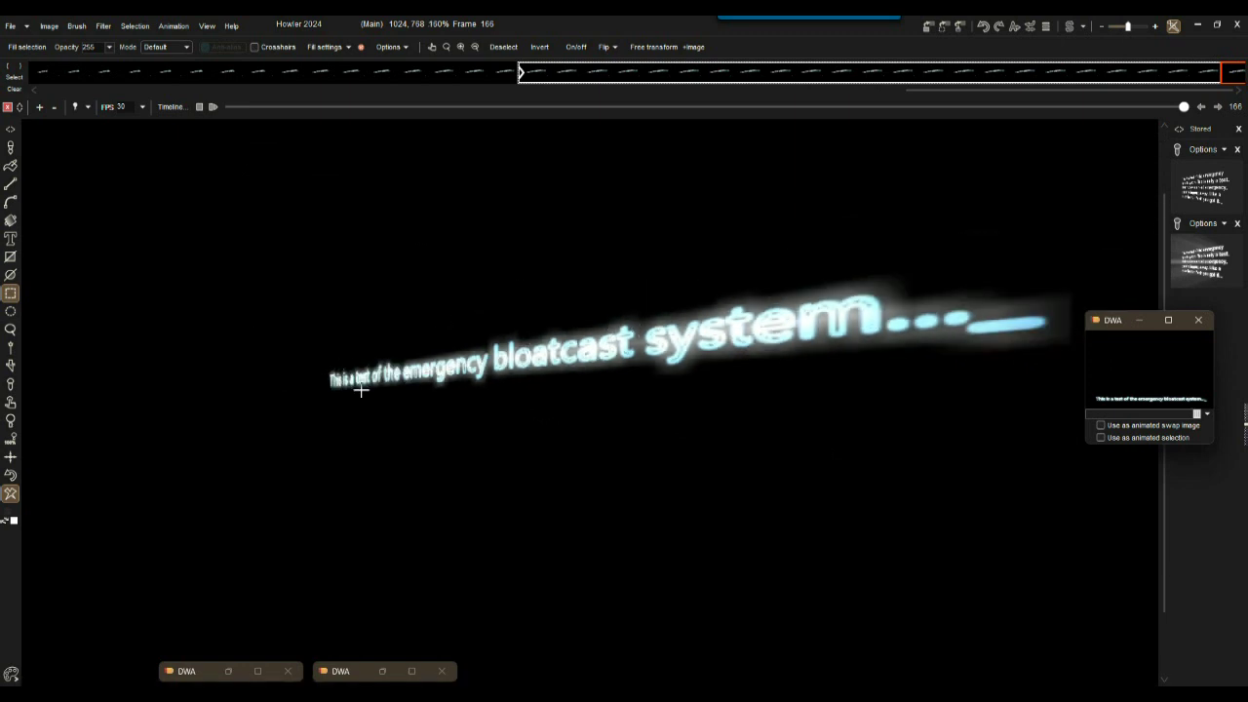
left_click(213, 107)
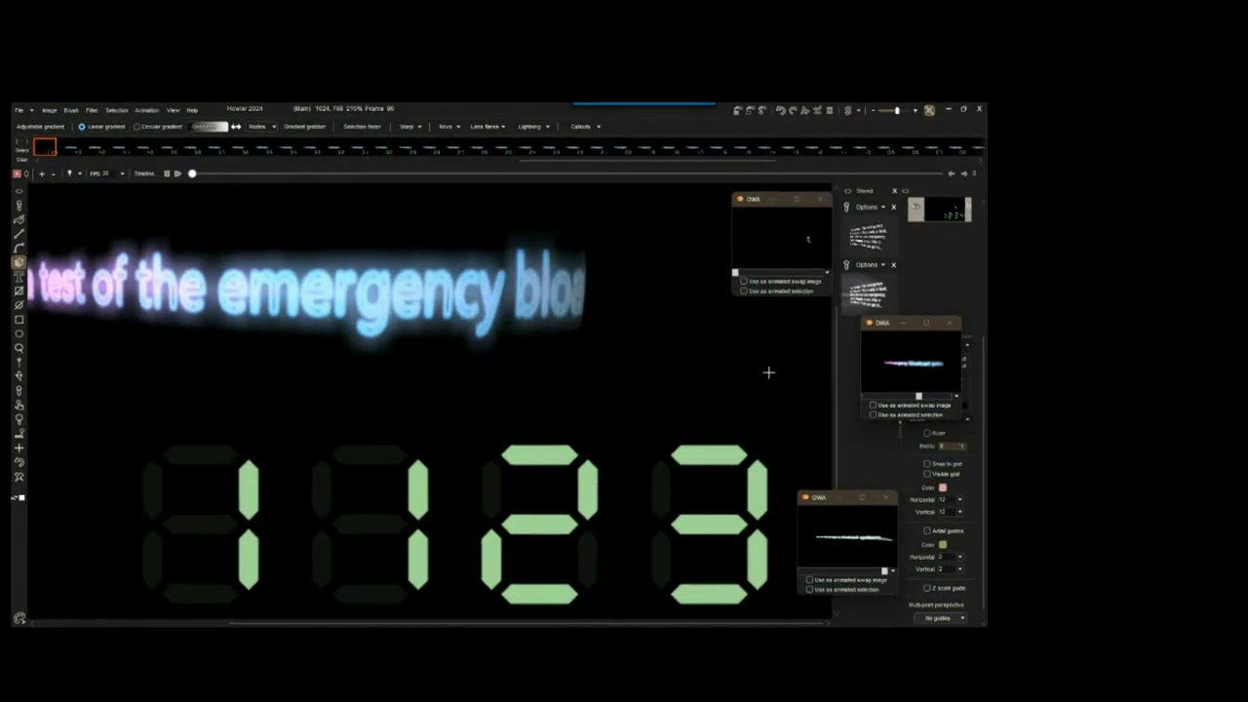
left_click(89, 104)
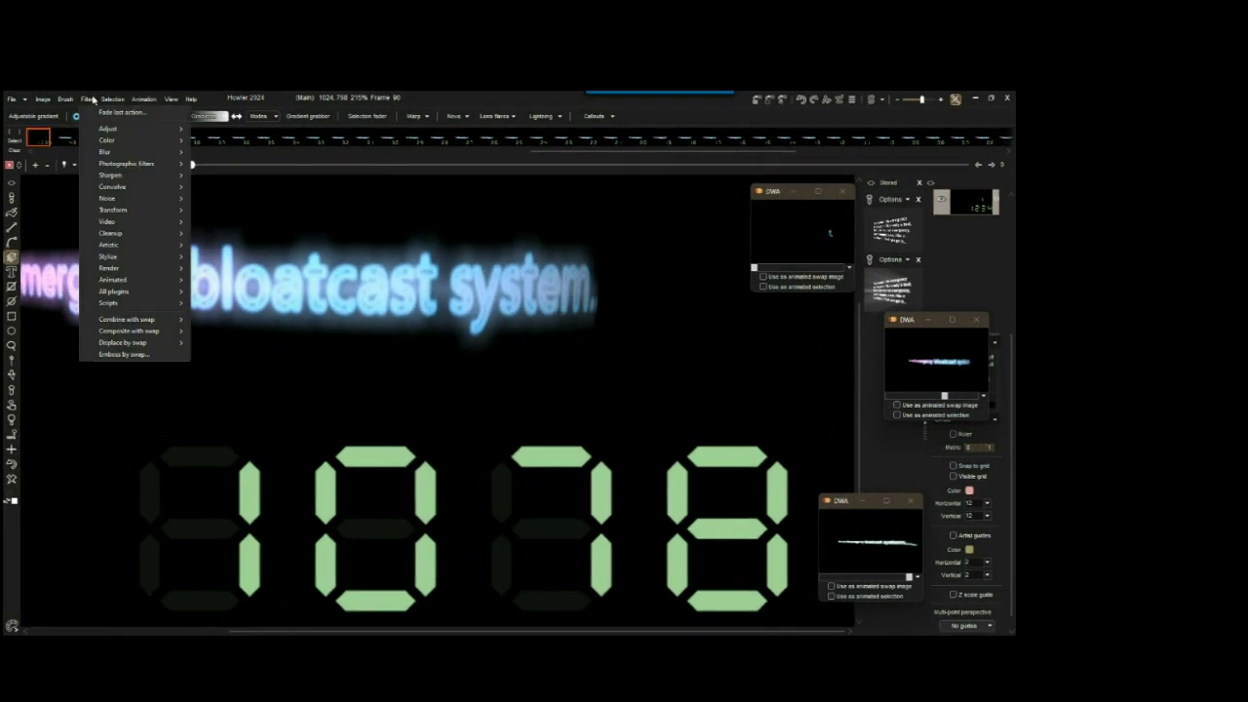
mouse_move(112, 276)
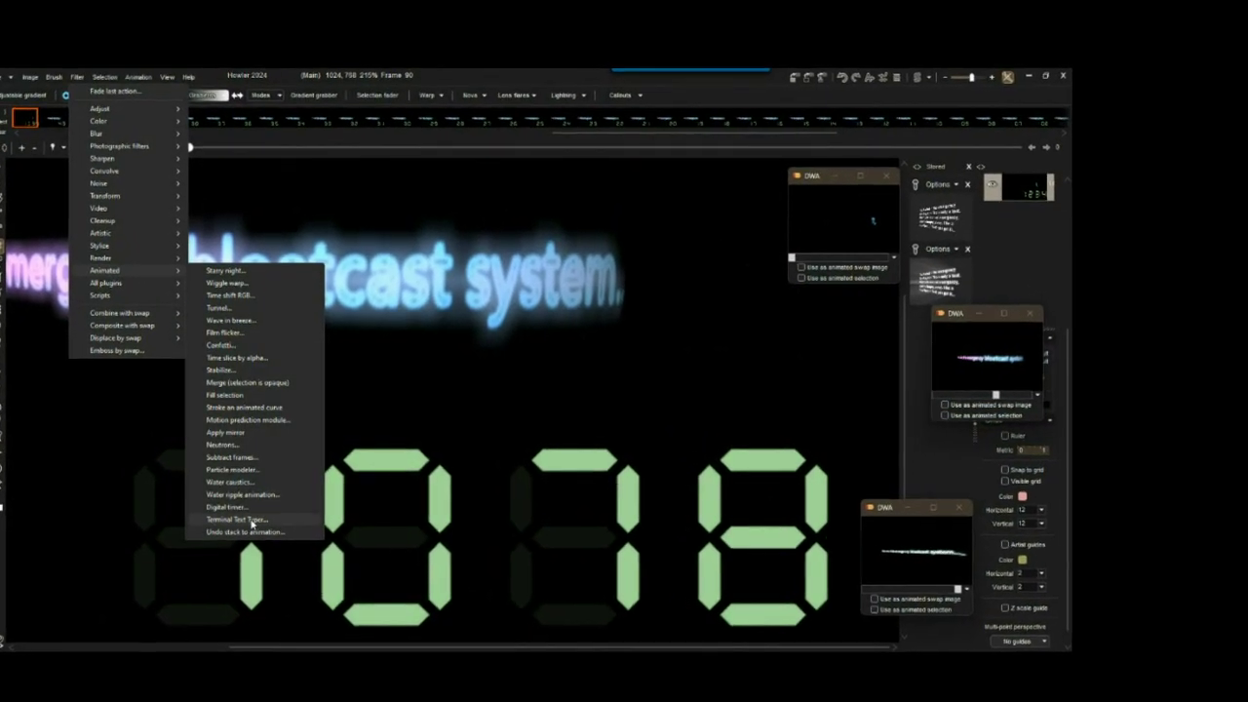
left_click(500, 72)
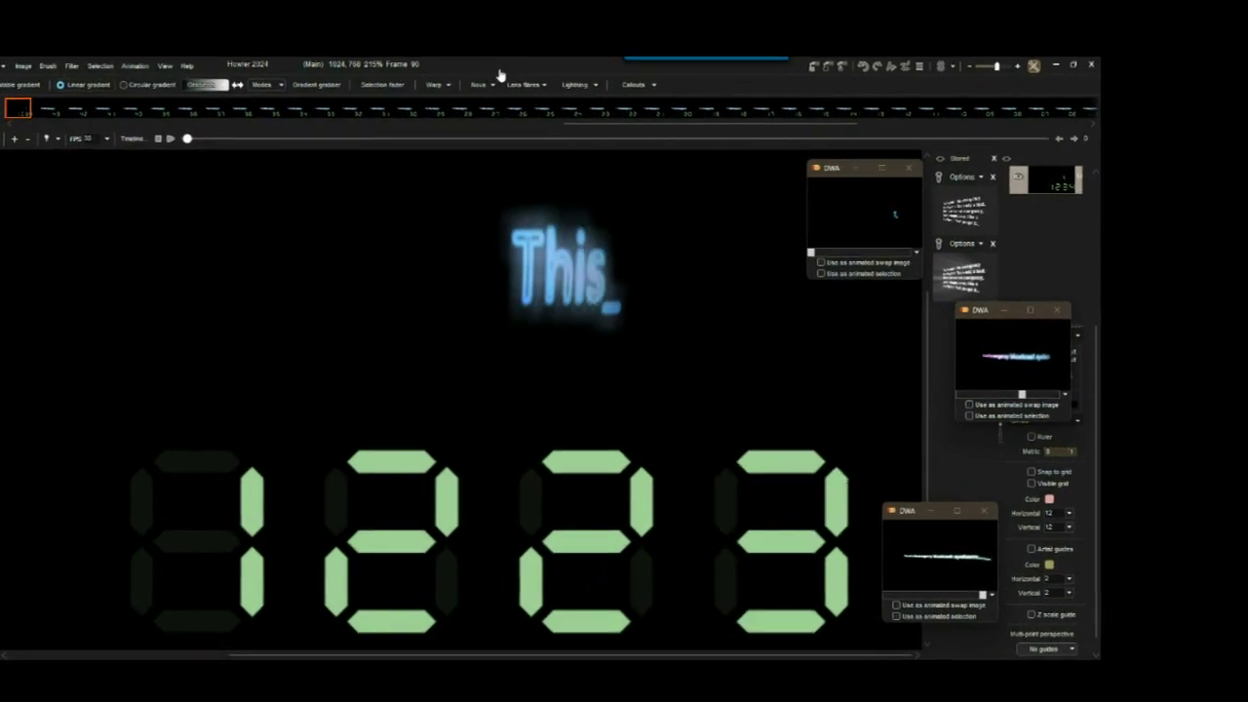